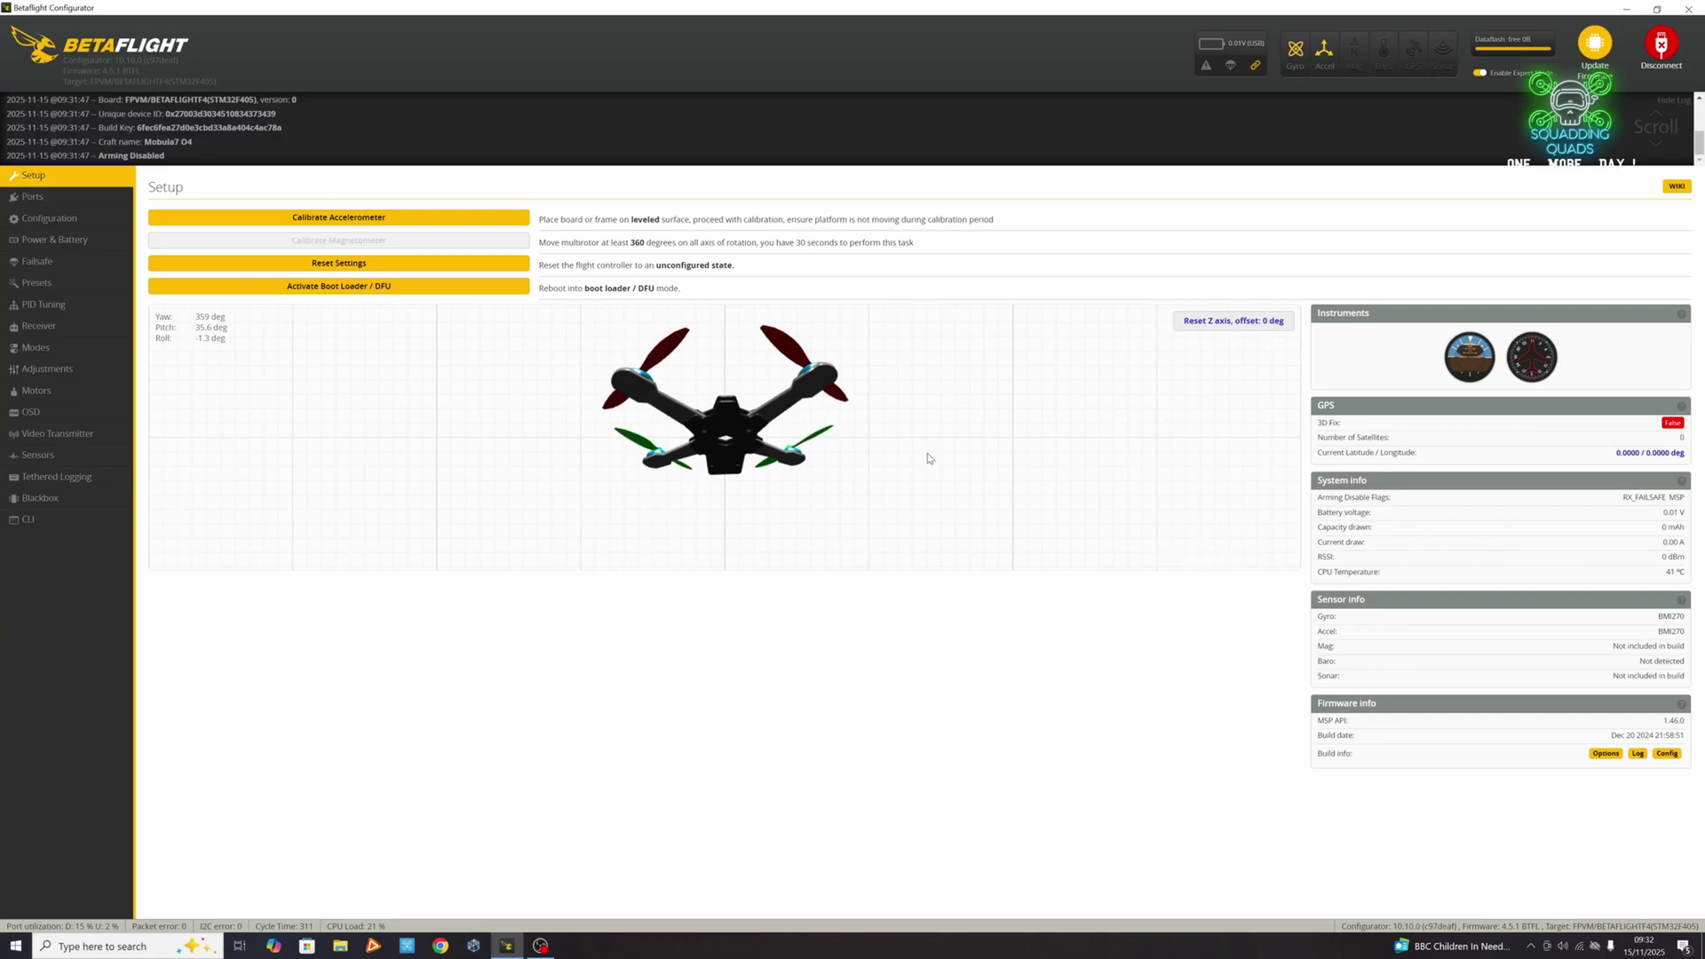
- Open the PID tuning rate settings for Rateprofile 1 and name the rate profile newbie
left_click(119, 316)
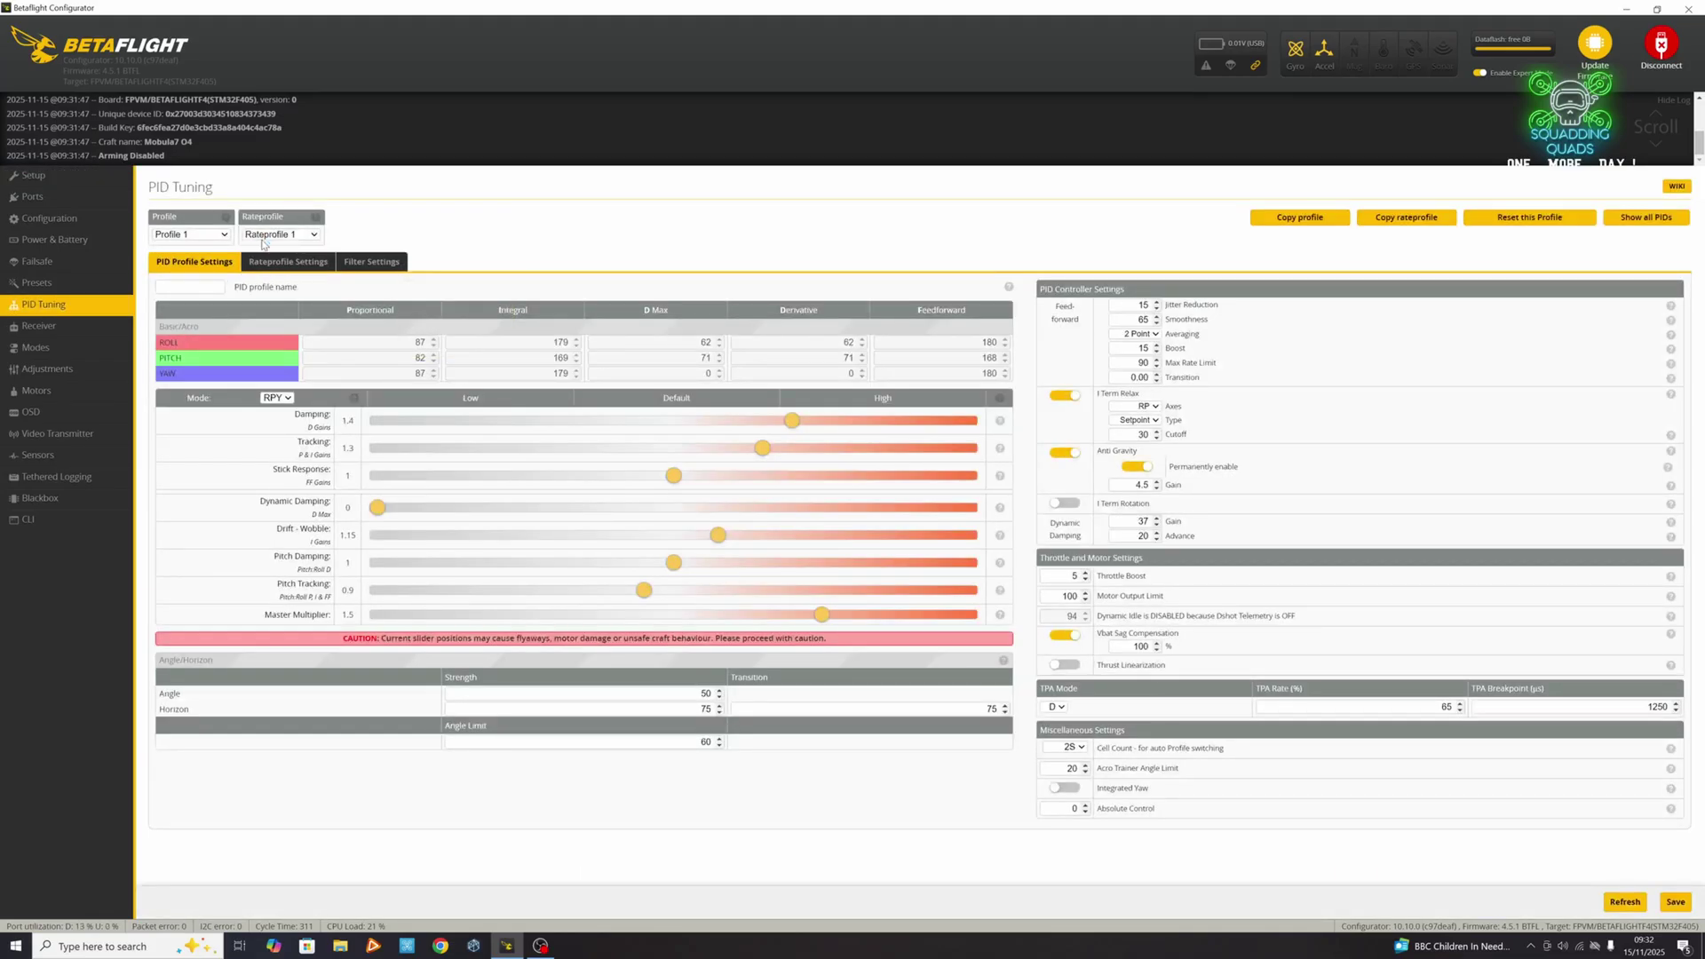
left_click(284, 267)
left_click(278, 235)
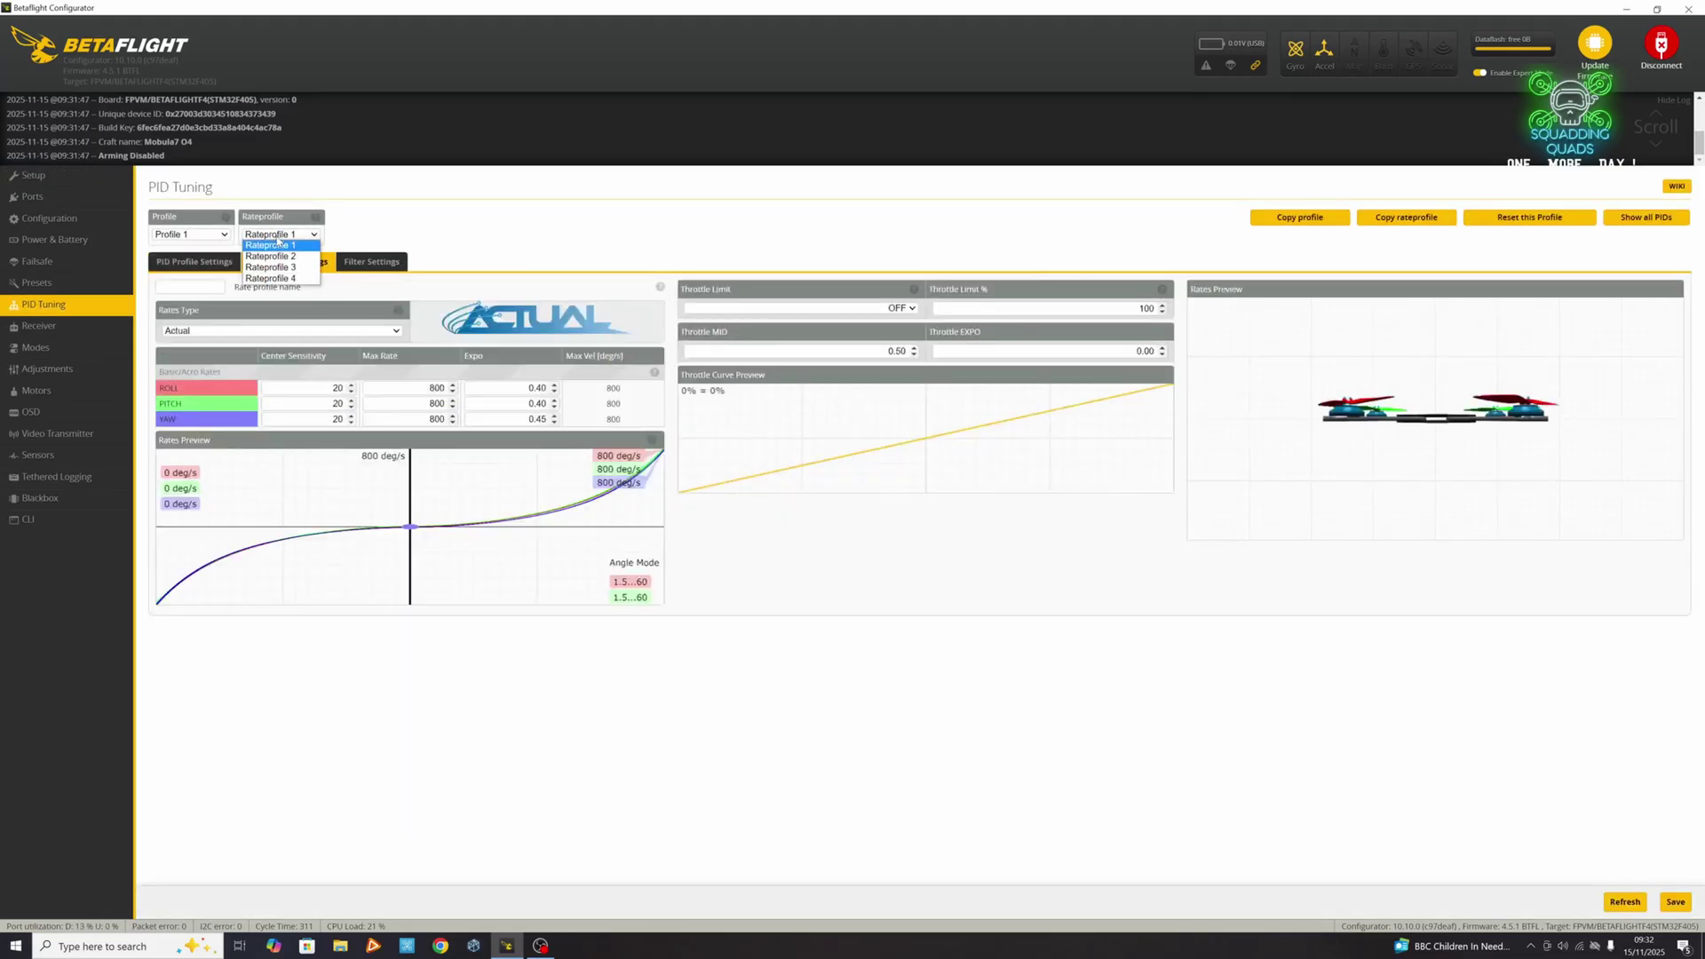
left_click(278, 239)
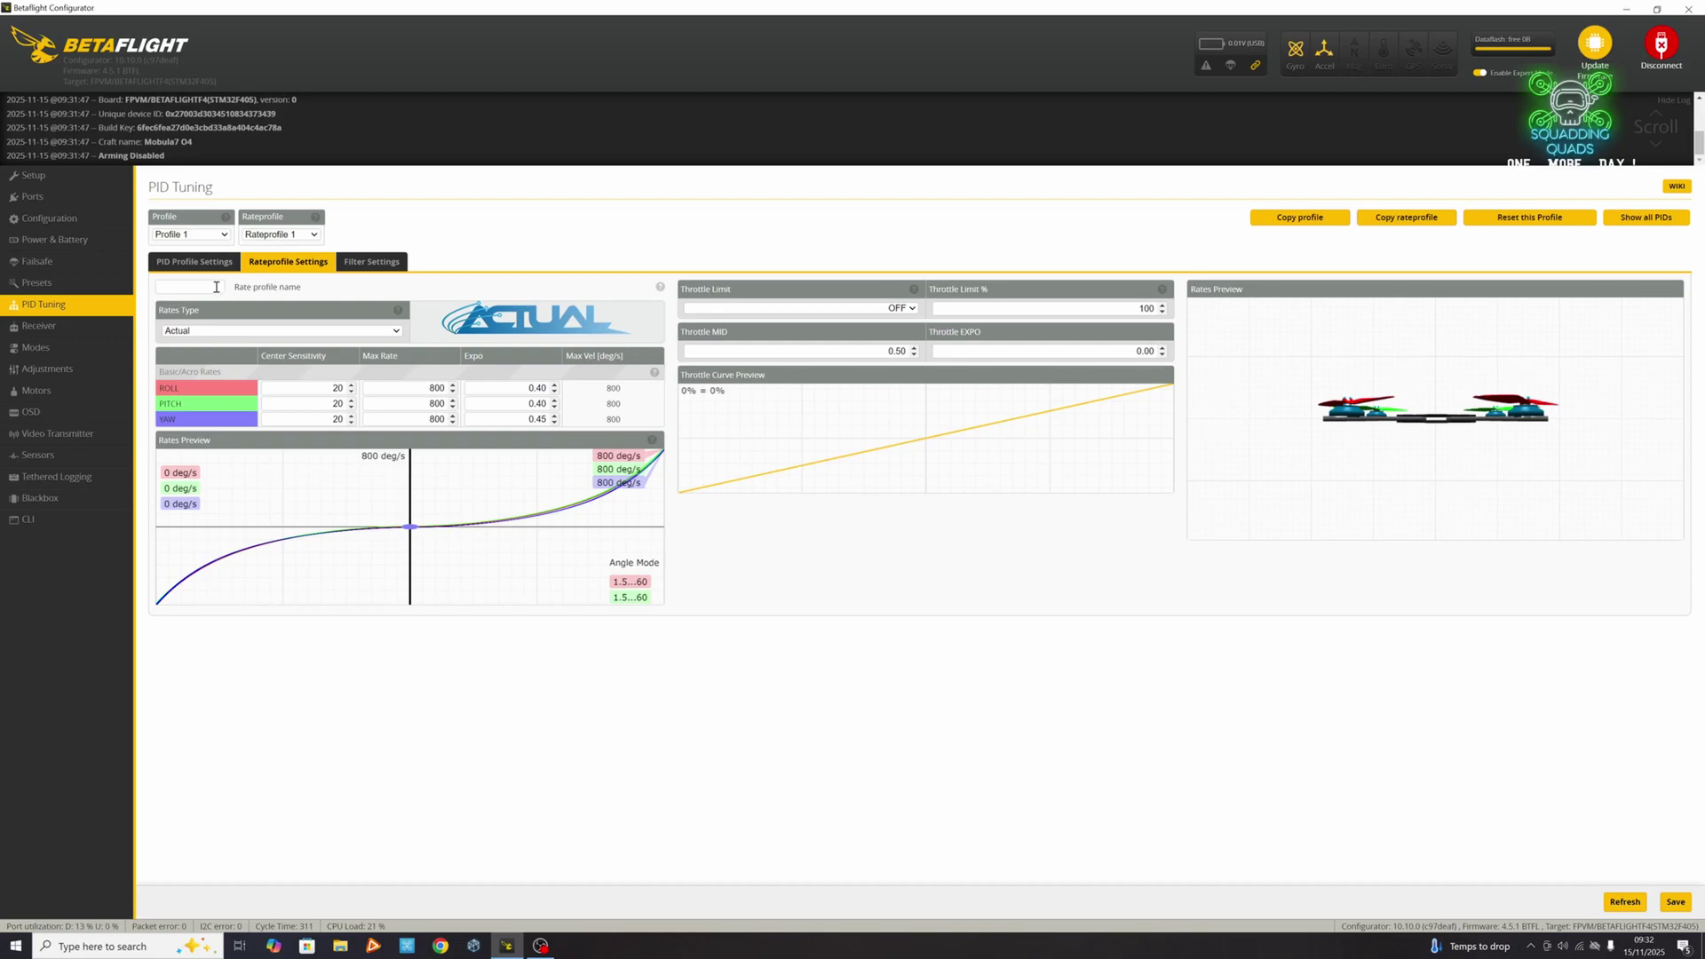
type("ewbie")
- Set the newbie profile's center sensitivity to 10 for roll, pitch and yaw, keeping the Actual rates type
scroll(328, 388, "down", 1)
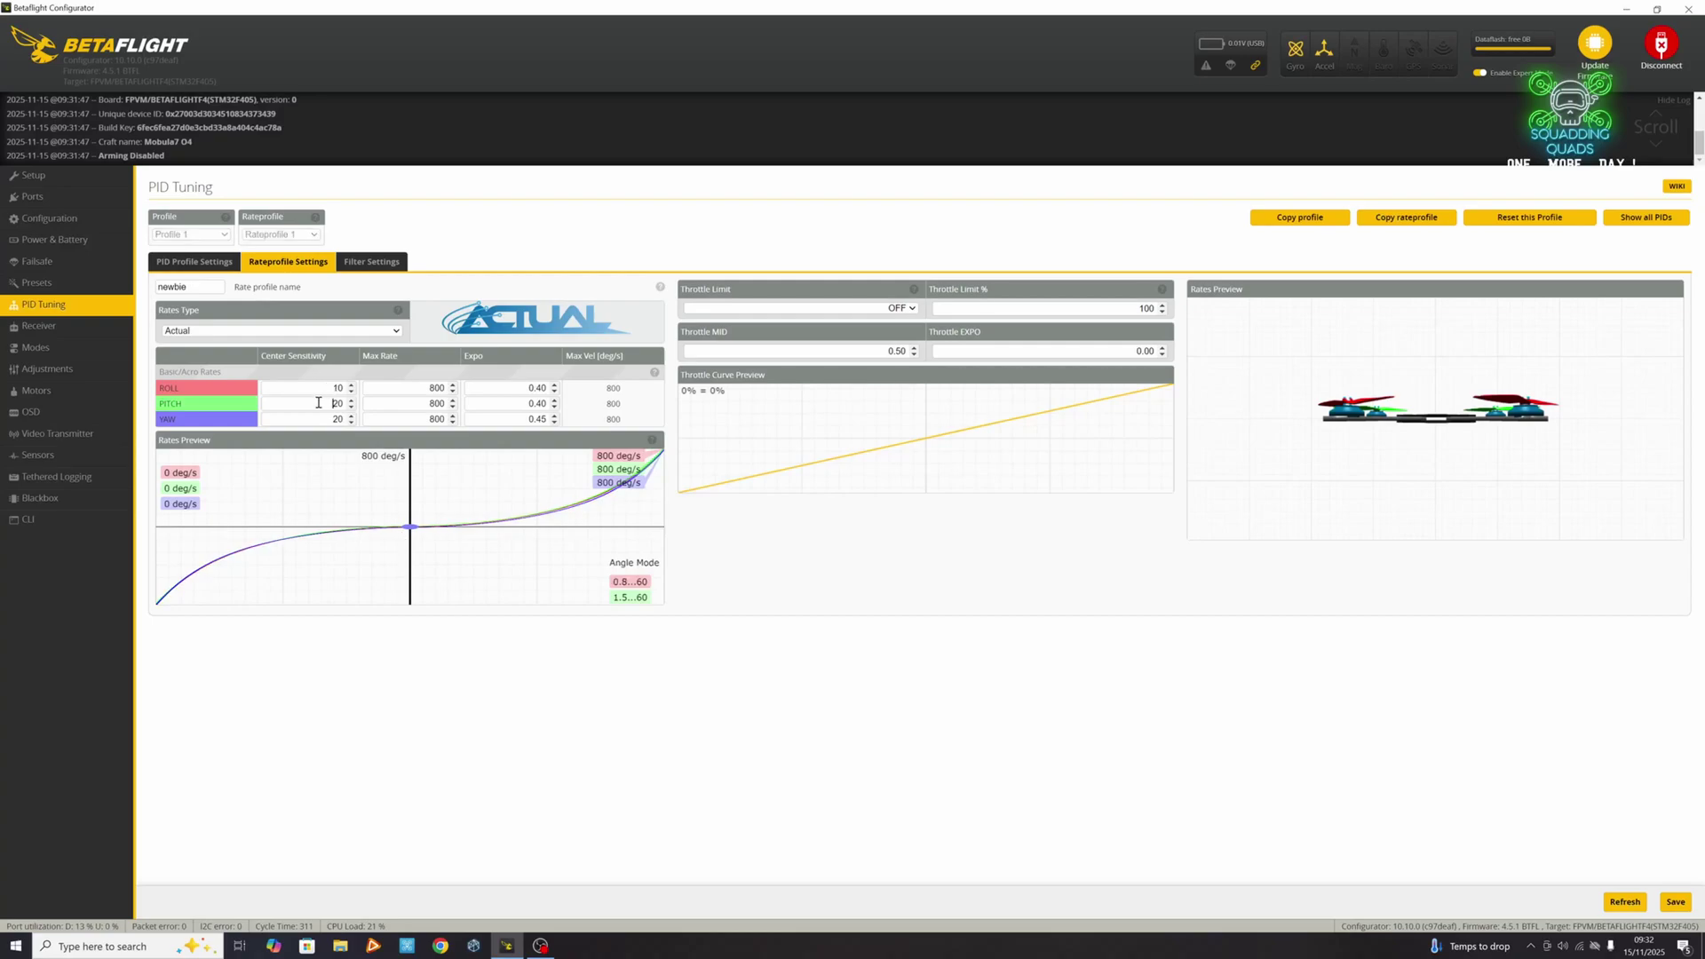
left_click(392, 332)
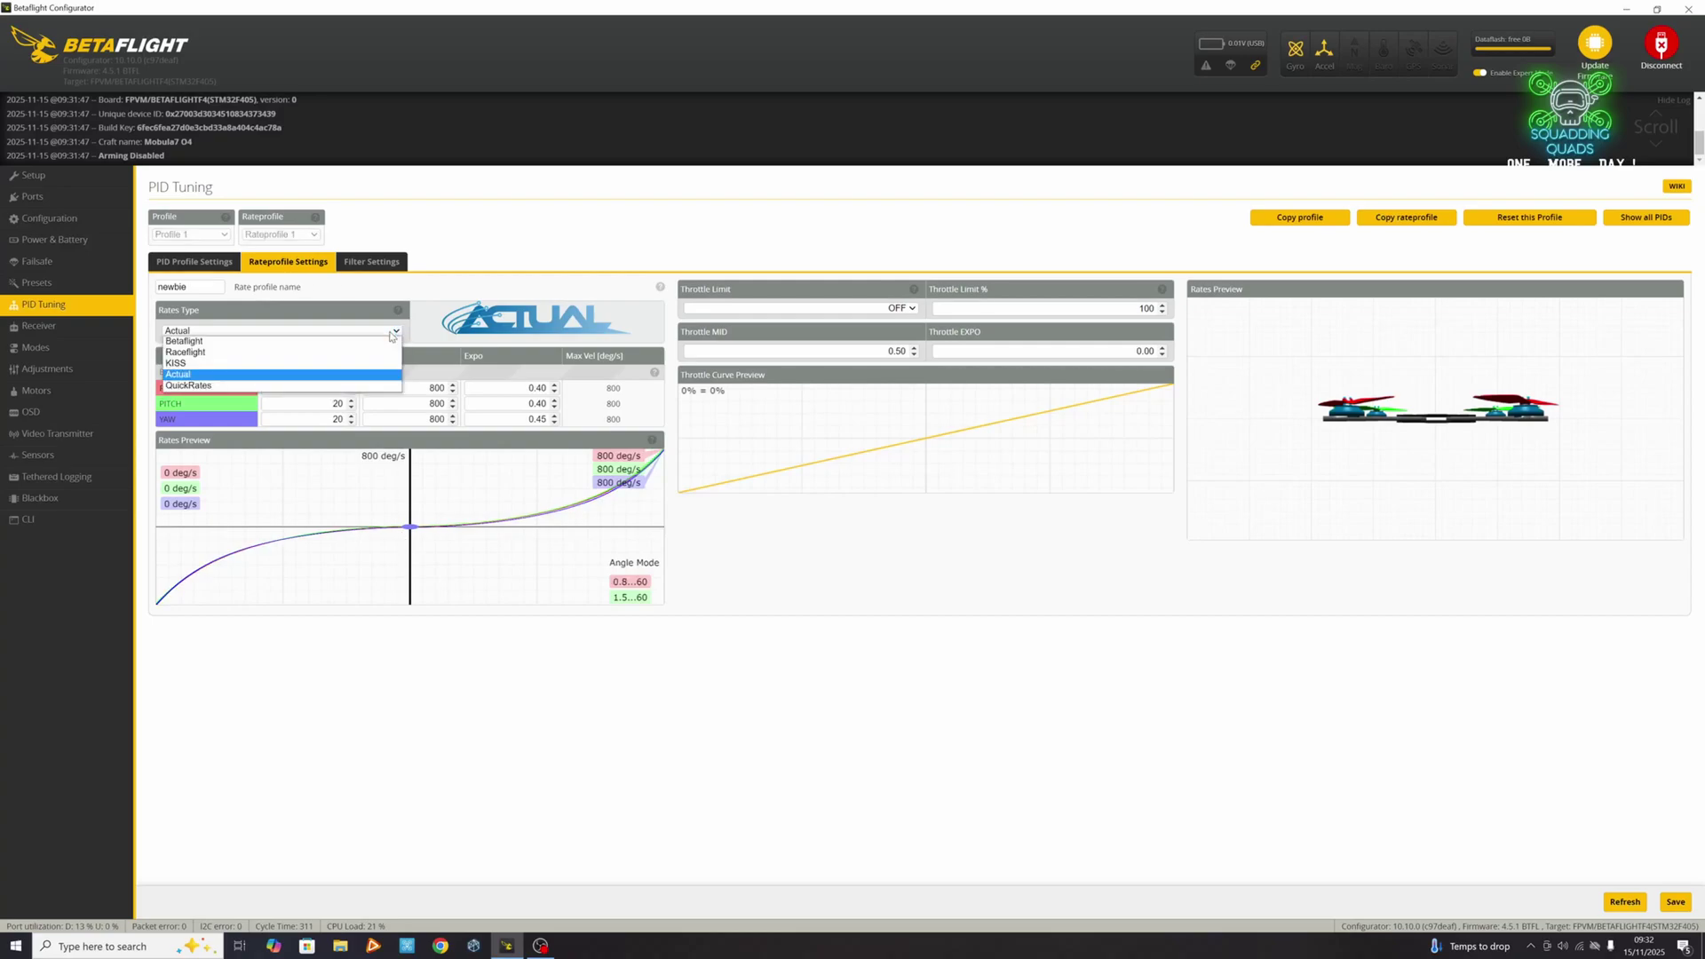
left_click(391, 336)
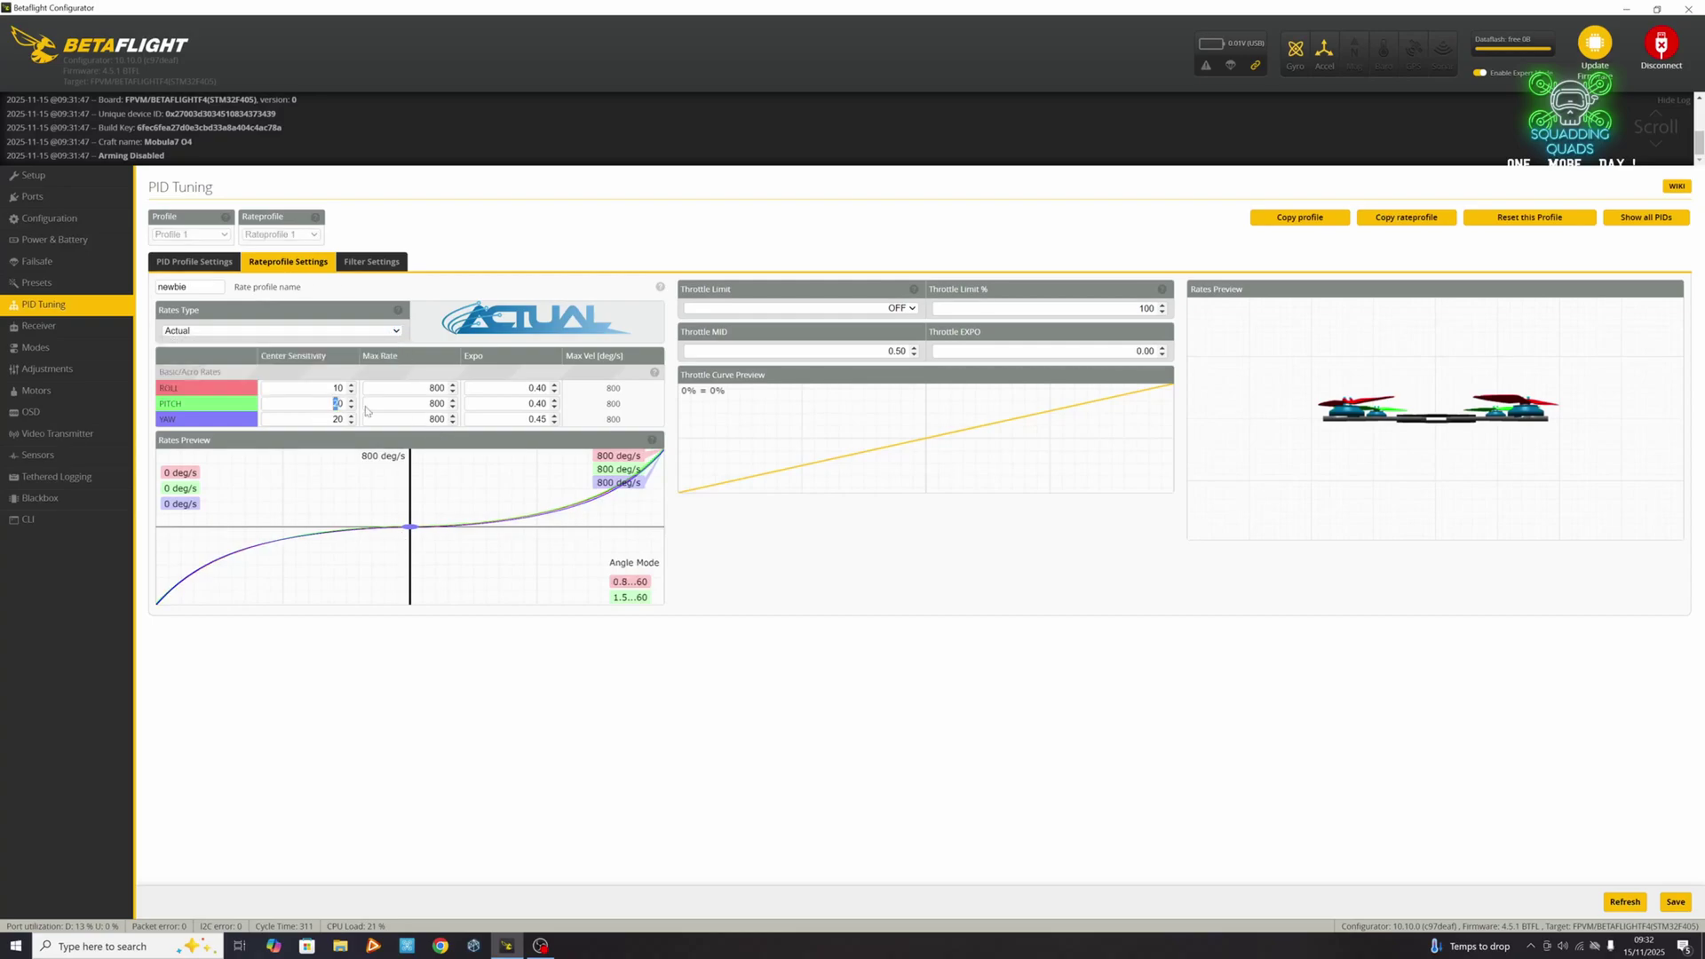
left_click(338, 404)
scroll(339, 404, "down", 1)
left_click(337, 419)
scroll(338, 420, "down", 1)
- Set the newbie profile's max rate to 670 for roll, pitch and yaw
double_click(433, 388)
type("670")
key("Tab")
key("Tab")
key("Tab")
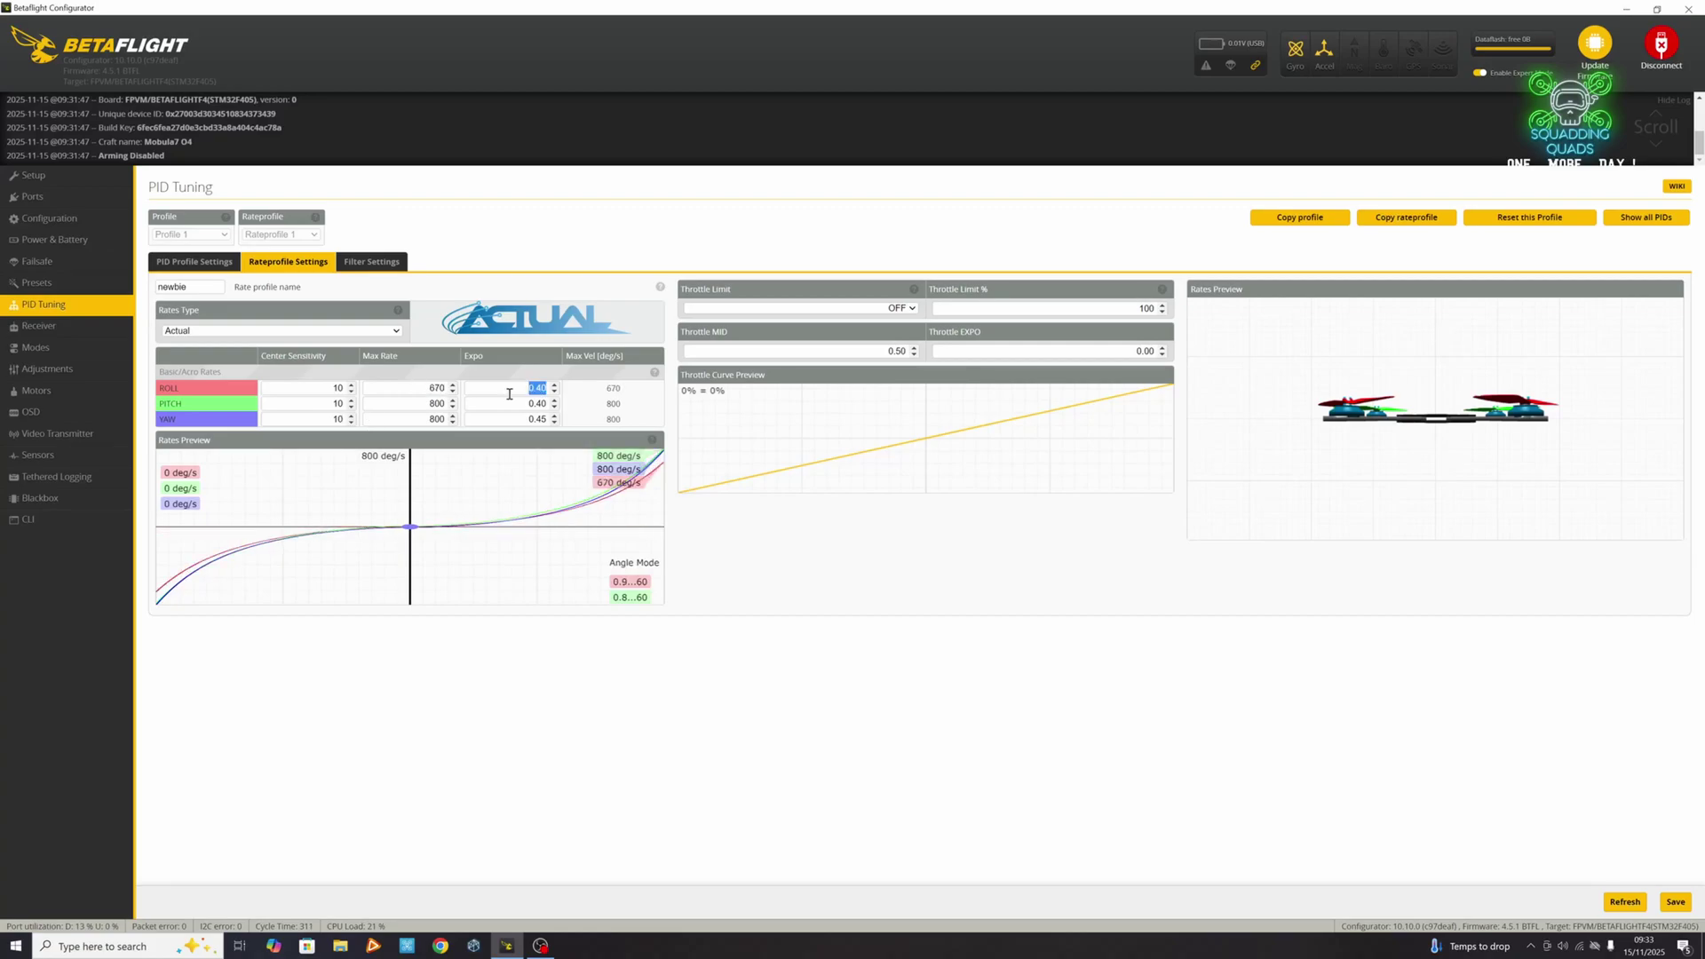
type("670")
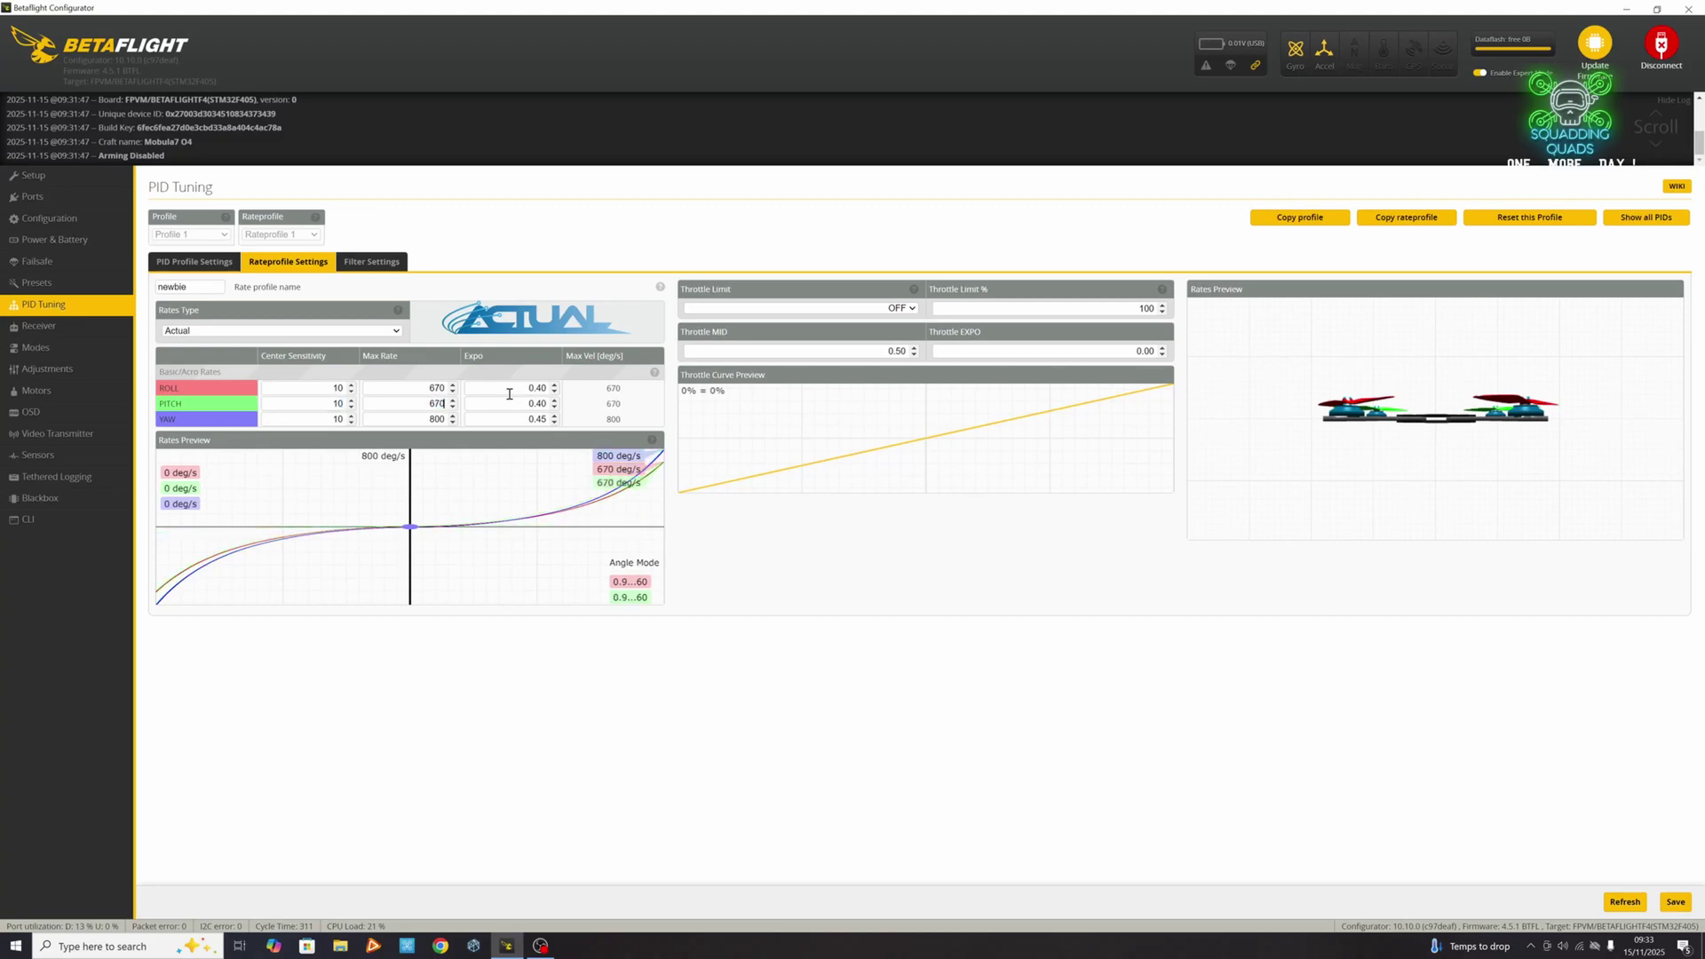
key("Tab")
key("Tab")
key("Tab")
type("670")
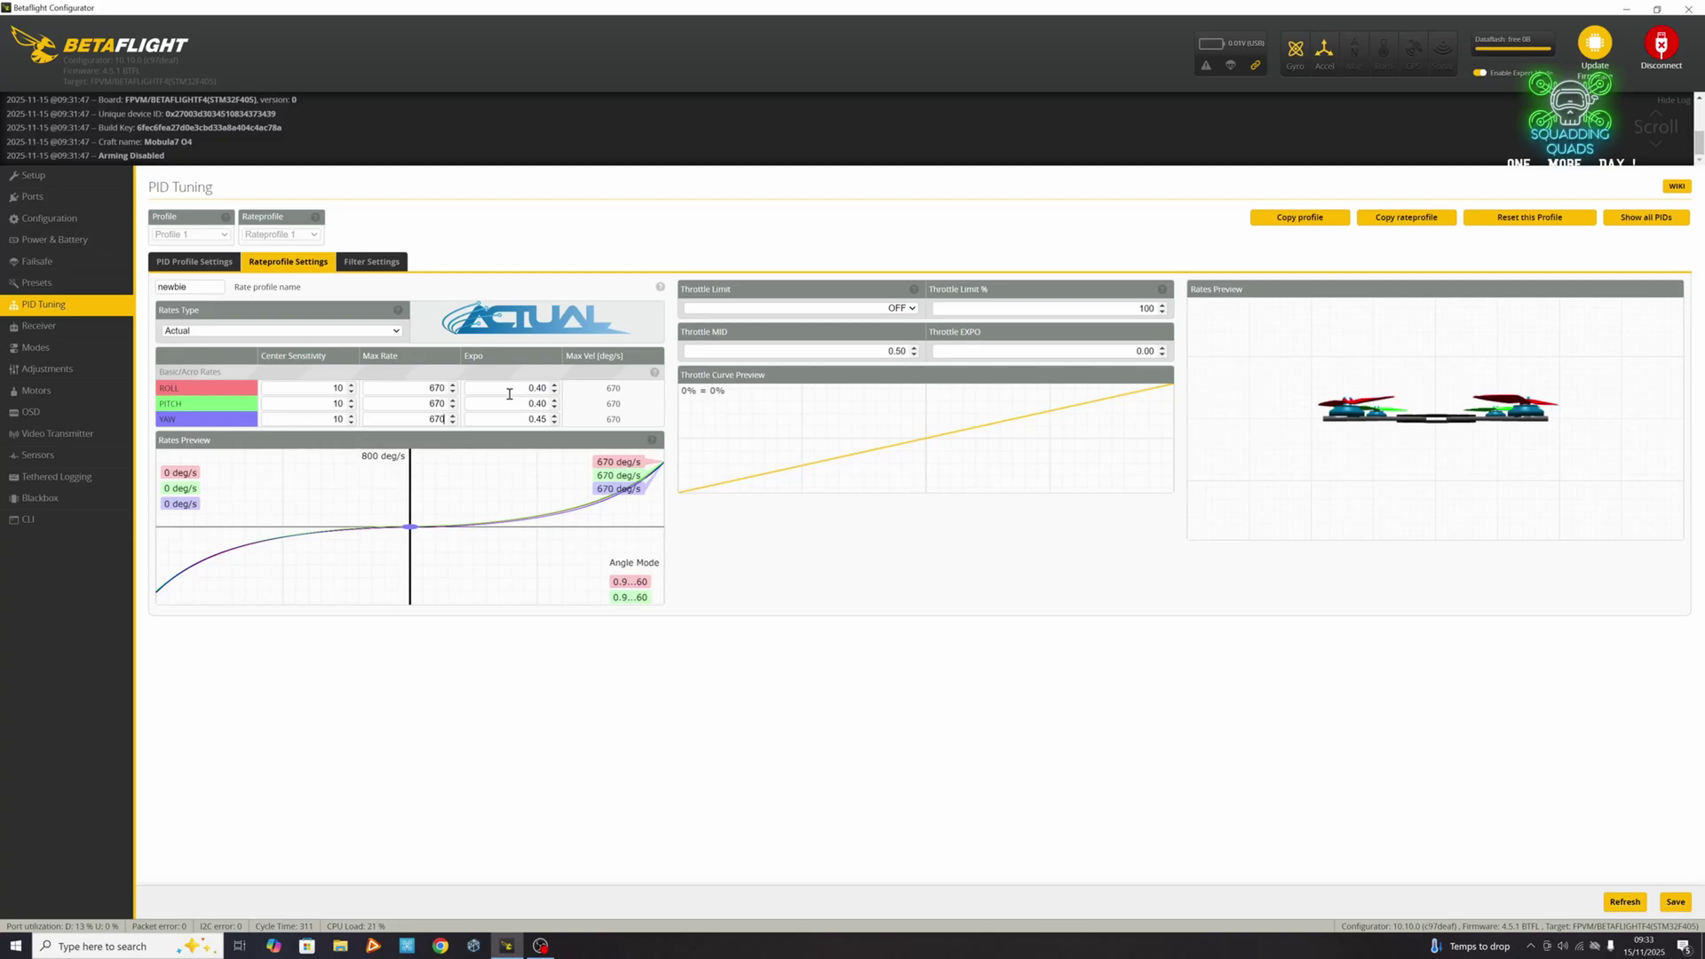
- Set the newbie profile's expo to 0.35 for roll, pitch and yaw, and save the settings
left_click_drag(536, 389, 589, 395)
type("35")
key("Tab")
key("Tab")
key("Tab")
type(".35")
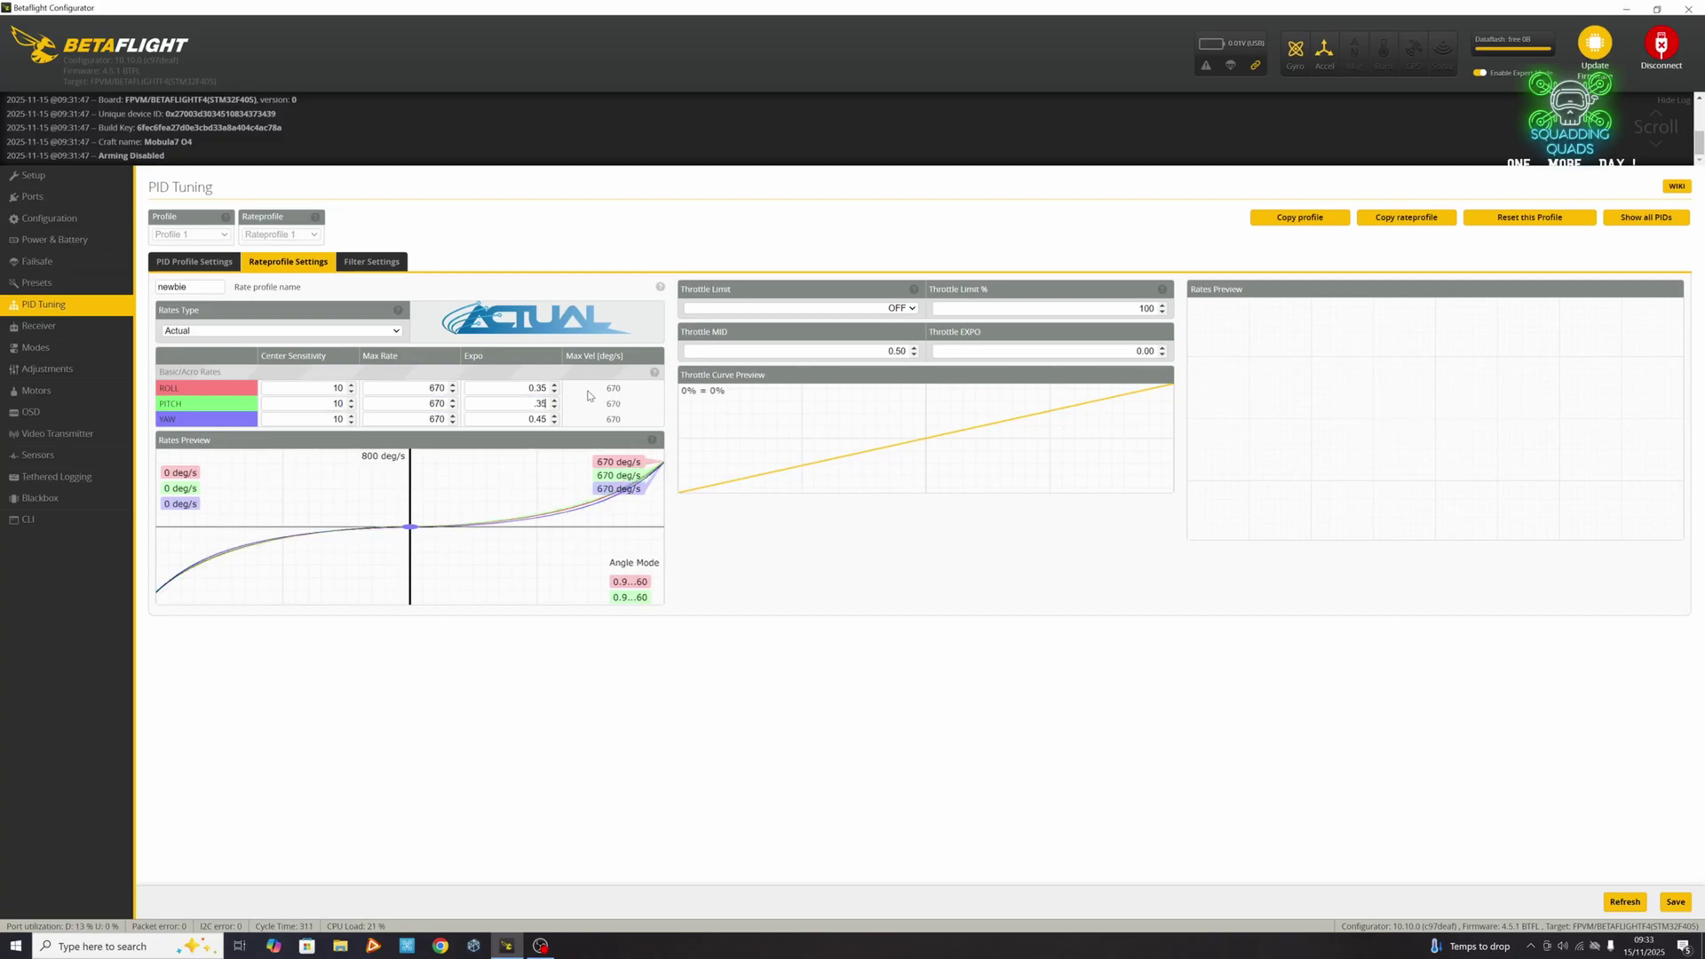
key("Tab")
key("Tab")
key("Tab")
type(".35")
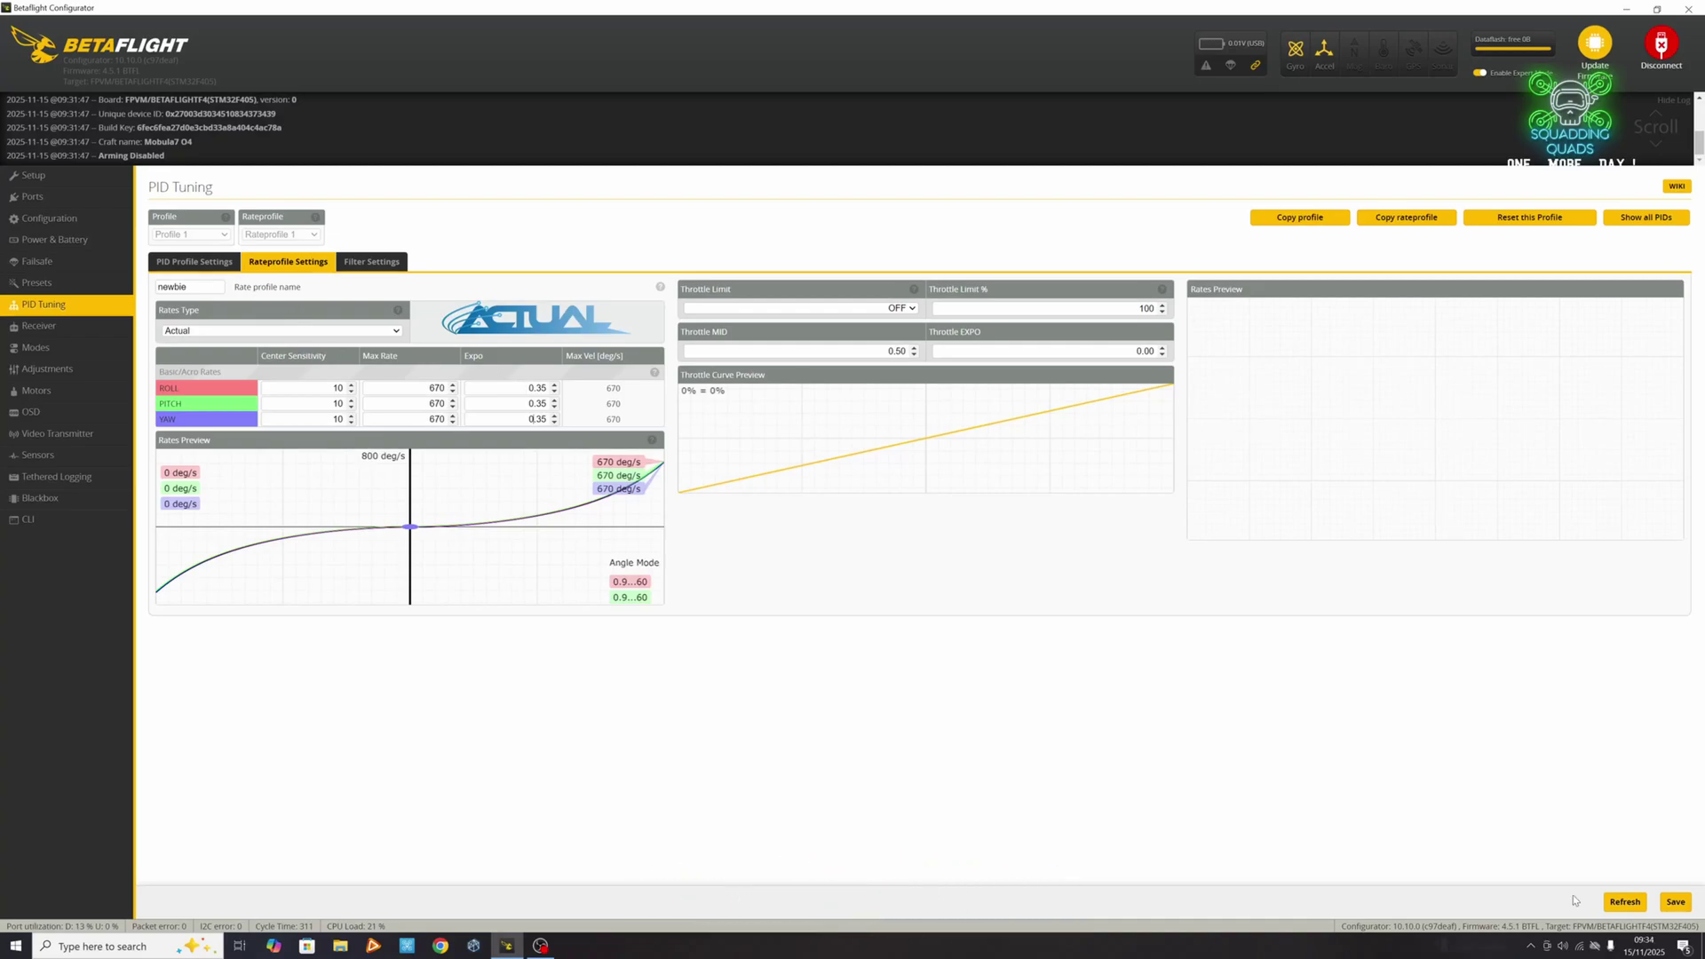
left_click(1677, 903)
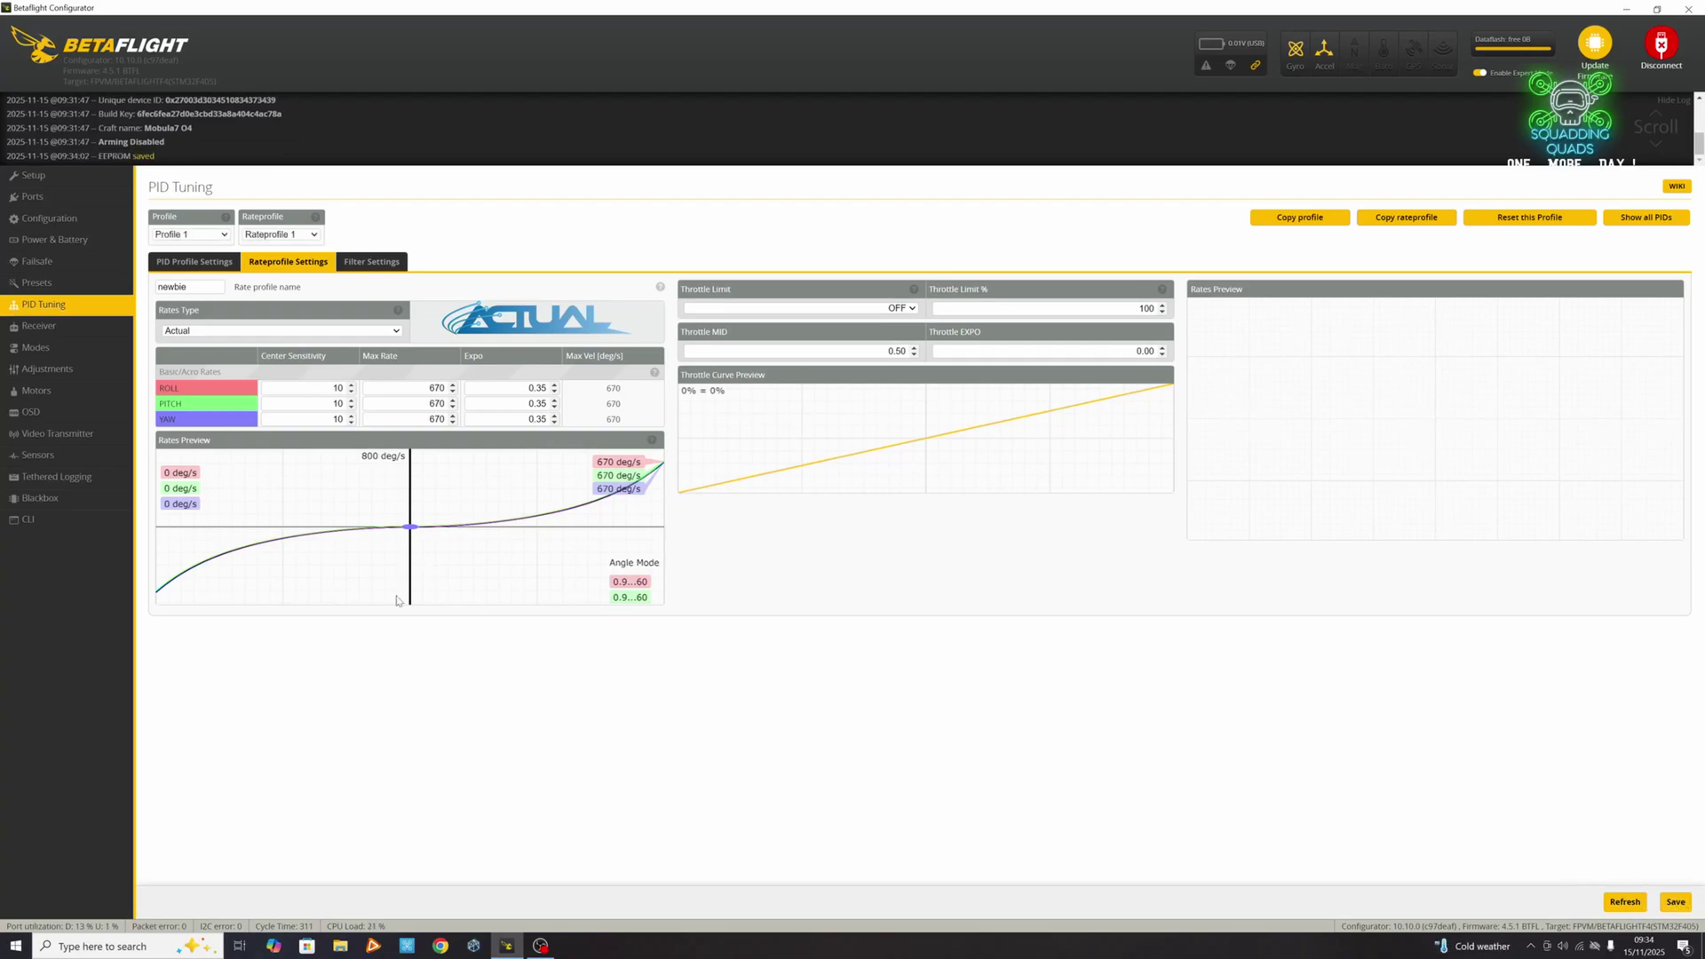
- Switch to Rateprofile 2 and name the rate profile Inter
left_click(315, 236)
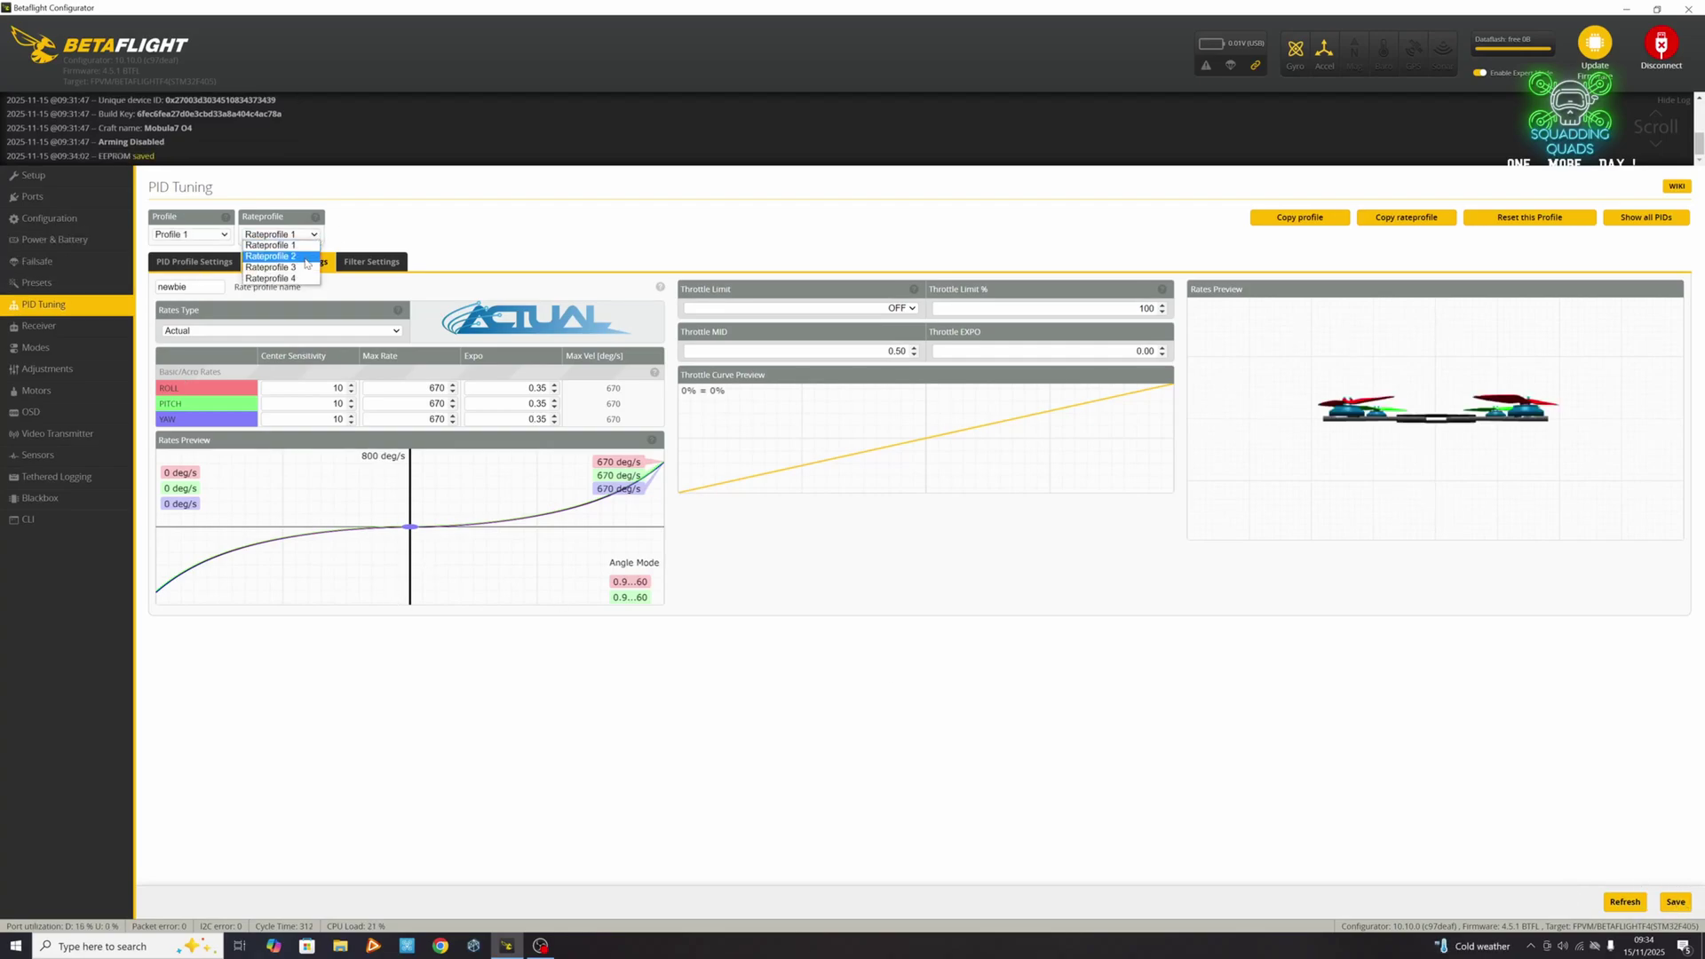
left_click(293, 256)
left_click(215, 289)
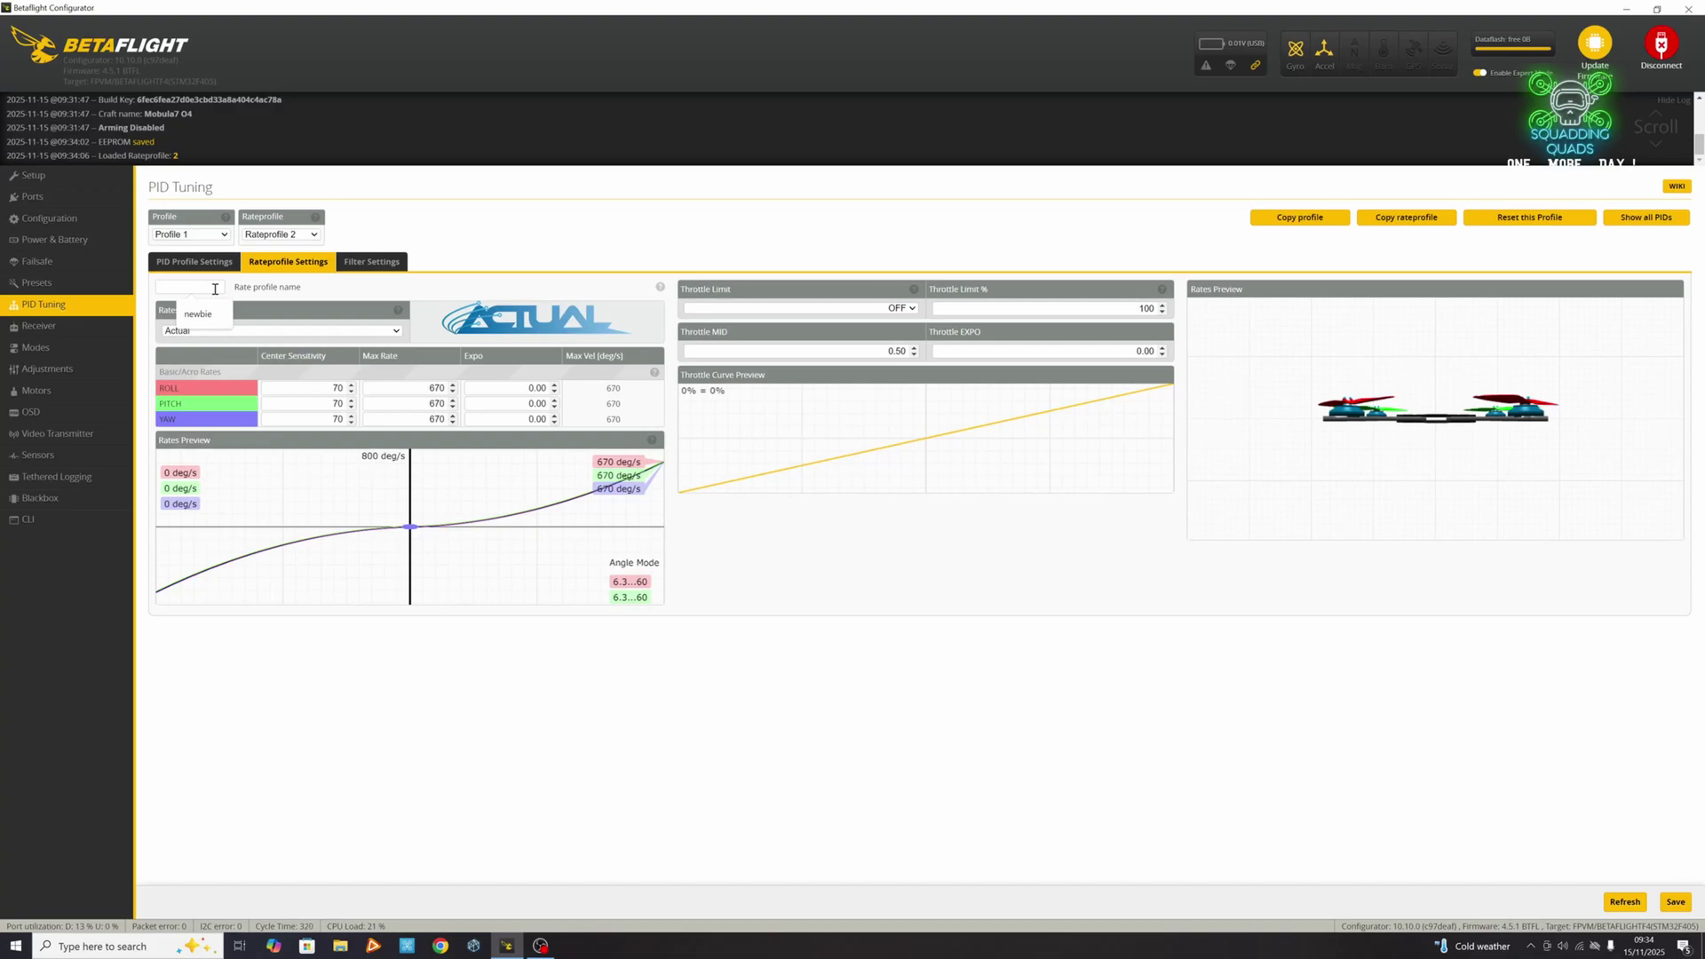
key("Escape")
type("Inter")
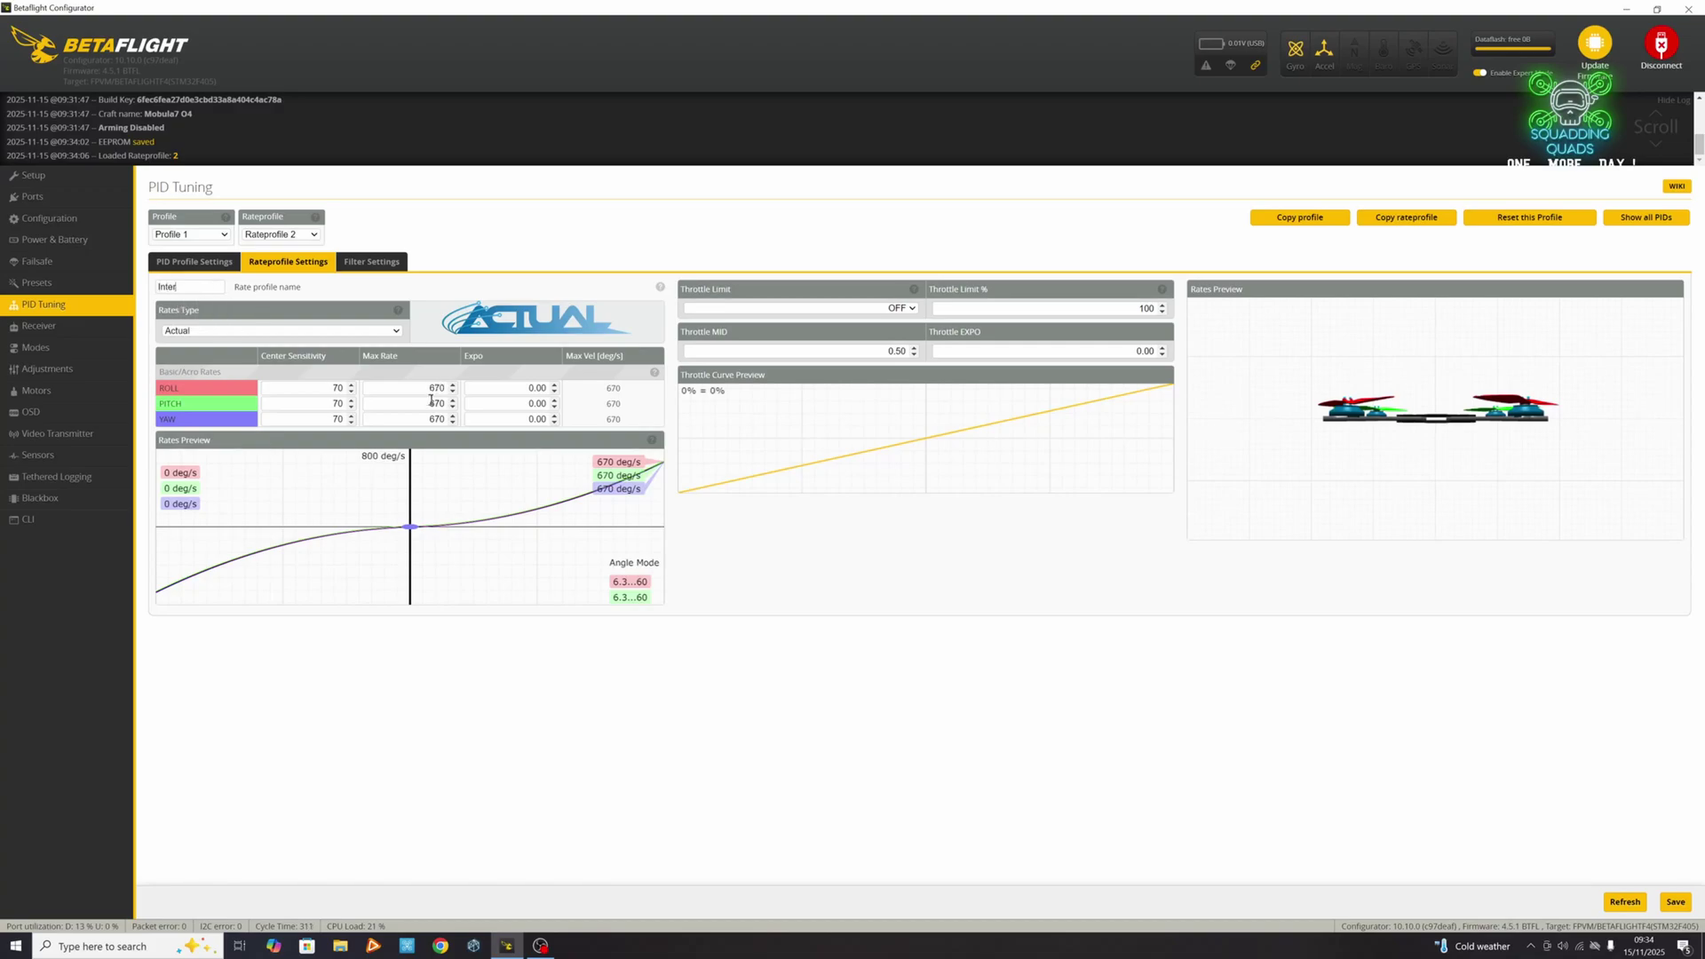
- Set the Inter profile's center sensitivity to 10 for roll, pitch and yaw
key("Tab")
key("Tab")
type("10")
double_click(338, 403)
type("10")
left_click(351, 423)
double_click(351, 423)
type("10")
- Set the Inter profile's max rate to 1000 for roll, pitch and yaw
left_click_drag(421, 388, 444, 388)
type("1000")
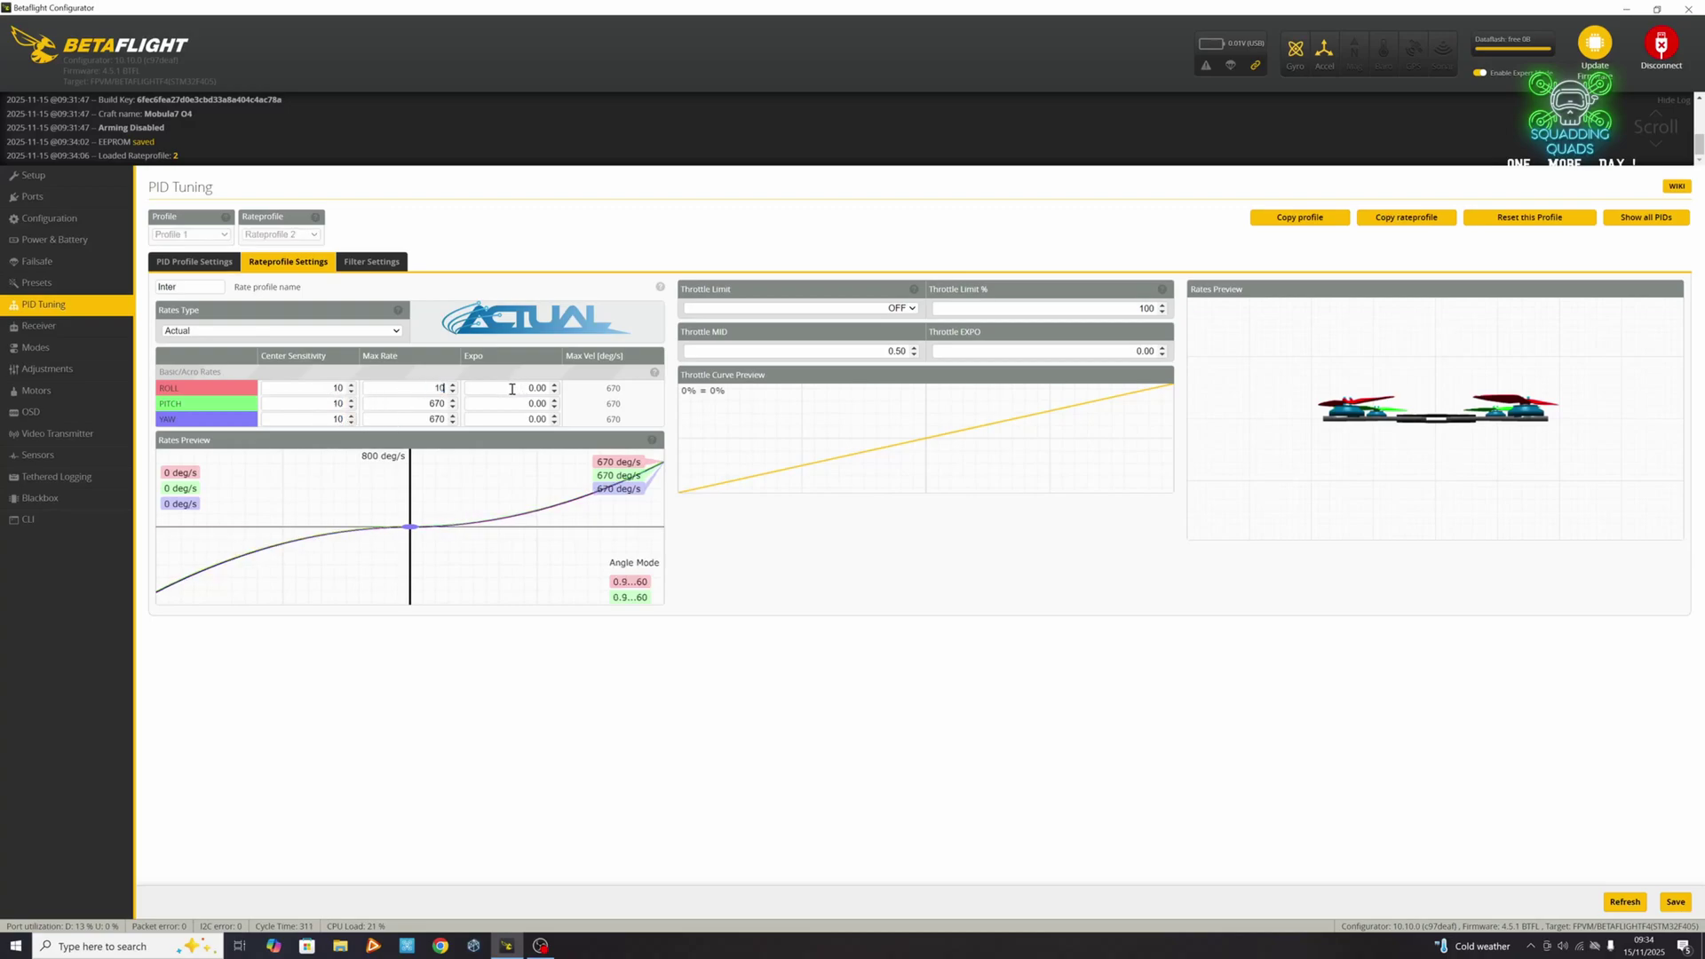
key("Tab")
key("Tab")
key("Tab")
type("1000")
key("Tab")
key("Tab")
key("Tab")
type("1000")
- Set the Inter profile's expo to 0.20 for roll, pitch and yaw, and save the settings
double_click(538, 389)
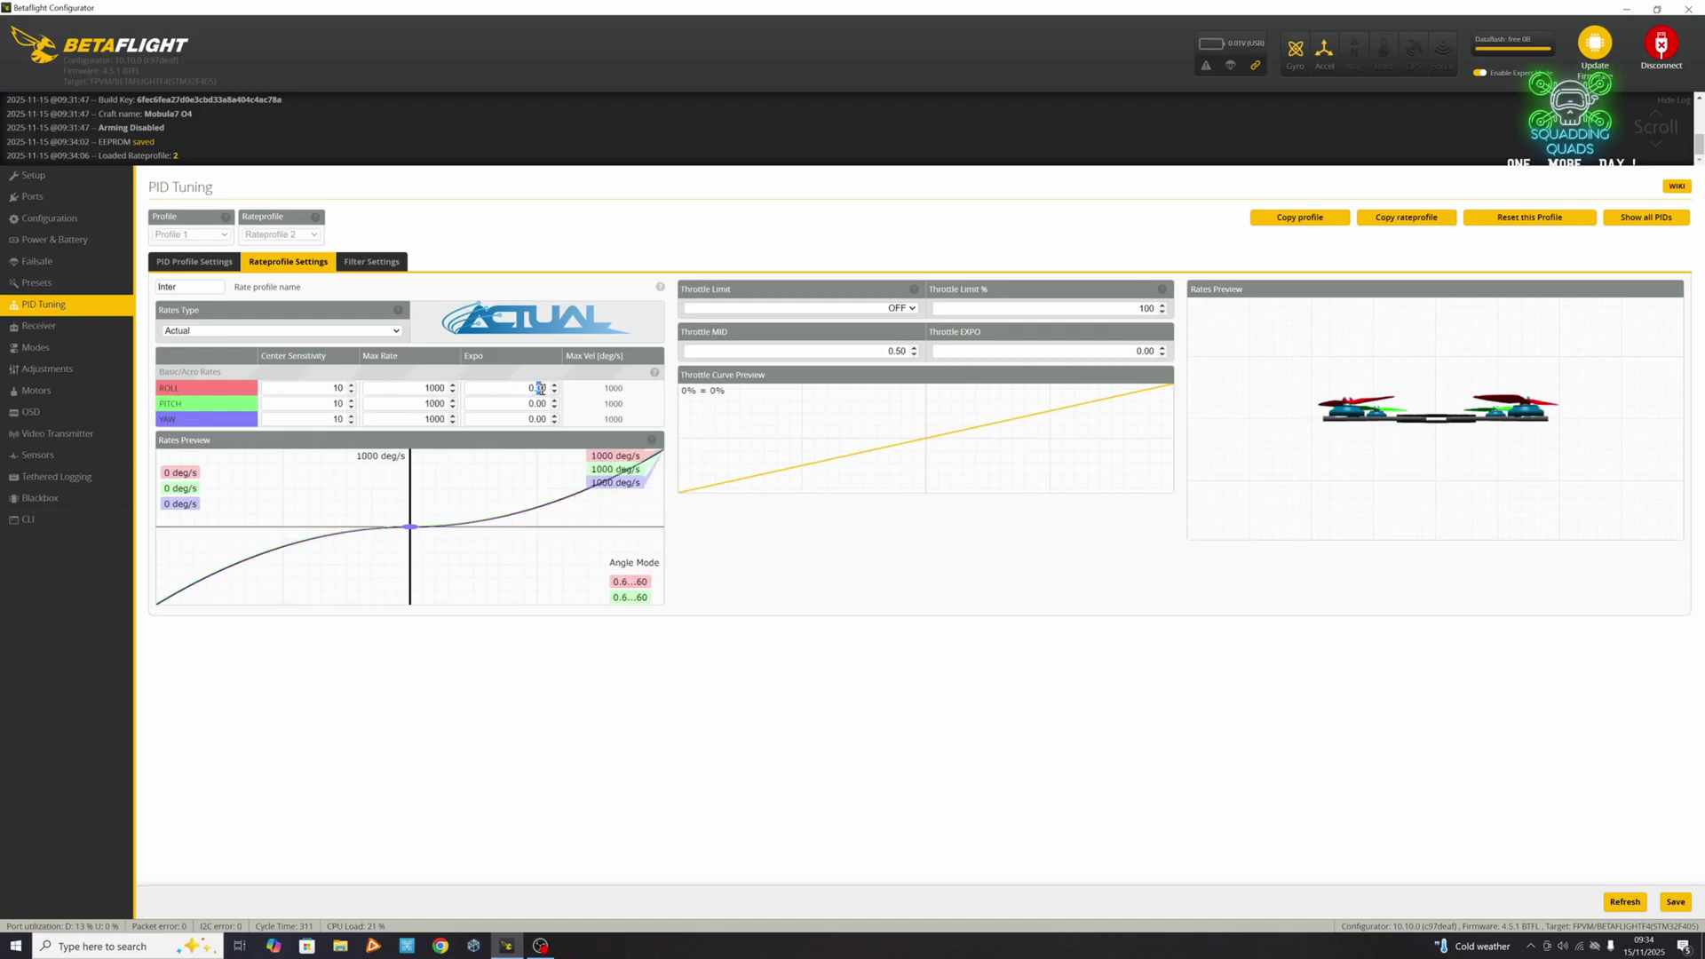
type("20")
double_click(539, 405)
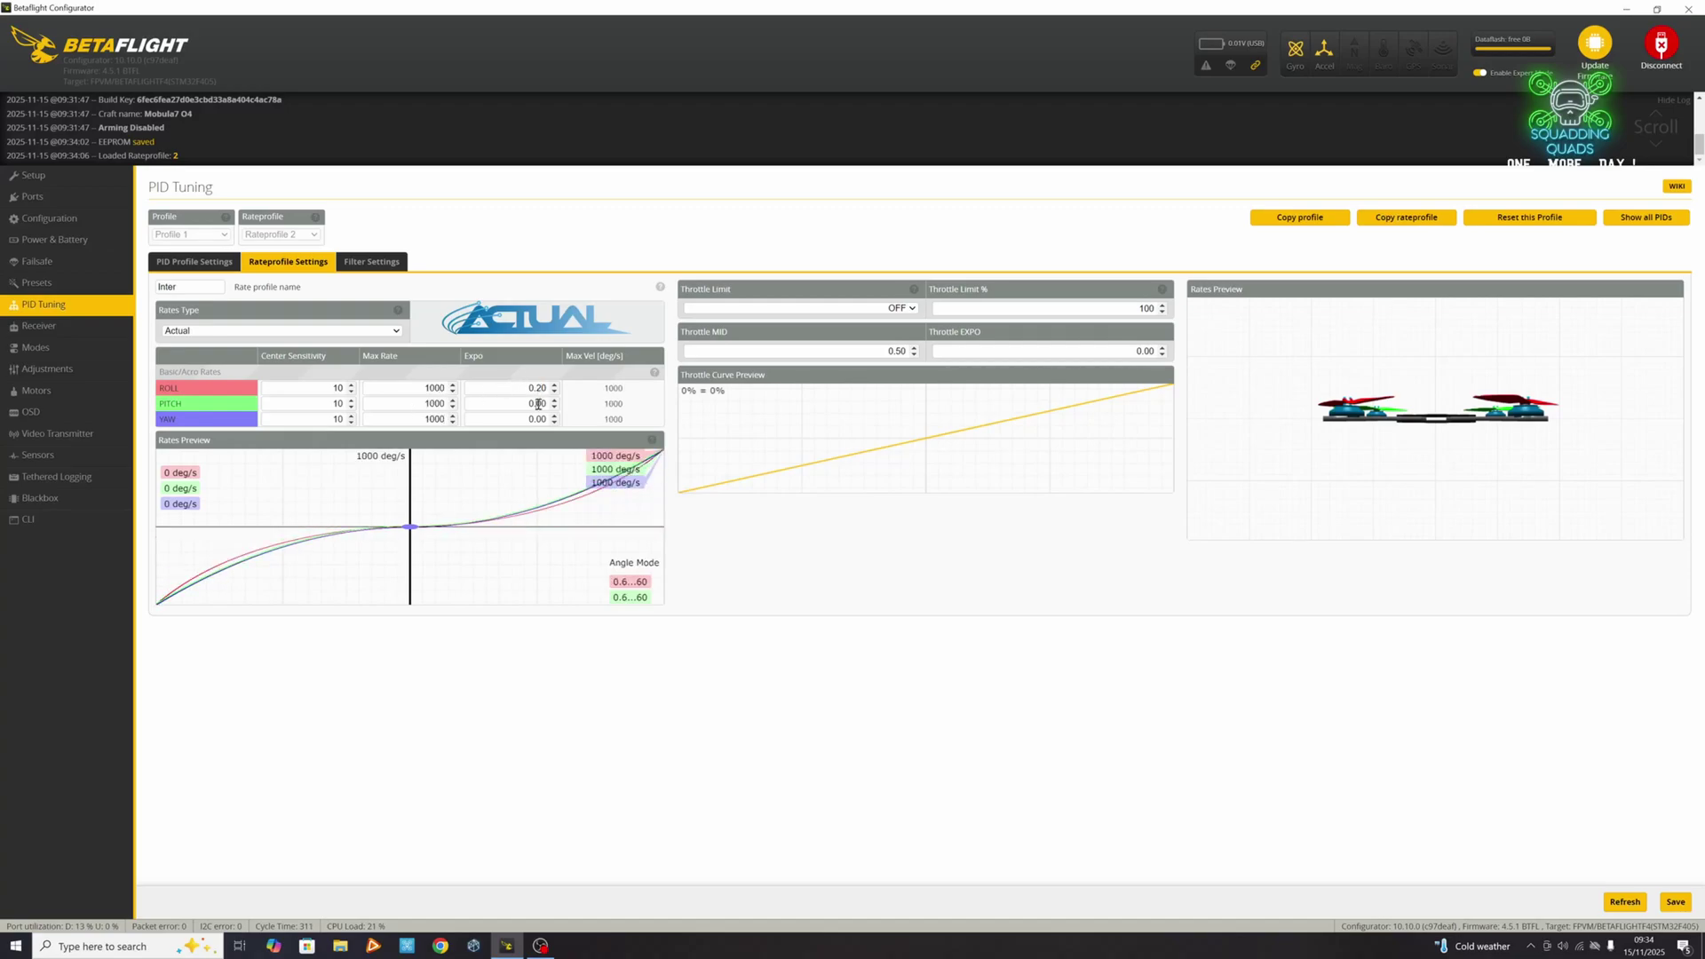
type("20")
double_click(539, 419)
type("20")
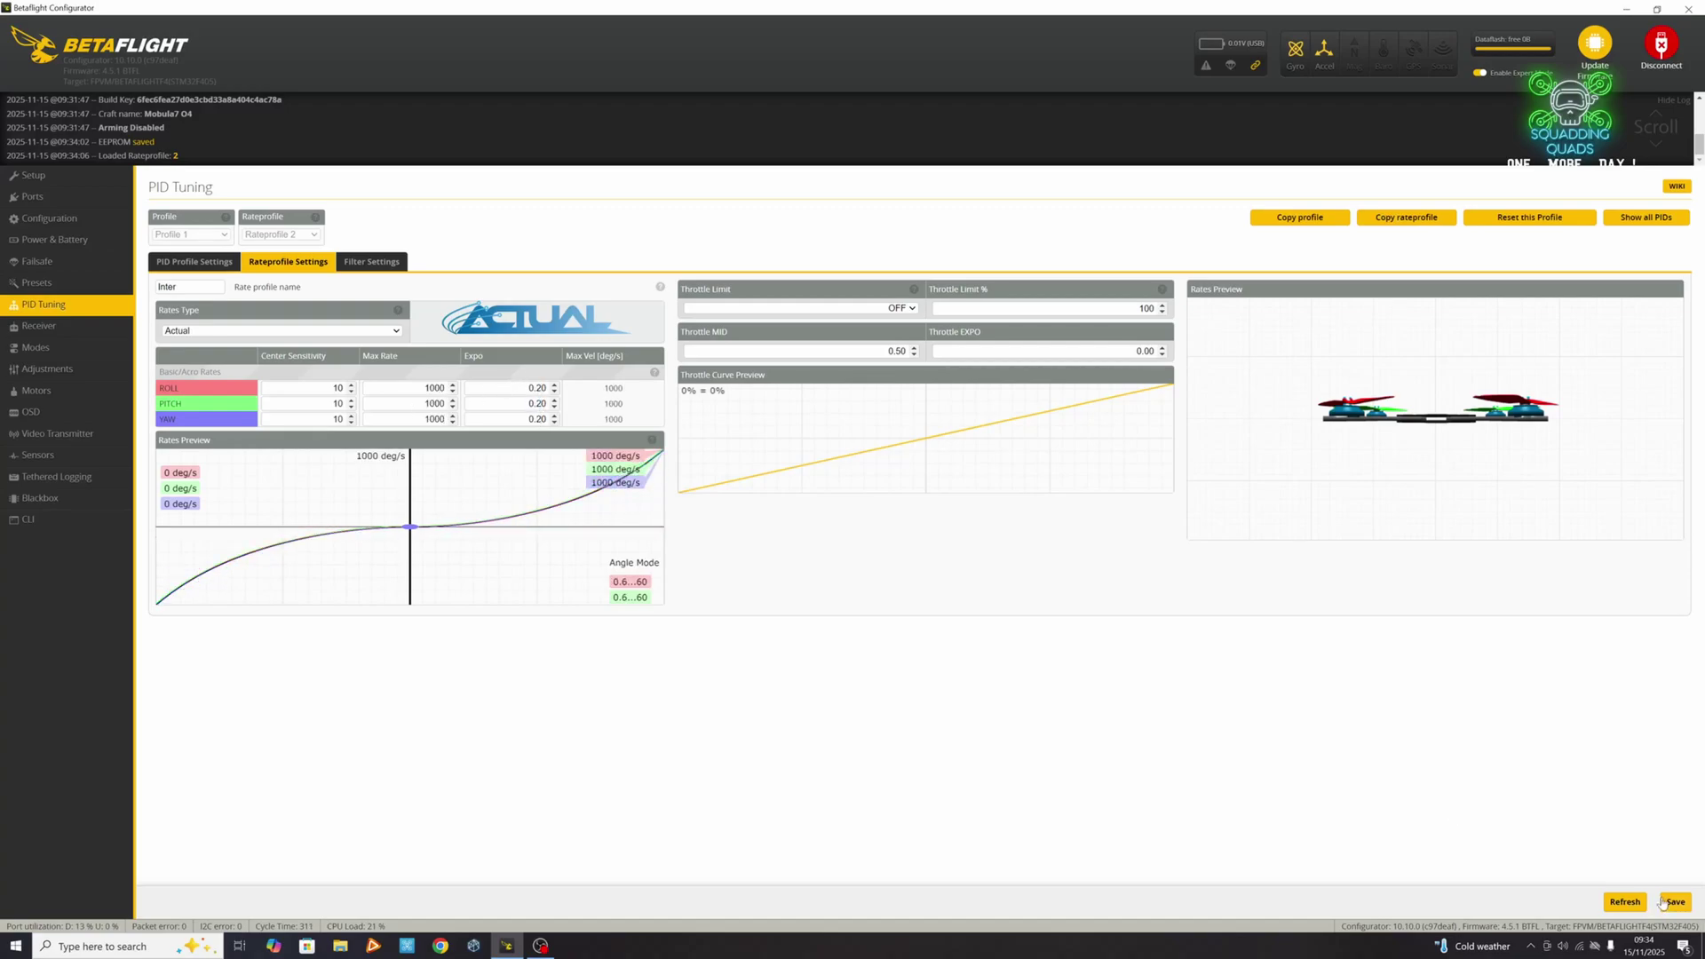
left_click(1676, 901)
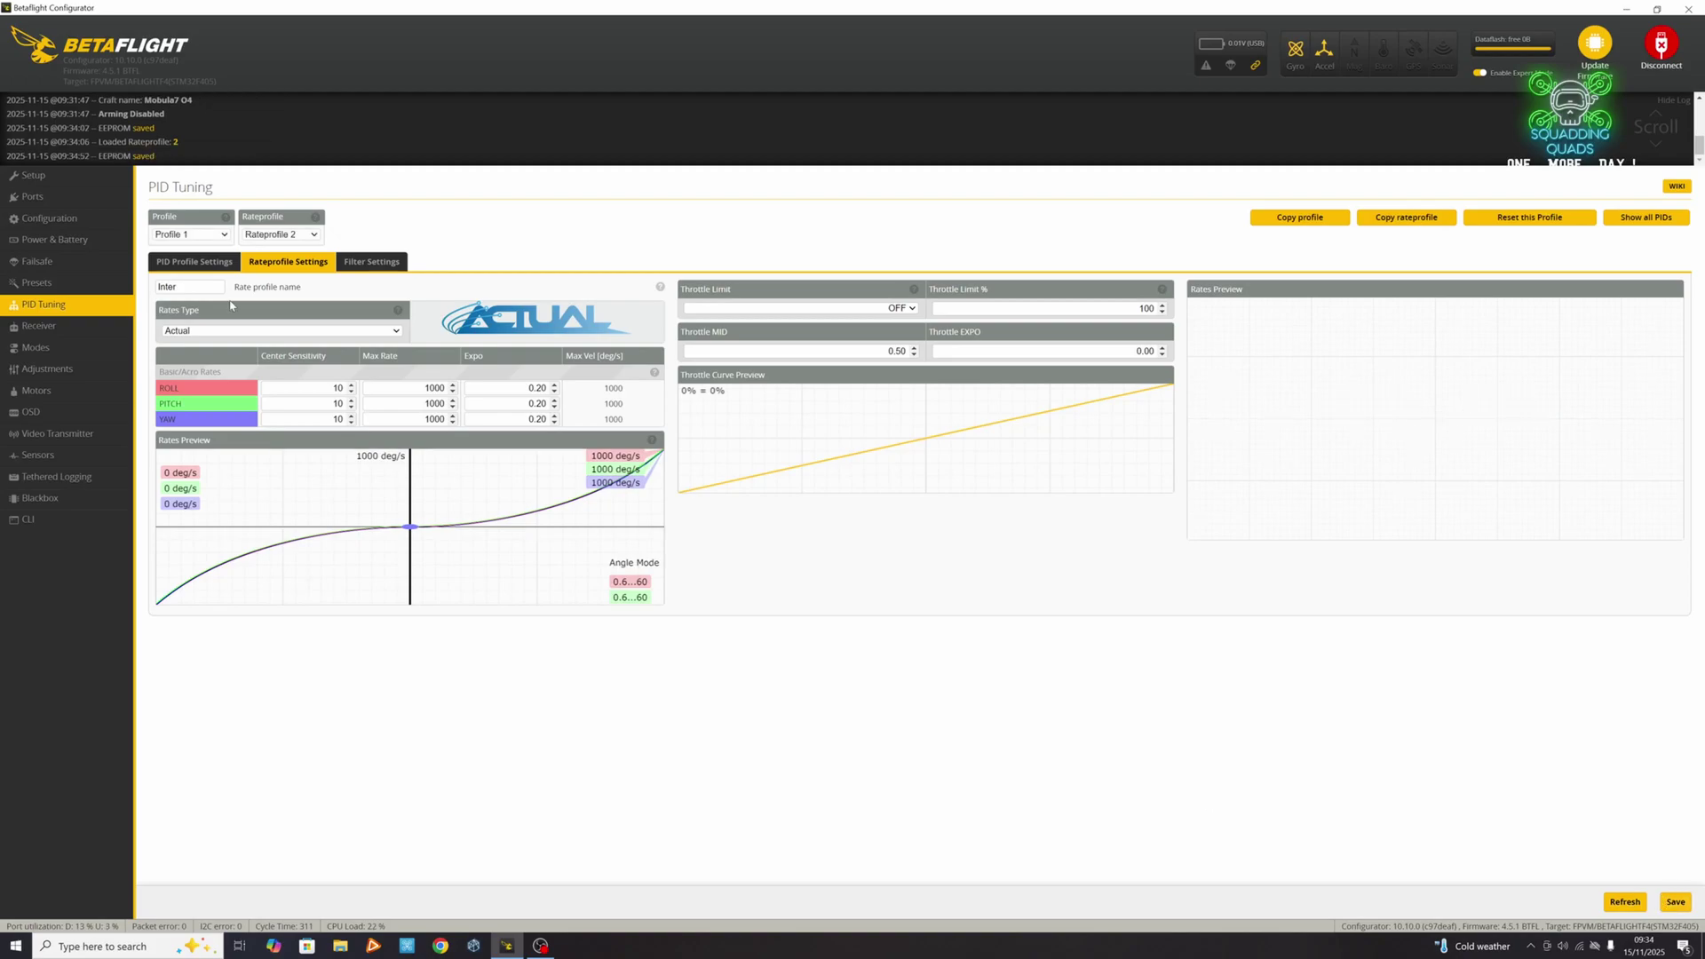
- Switch to Rateprofile 3 and name the rate profile expert
left_click(280, 234)
left_click(275, 267)
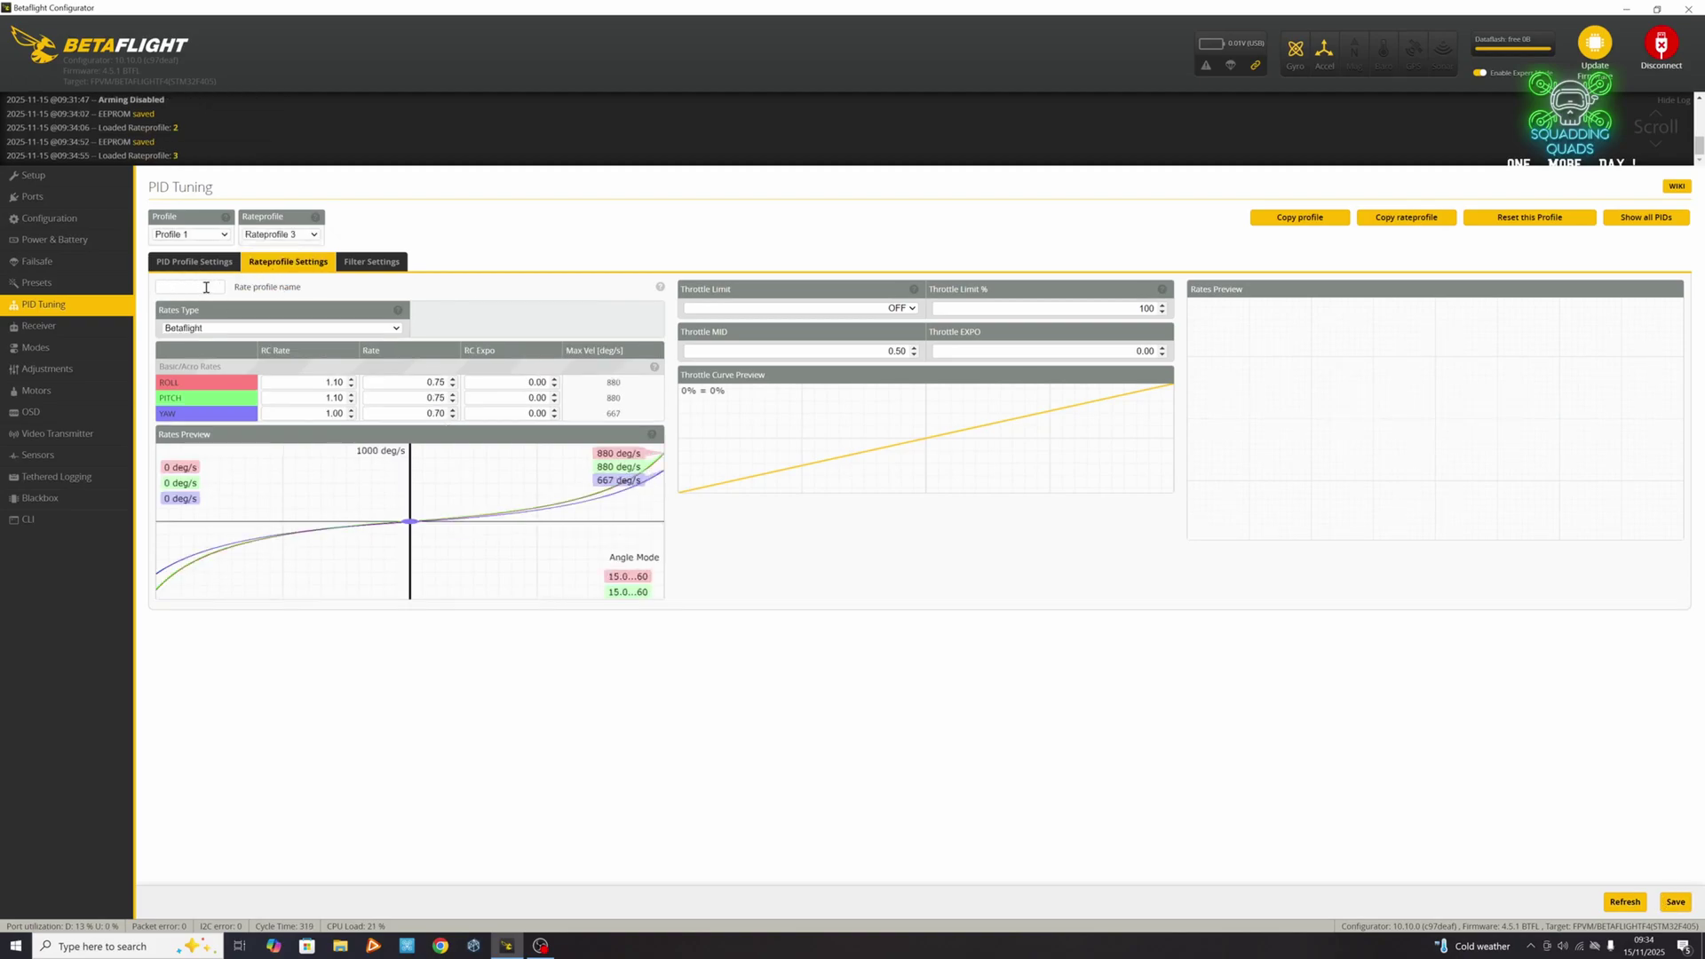
left_click(206, 287)
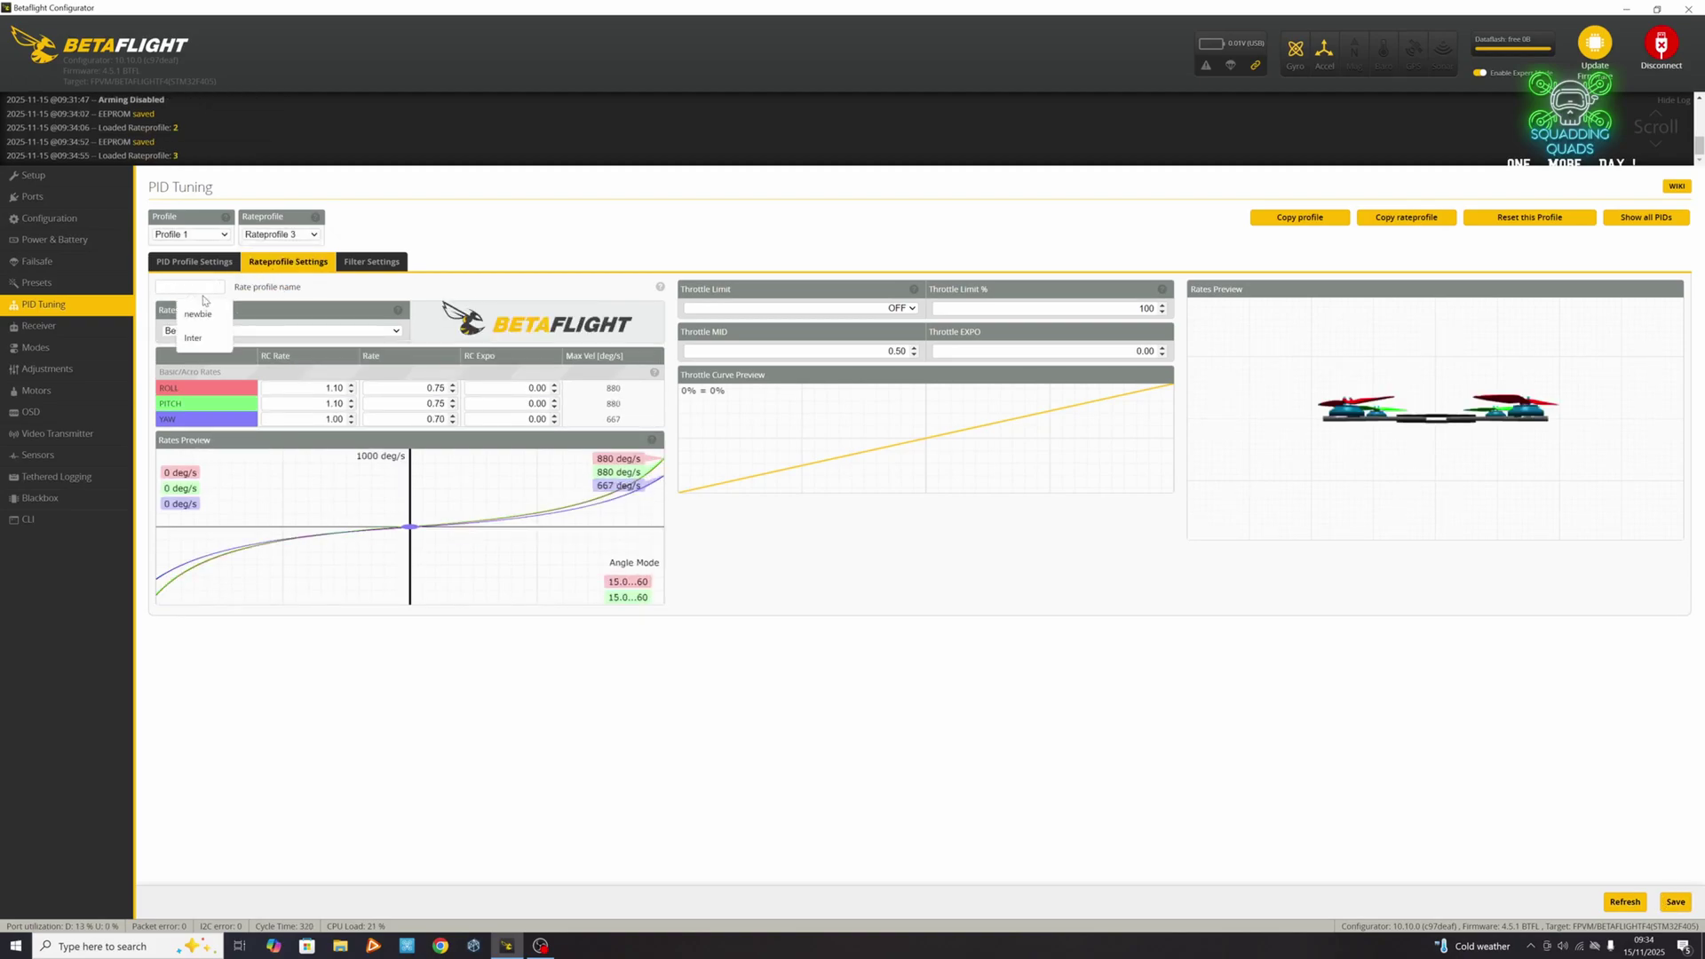
type("expert")
- Change the expert profile's rates type to Actual and accept resetting the rates to the default curve
left_click(328, 332)
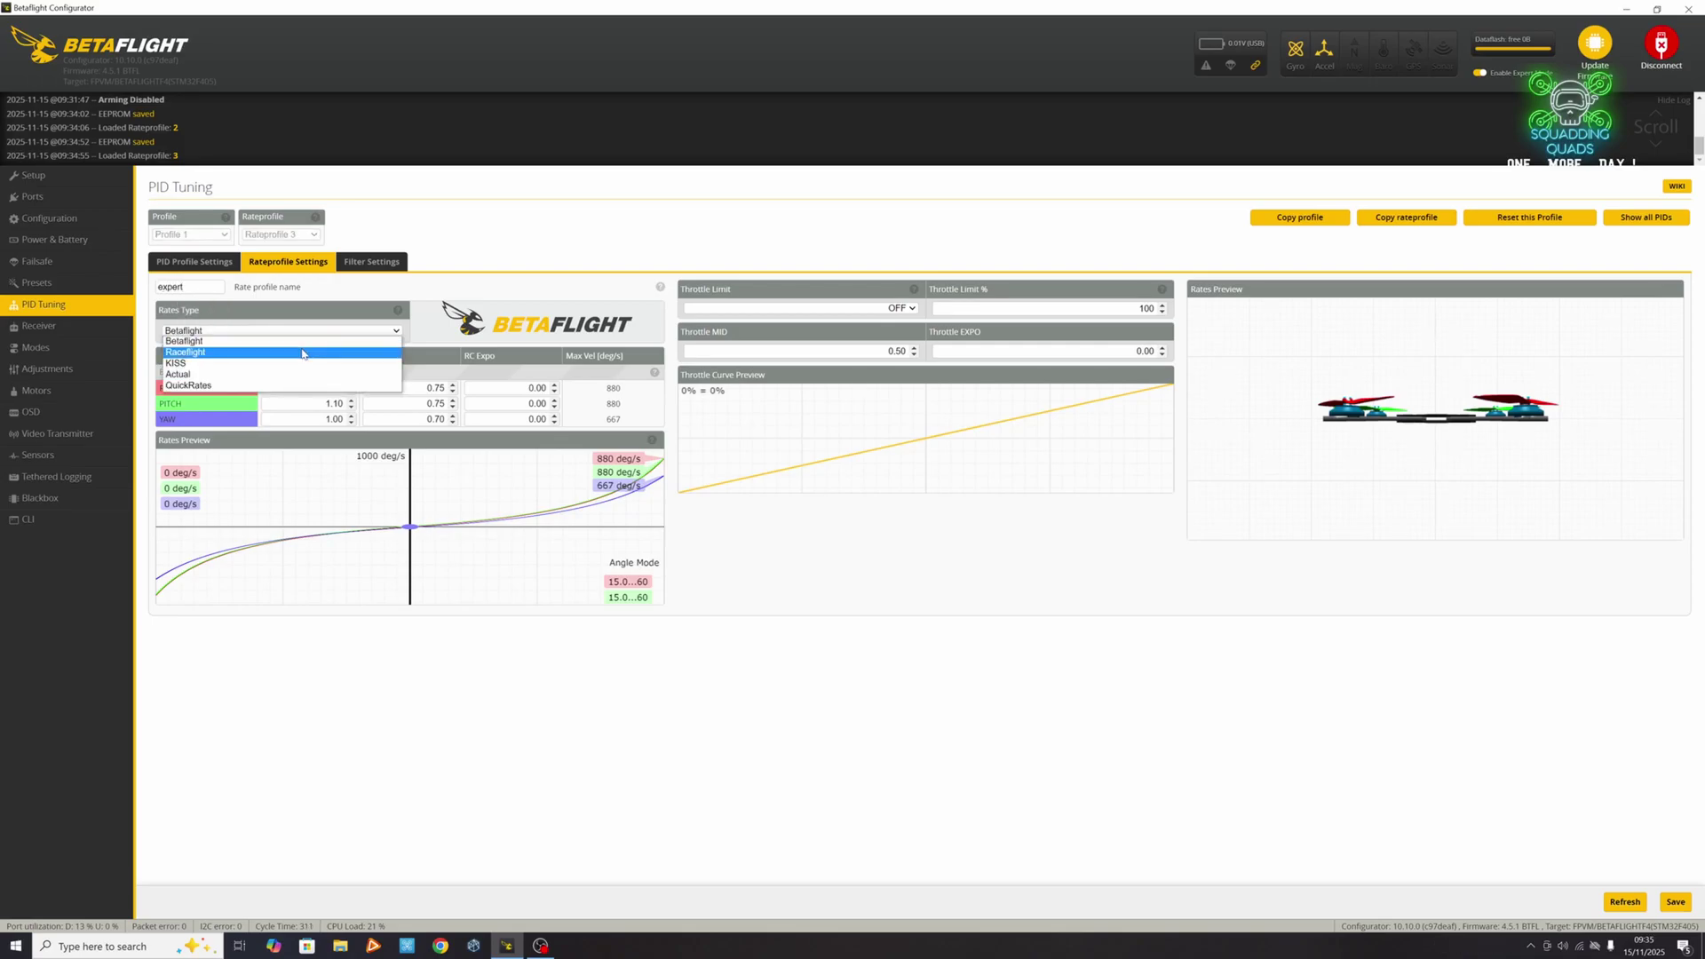
left_click(288, 375)
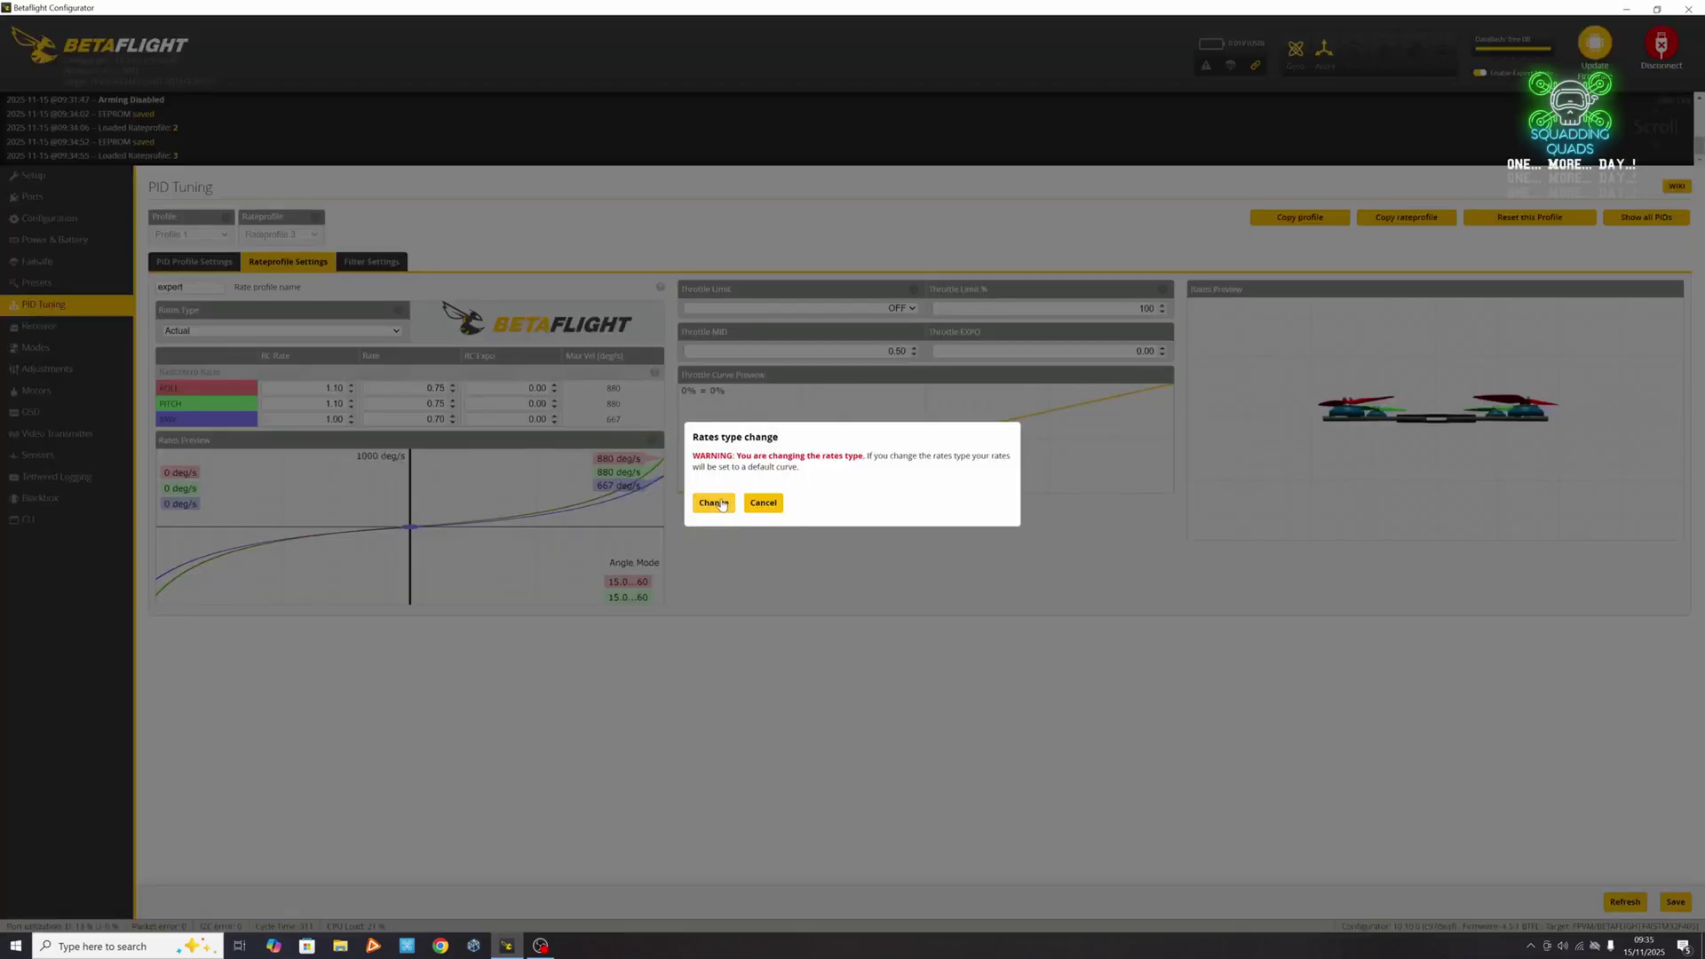
left_click(723, 505)
- Set the expert profile's center sensitivity to 10 for roll, pitch and yaw
left_click(284, 385)
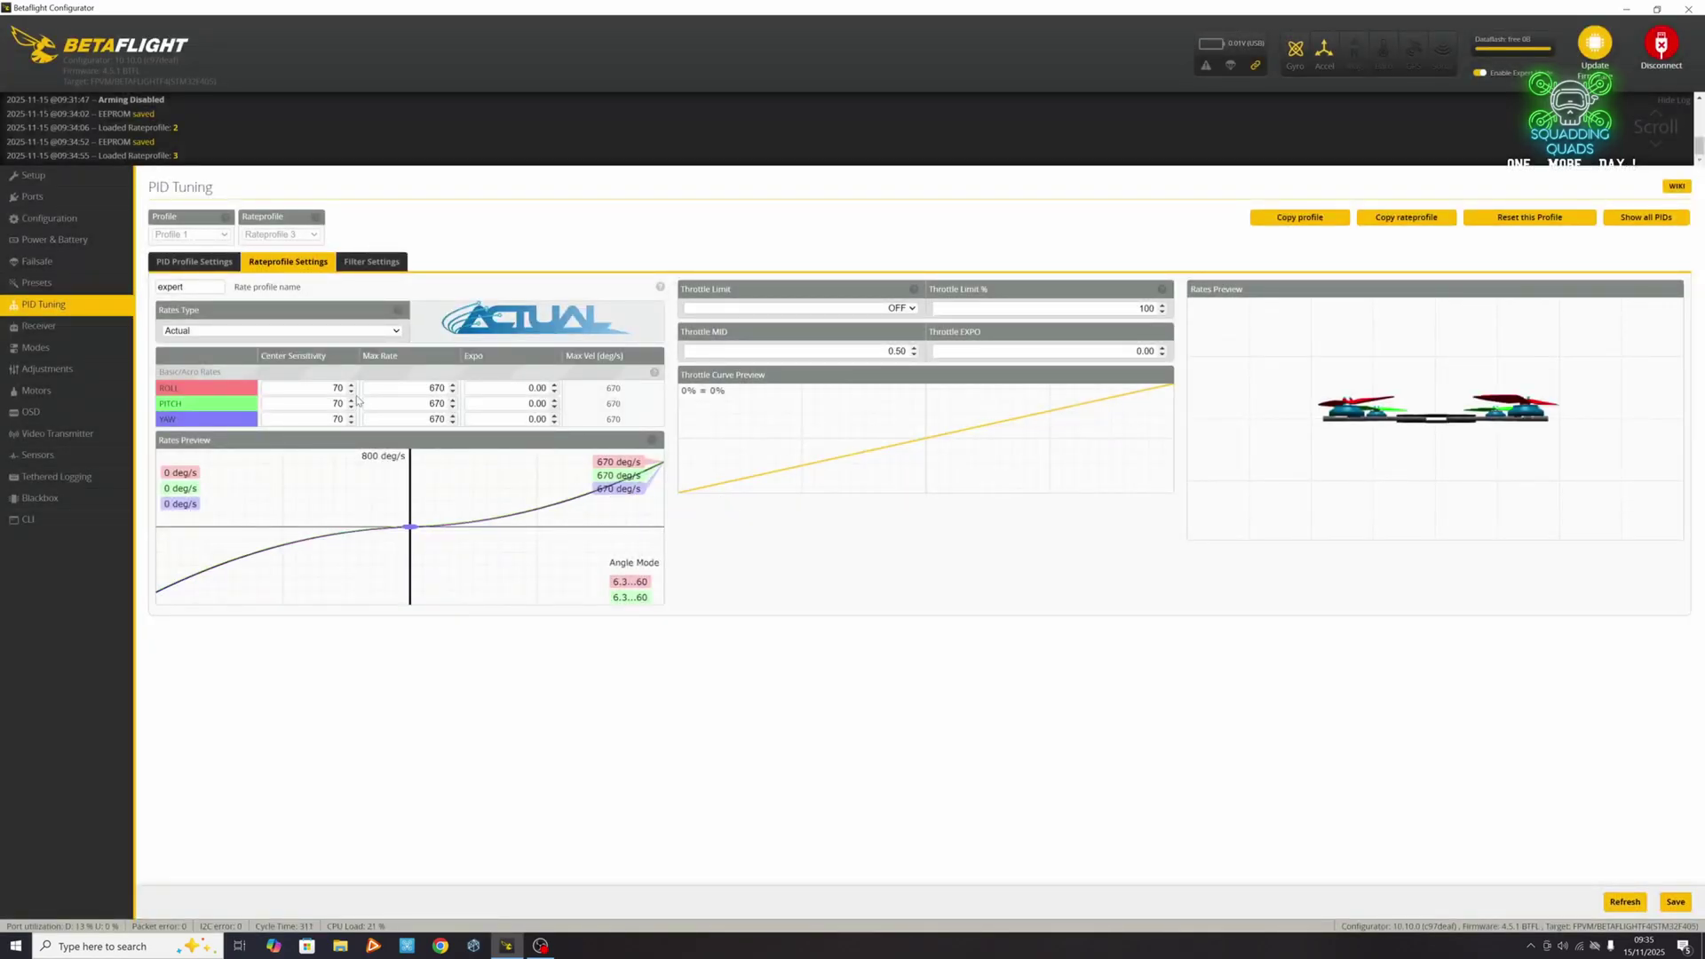
key("ctrl+a")
type("10")
left_click(334, 404)
key("ctrl+a")
type("10")
left_click(331, 421)
key("ctrl+a")
type("10")
- Set the expert profile's max rate to 1400 for roll and pitch and 1200 for yaw
left_click(422, 389)
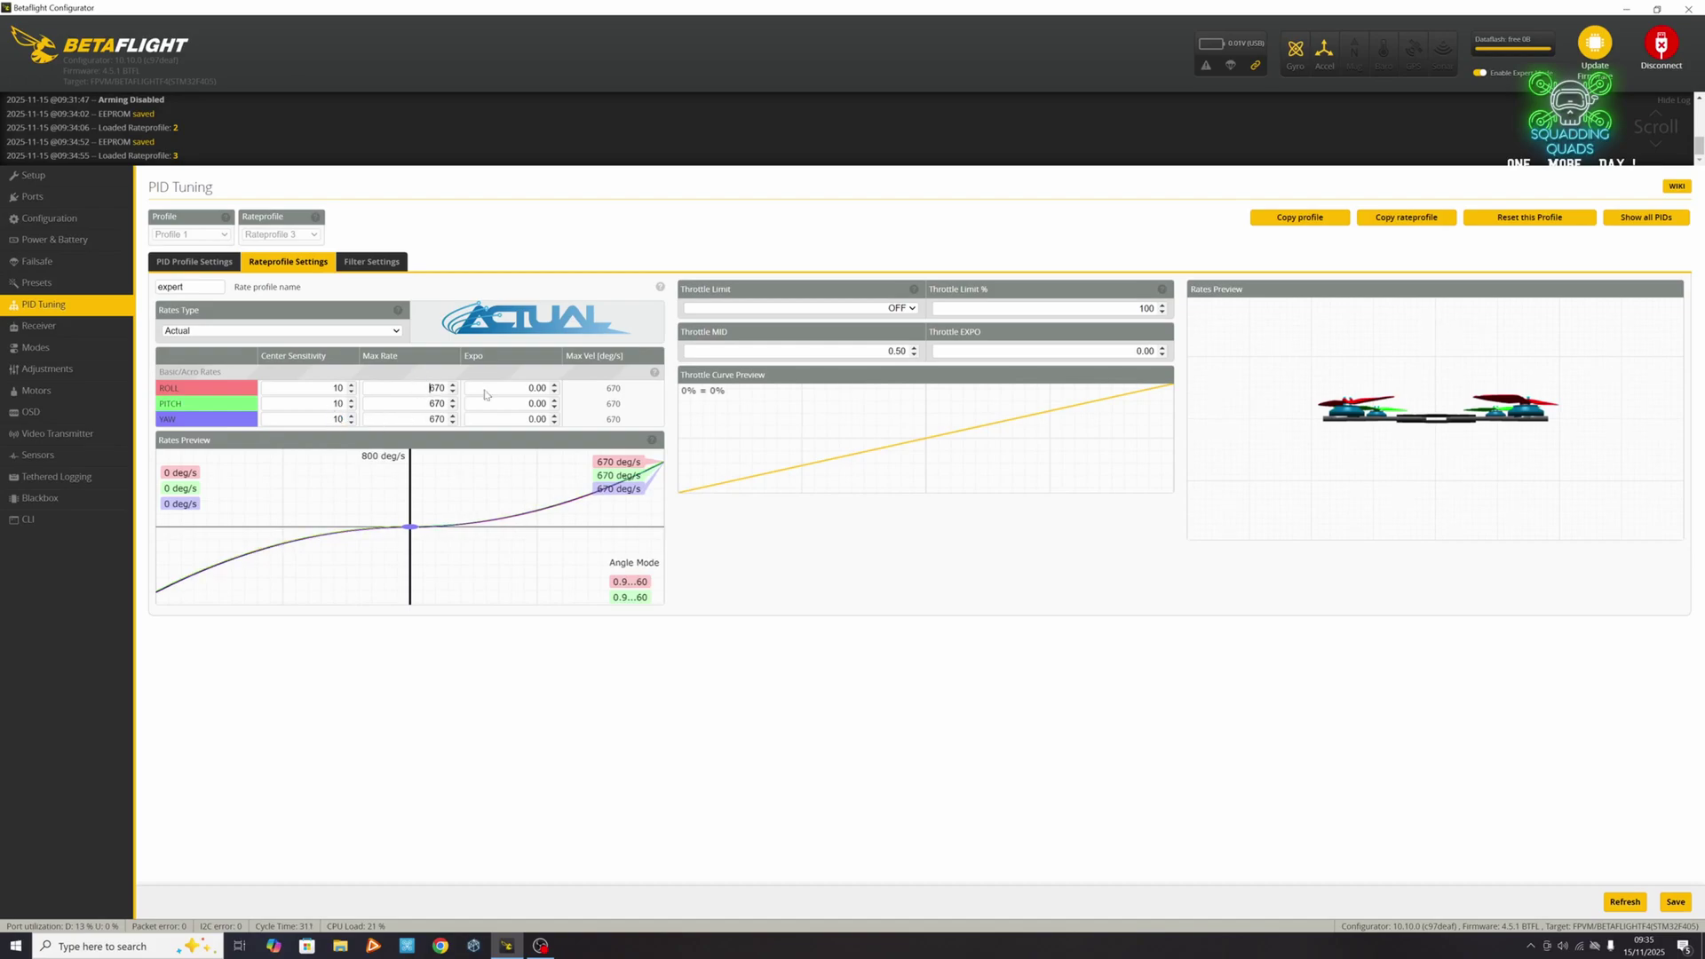
key("ctrl+a")
type("1400")
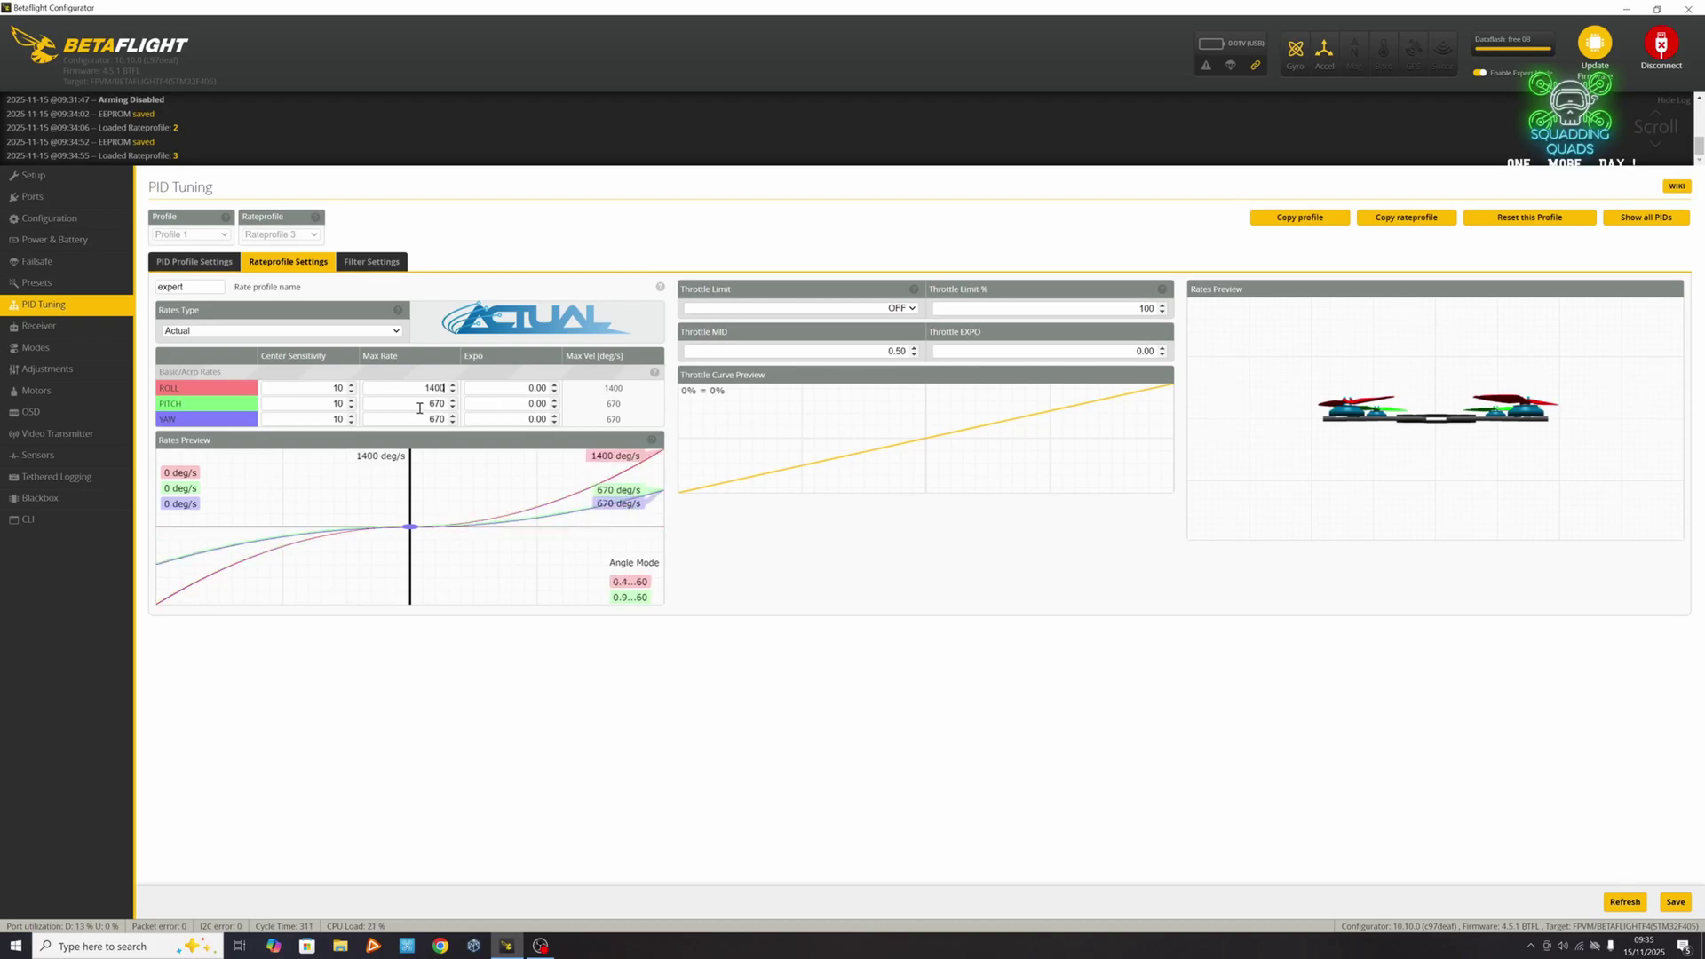
double_click(420, 408)
type("1400")
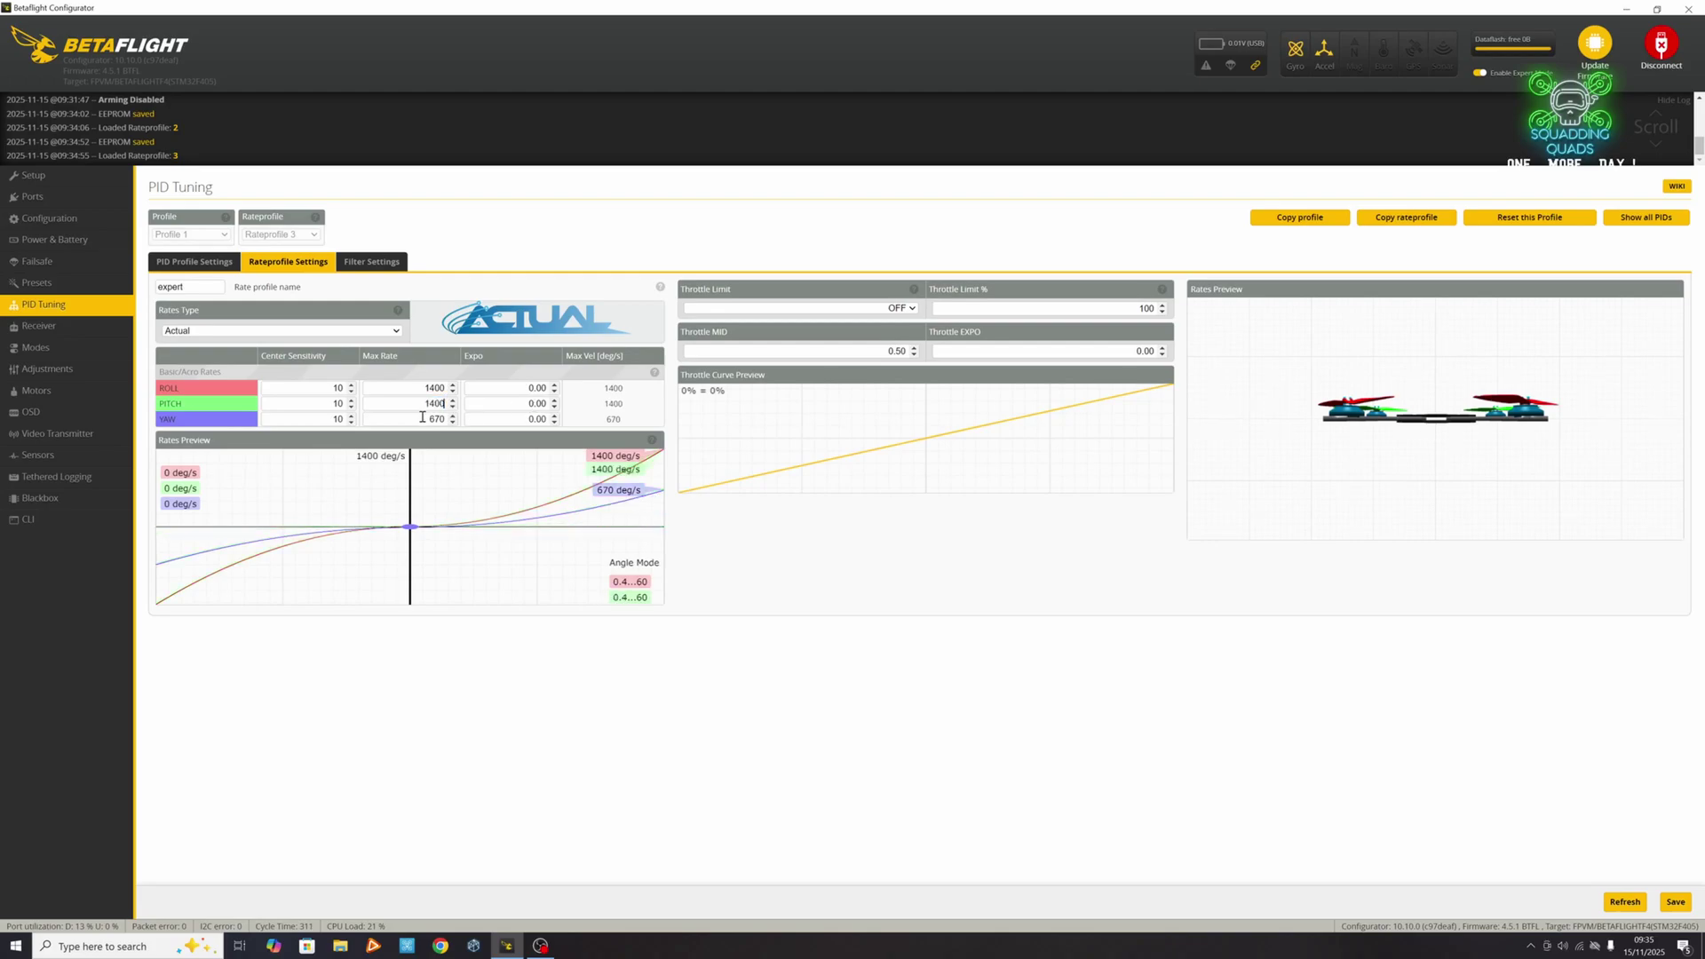
double_click(422, 418)
type("1200")
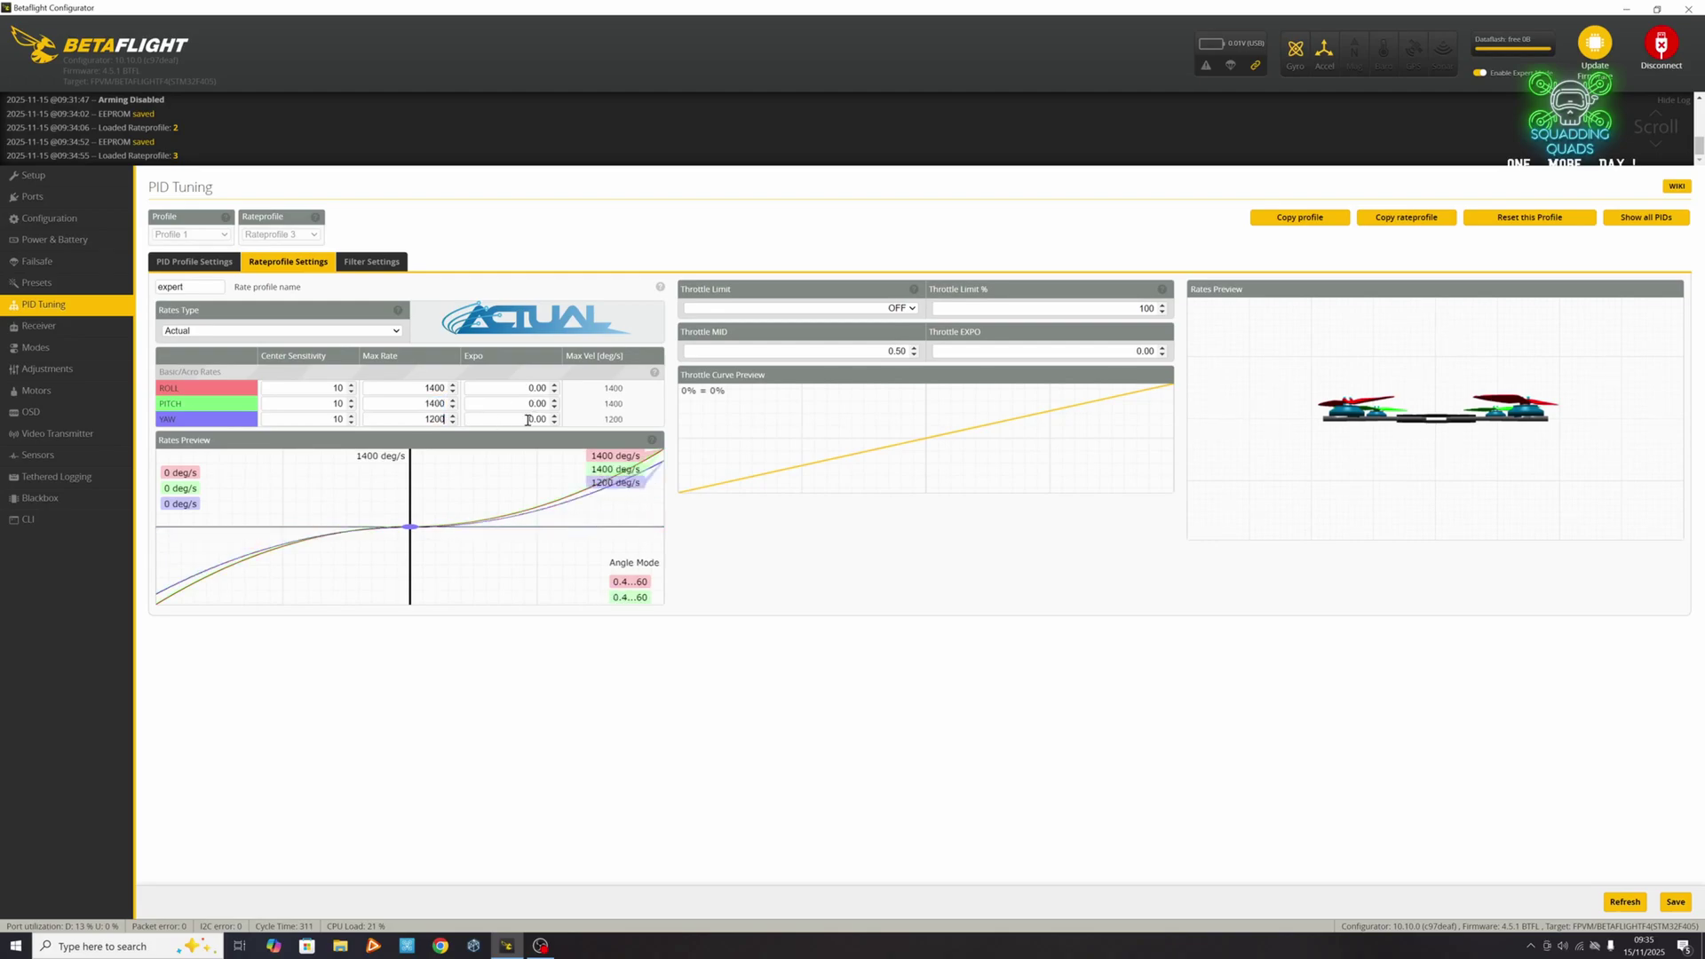
- Set the expert profile's expo to 0.10 for roll, pitch and yaw, and save the settings
left_click_drag(535, 388, 542, 392)
left_click(540, 404)
type("1")
double_click(538, 419)
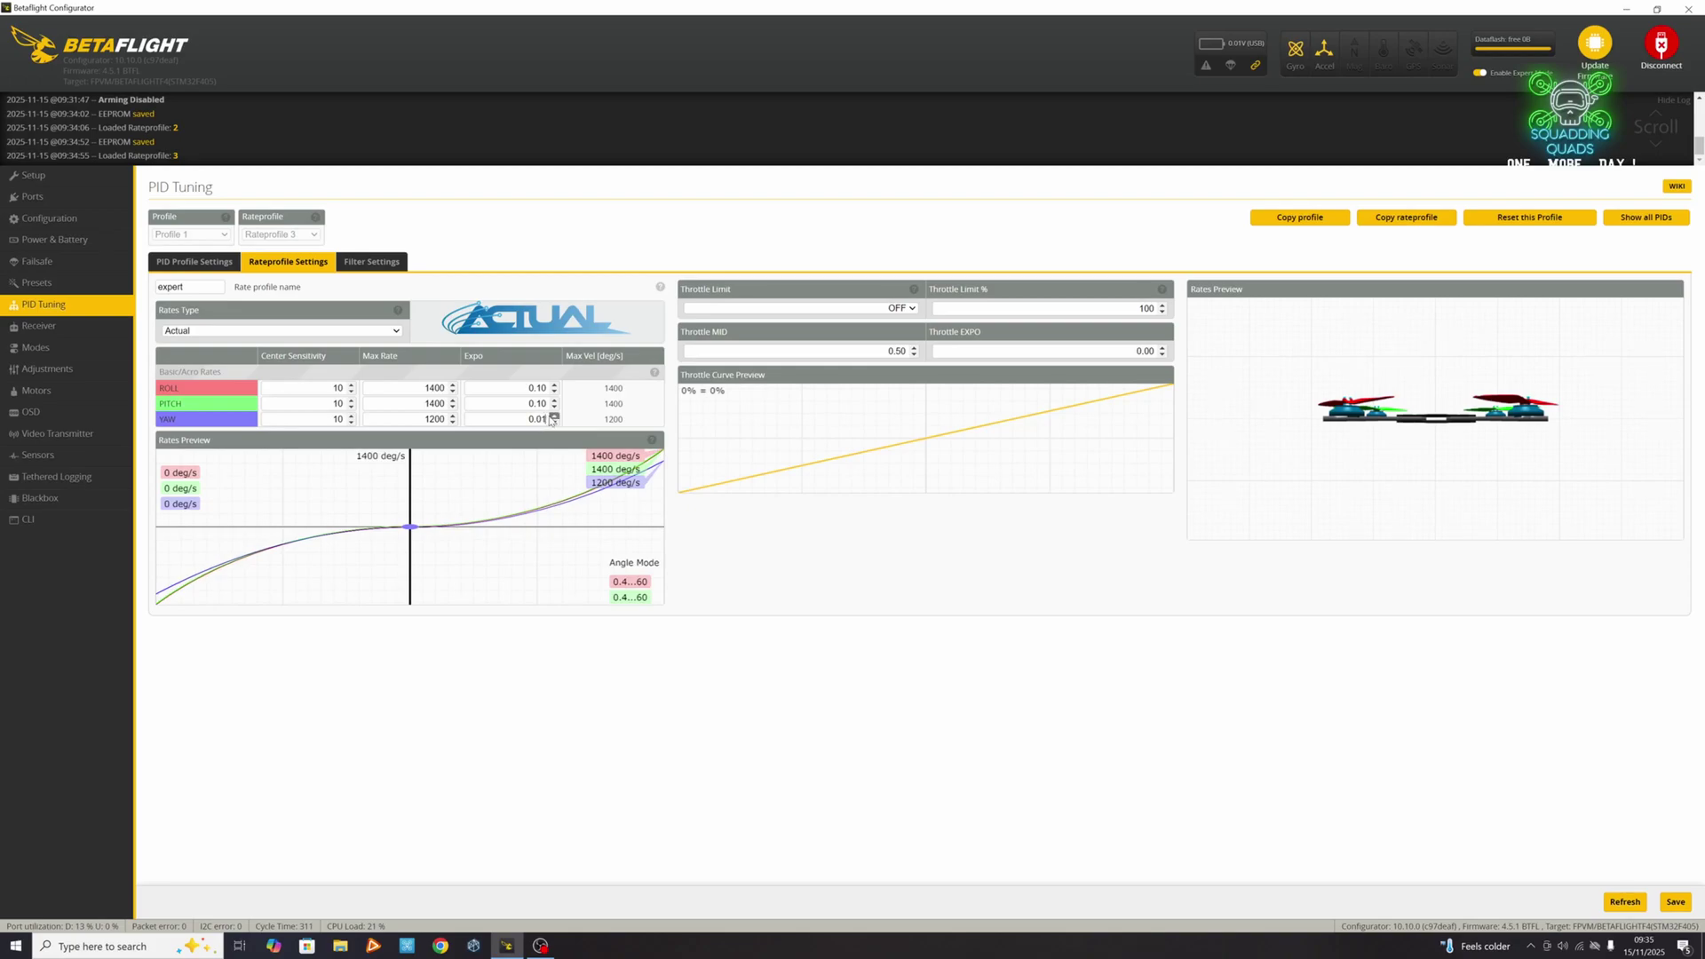
key("Up")
left_click(573, 424)
left_click(1675, 902)
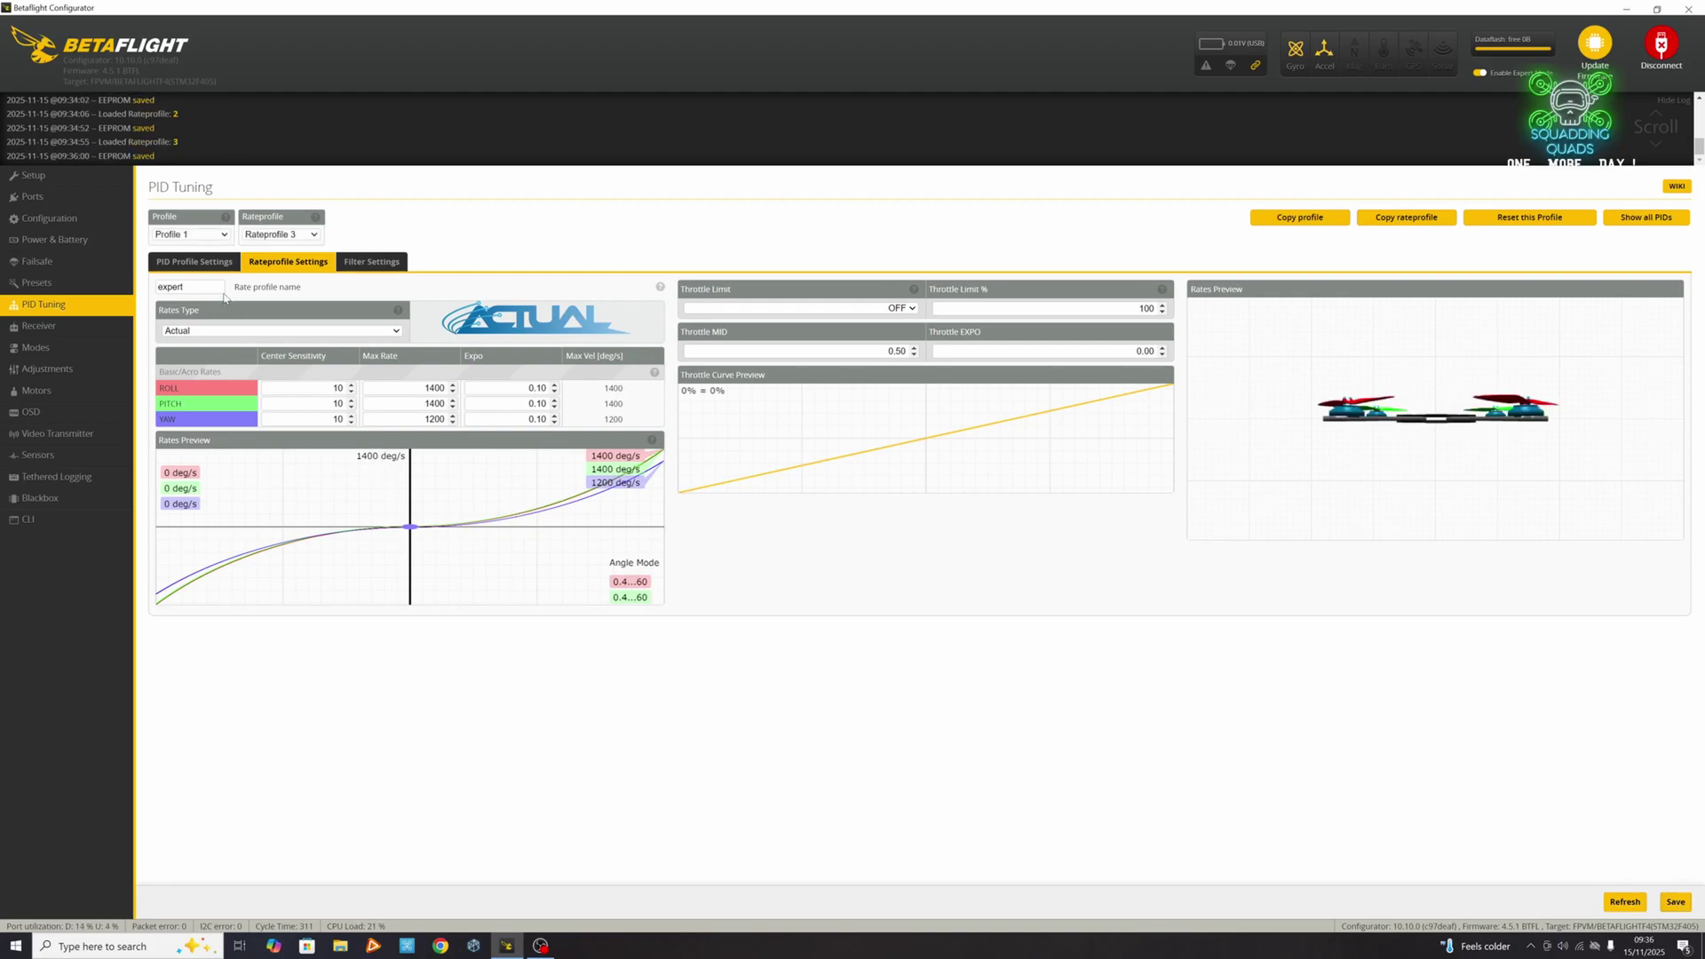
- Switch to Rateprofile 4 and name the rate profile ARGHHHHH
left_click(282, 237)
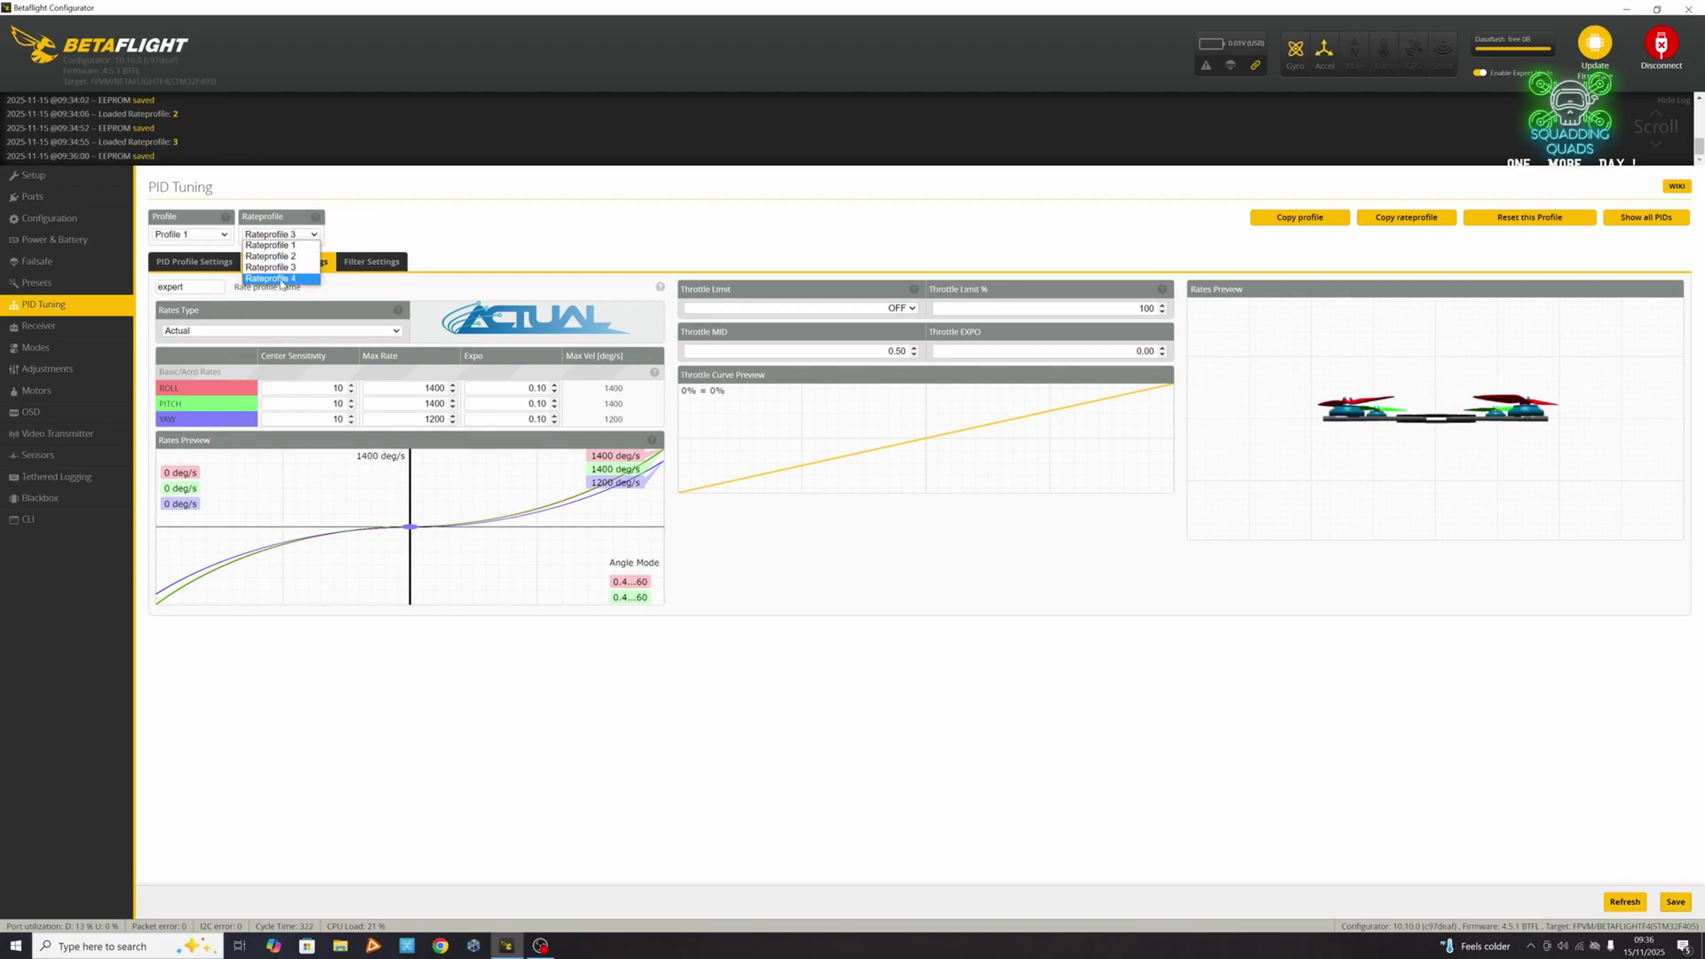
left_click(280, 279)
left_click(210, 288)
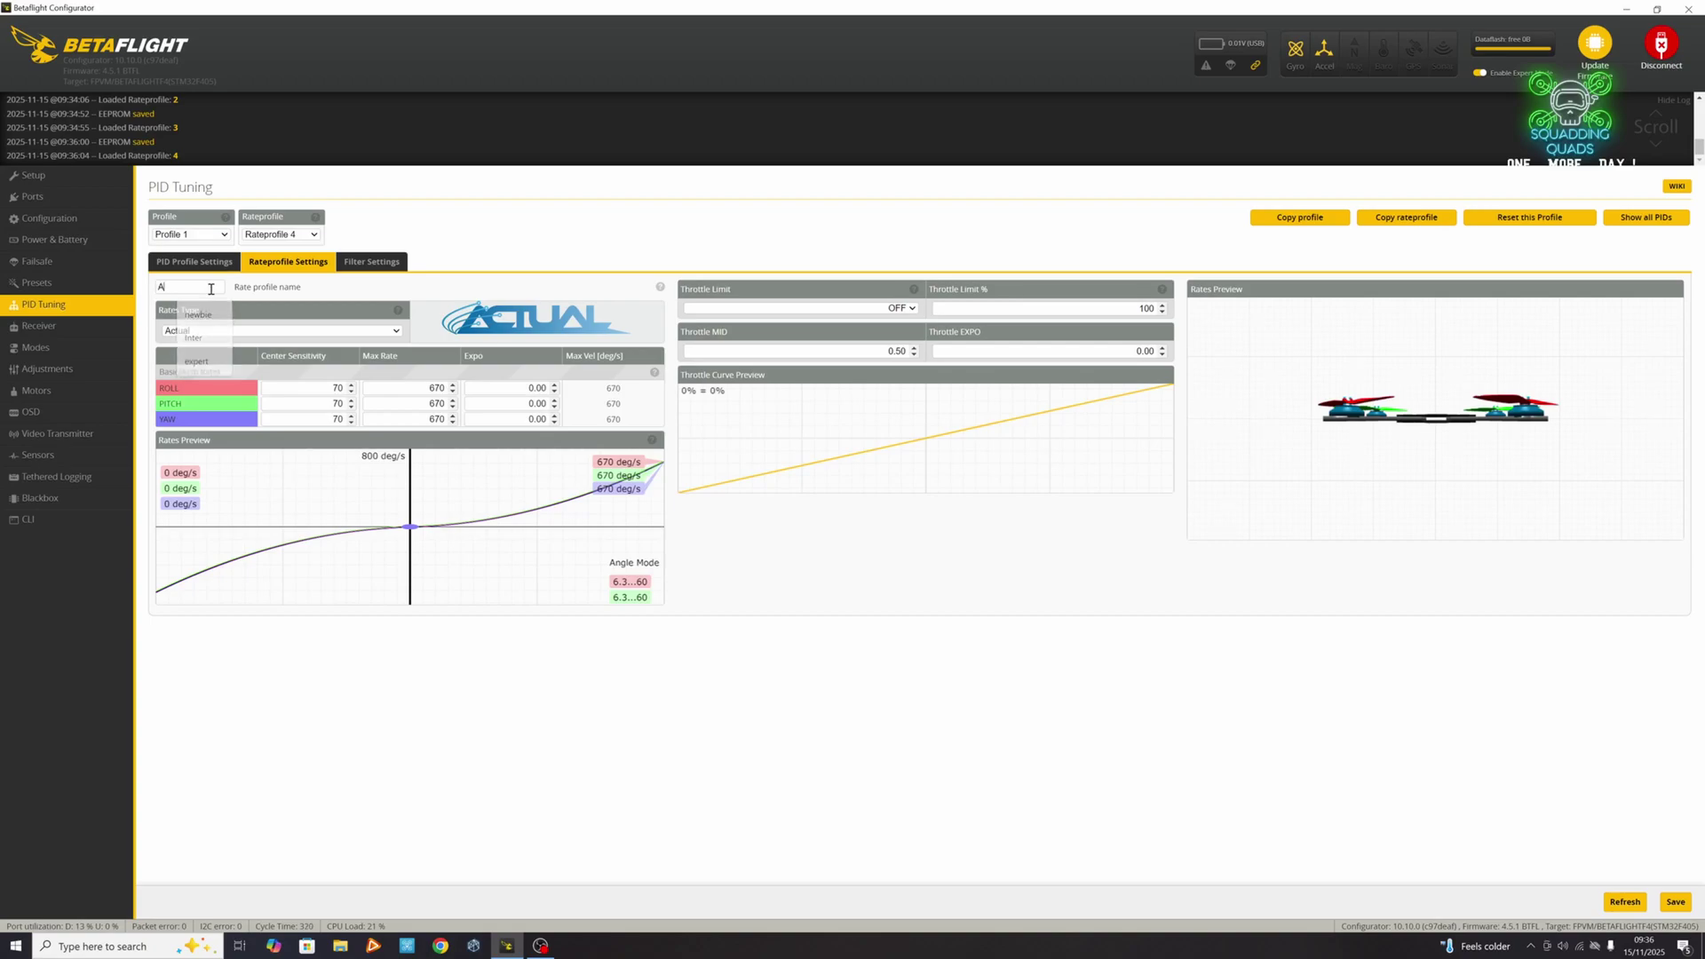
type("RGHHHHH")
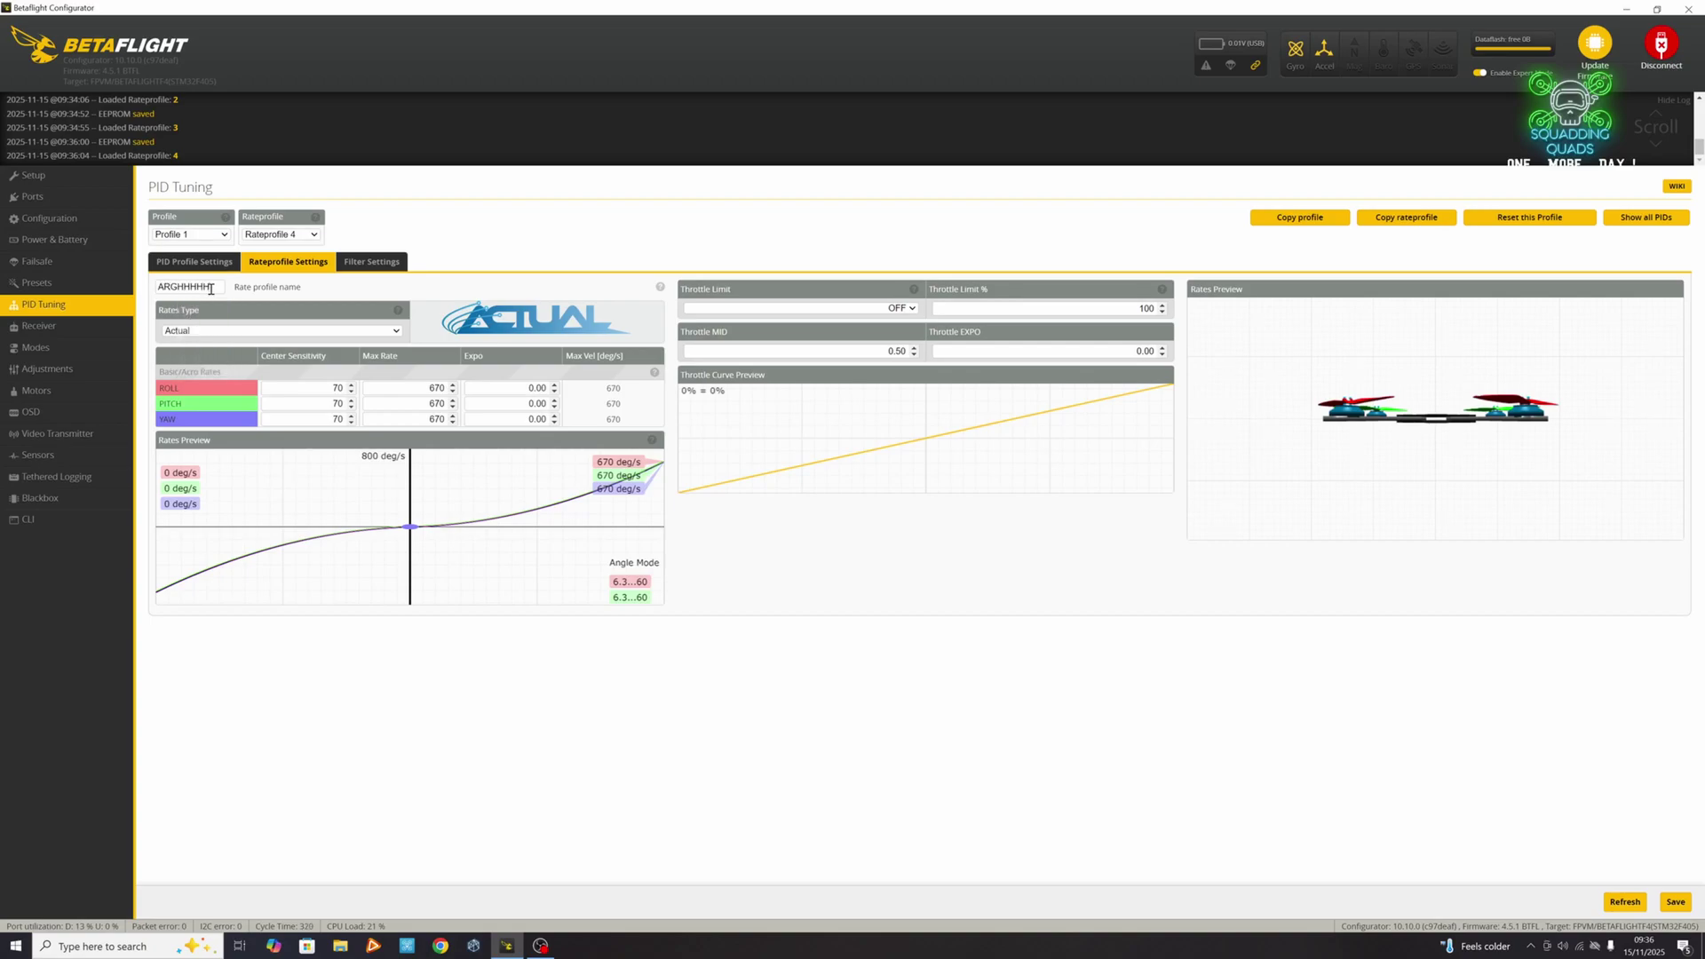
- Set the ARGHHHHH profile's center sensitivity to 10 for roll, pitch and yaw
key("Tab")
key("Tab")
type("10")
double_click(322, 405)
type("10")
key("Tab")
type("10")
- Set the ARGHHHHH profile's max rate to 2000 for roll, pitch and yaw, and save the settings
double_click(426, 388)
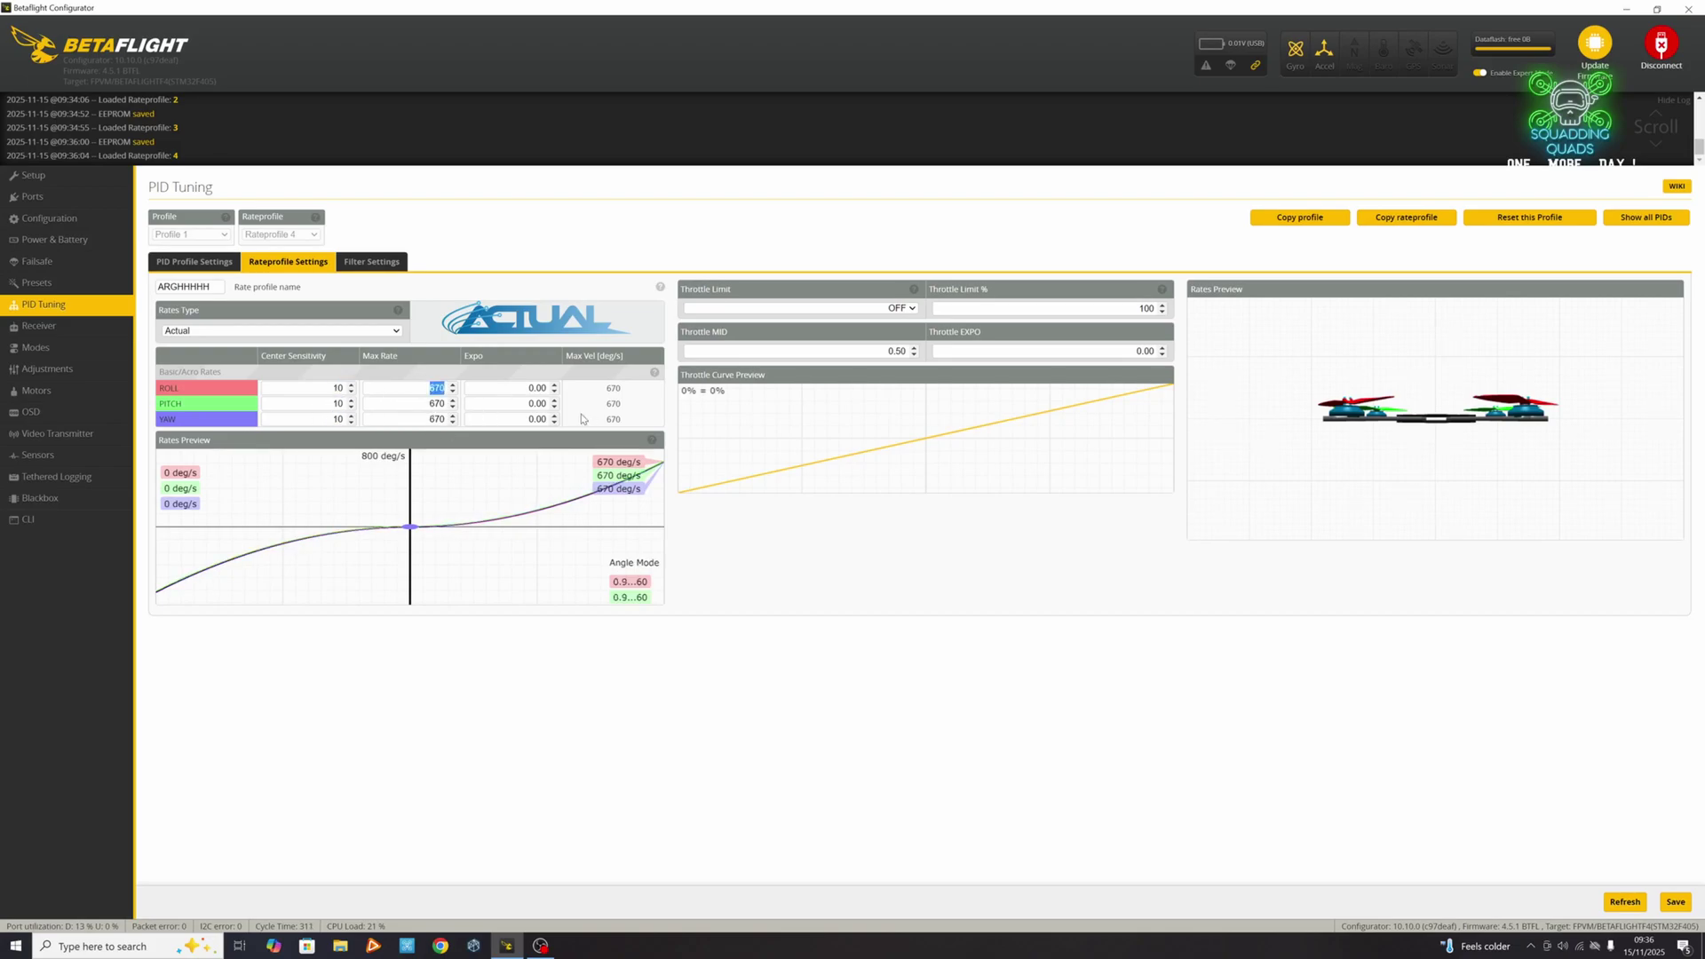
type("10000")
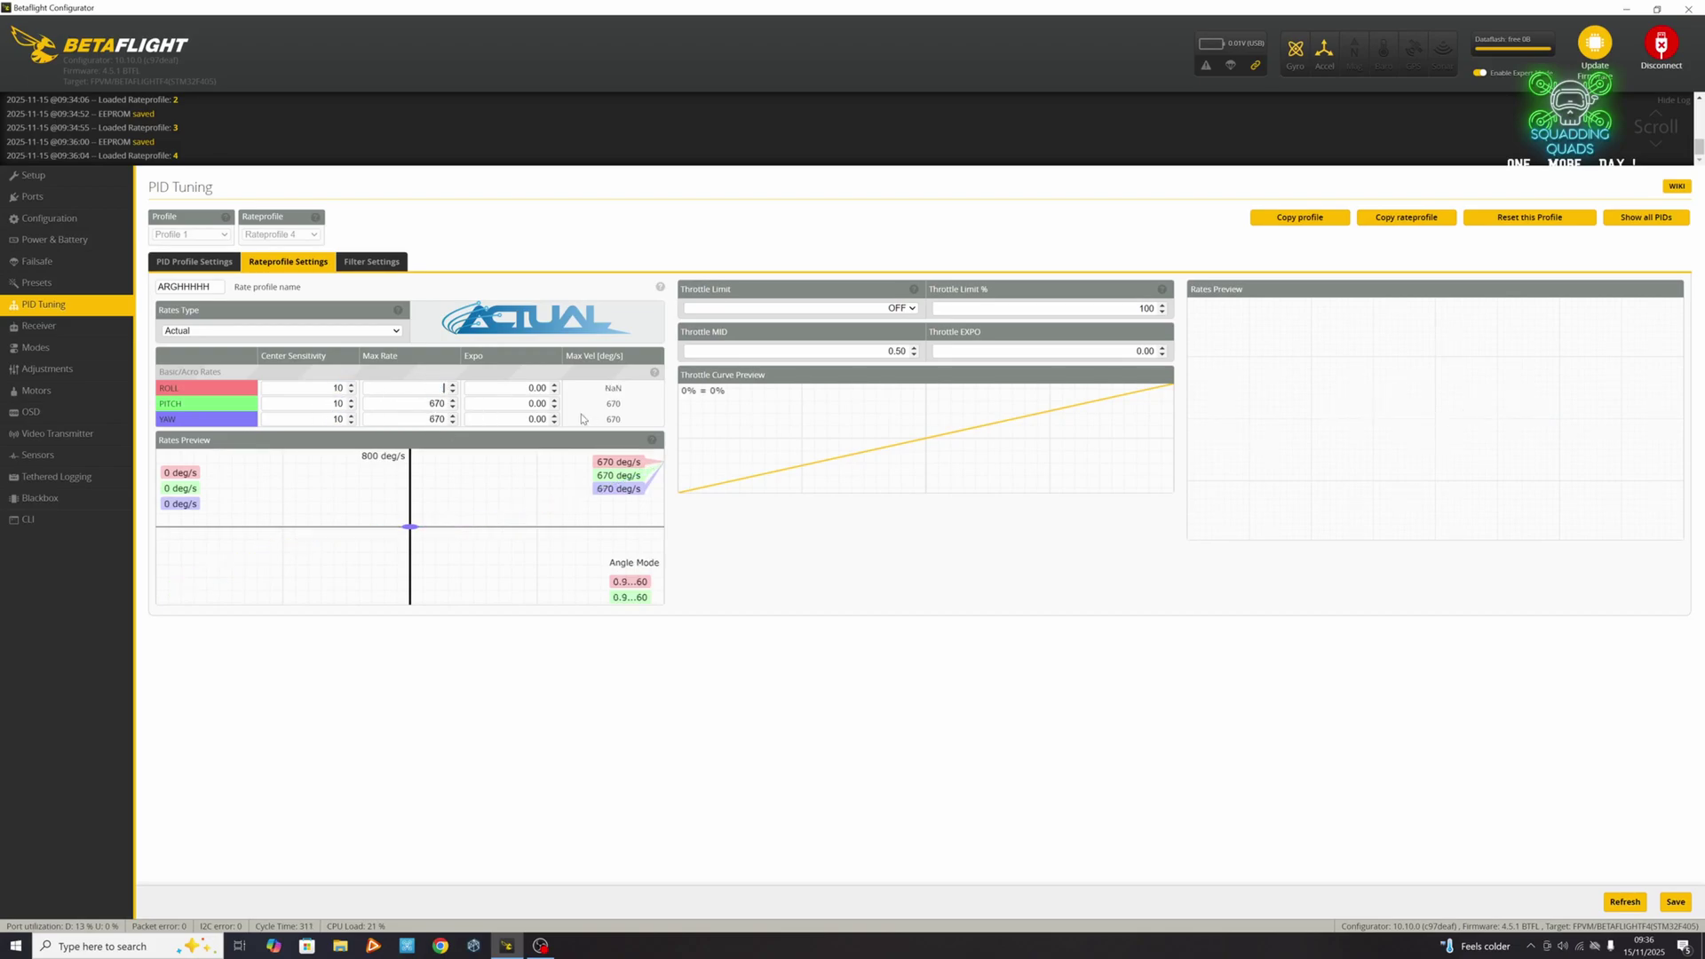
double_click(427, 423)
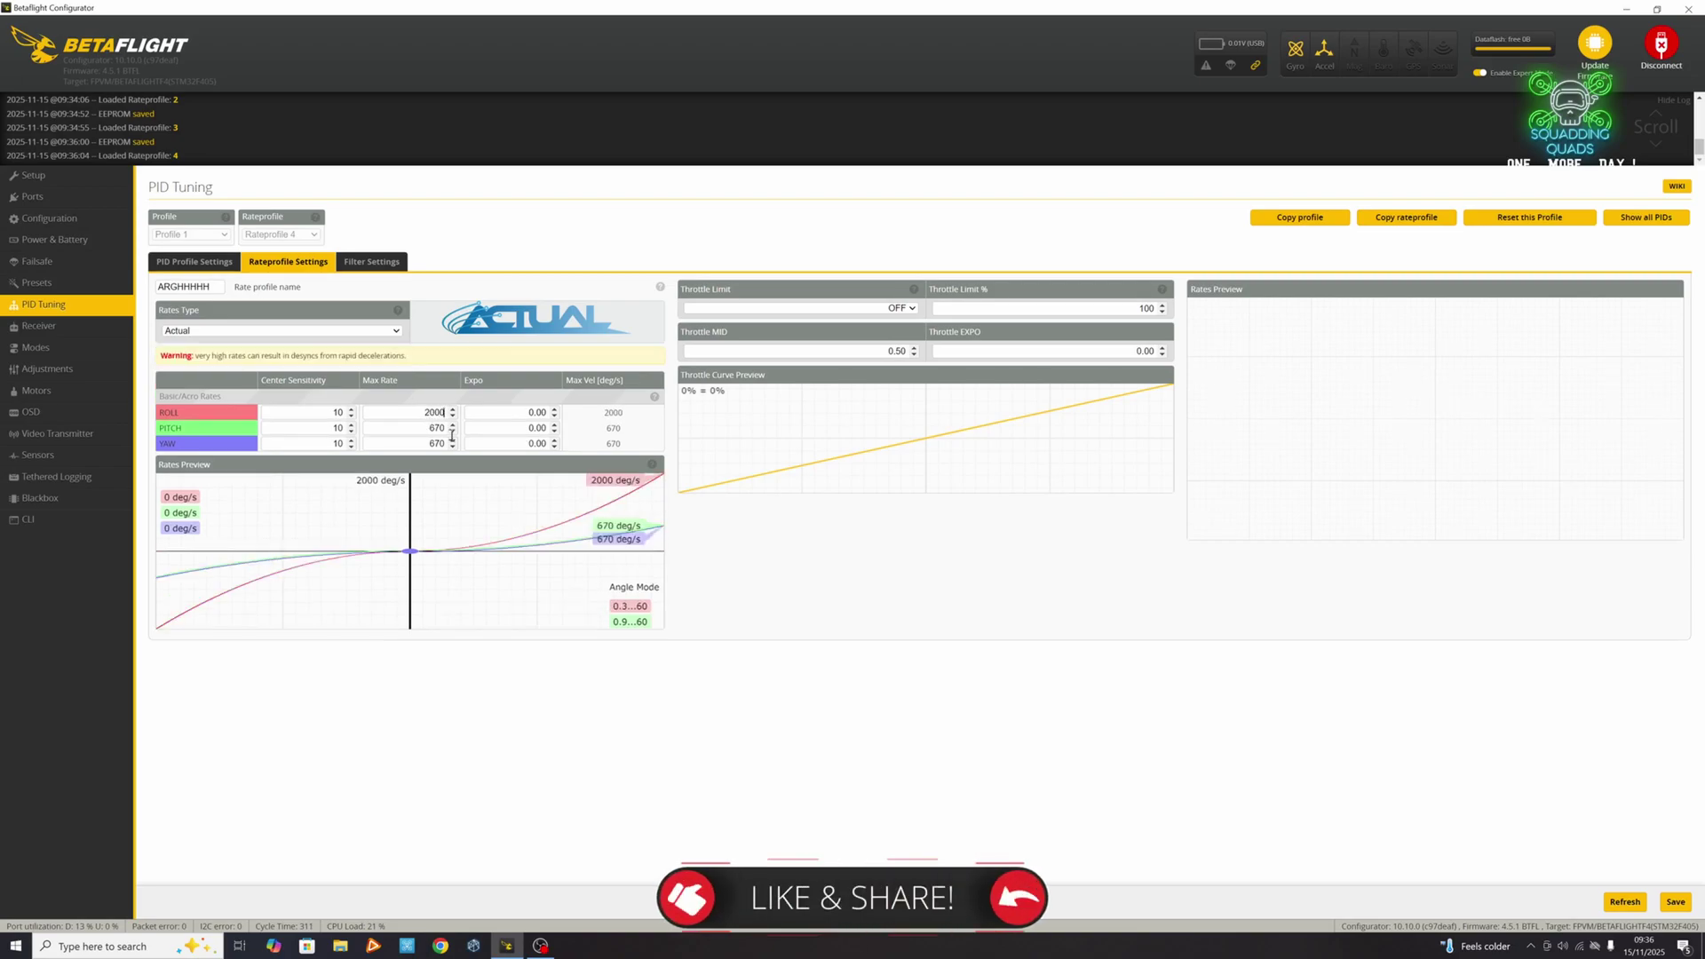
type("2000")
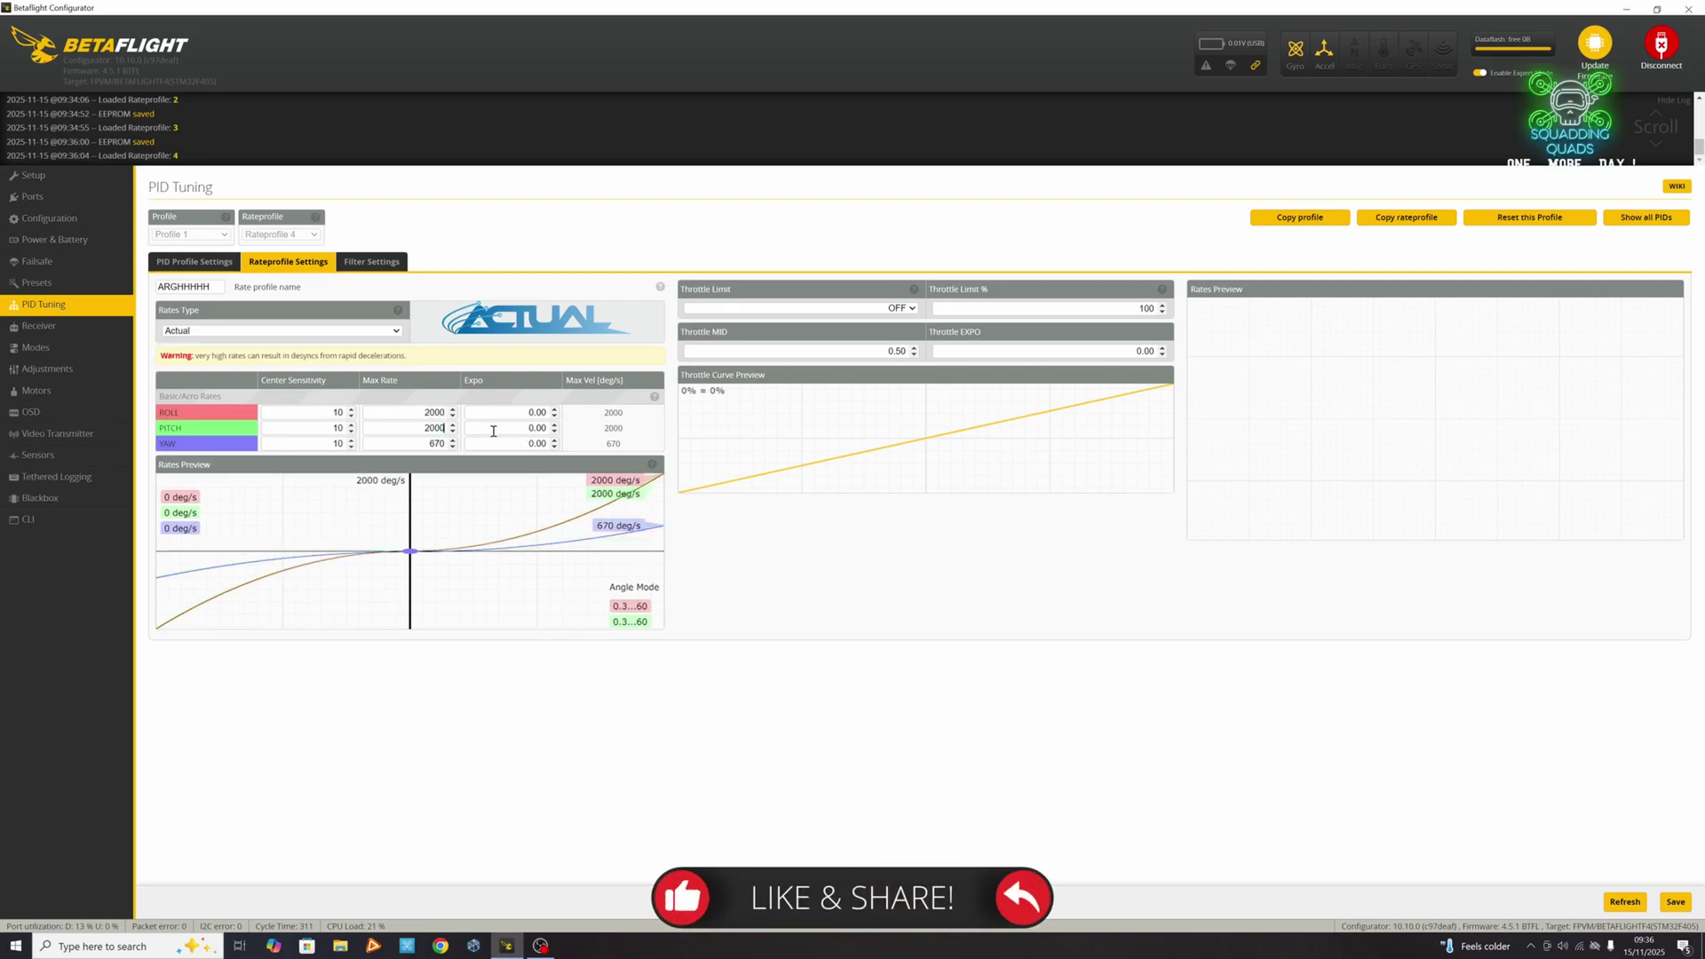
double_click(434, 443)
type("2000")
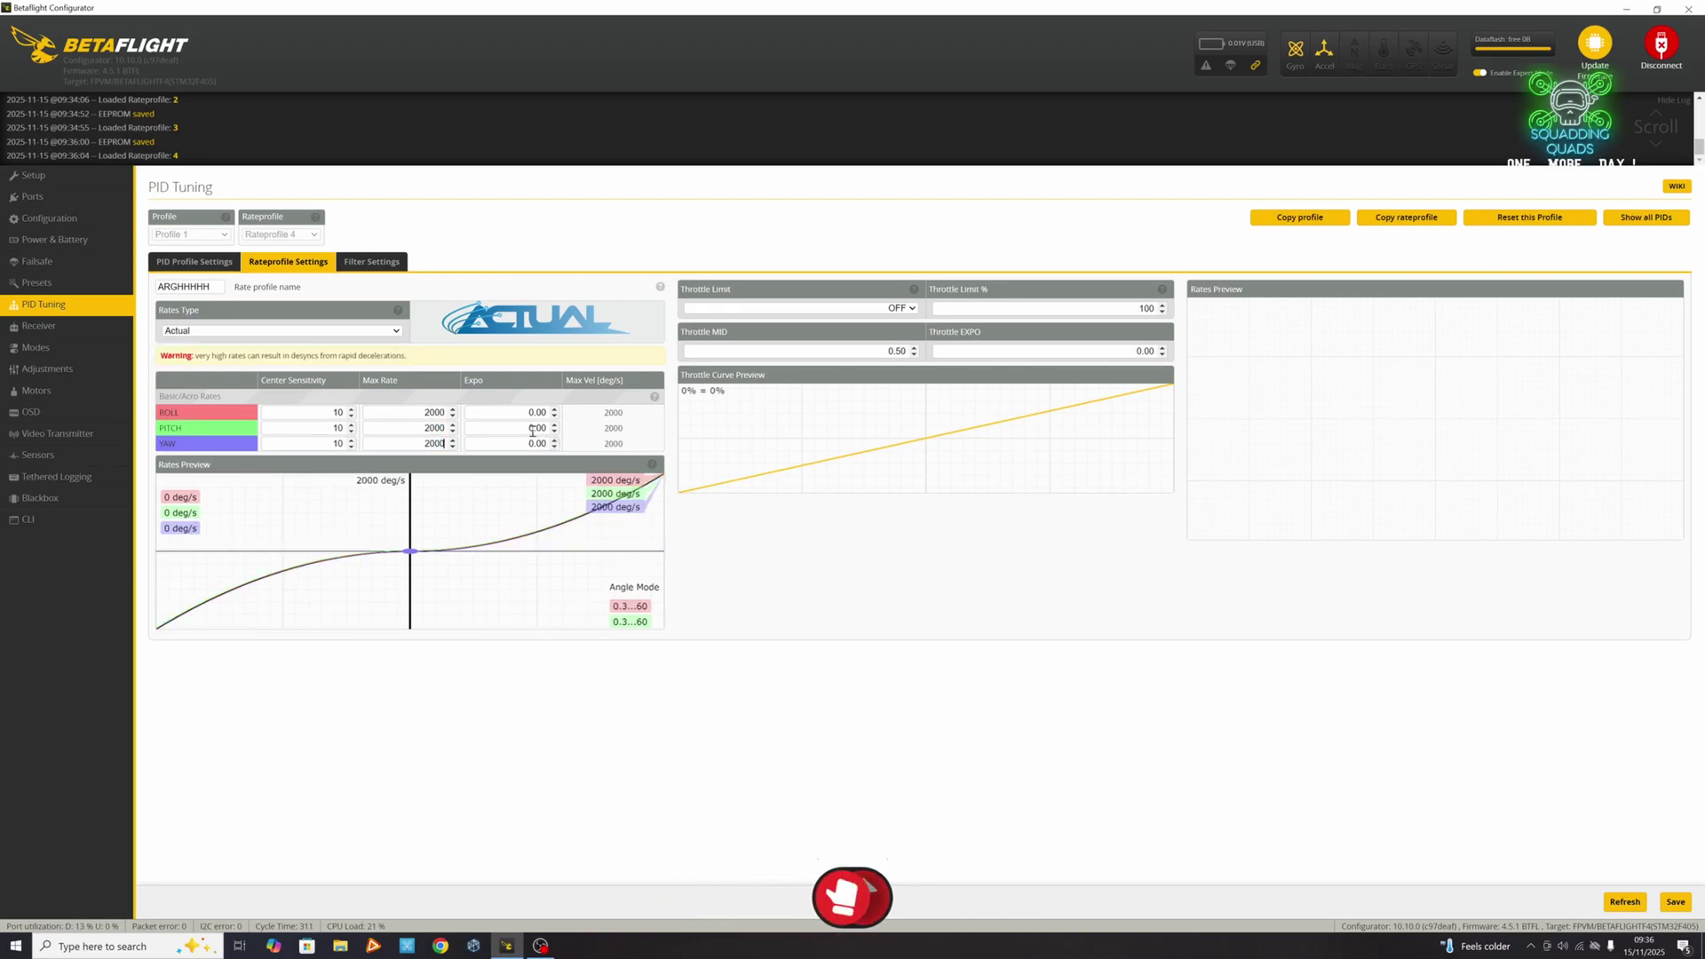
left_click(1676, 902)
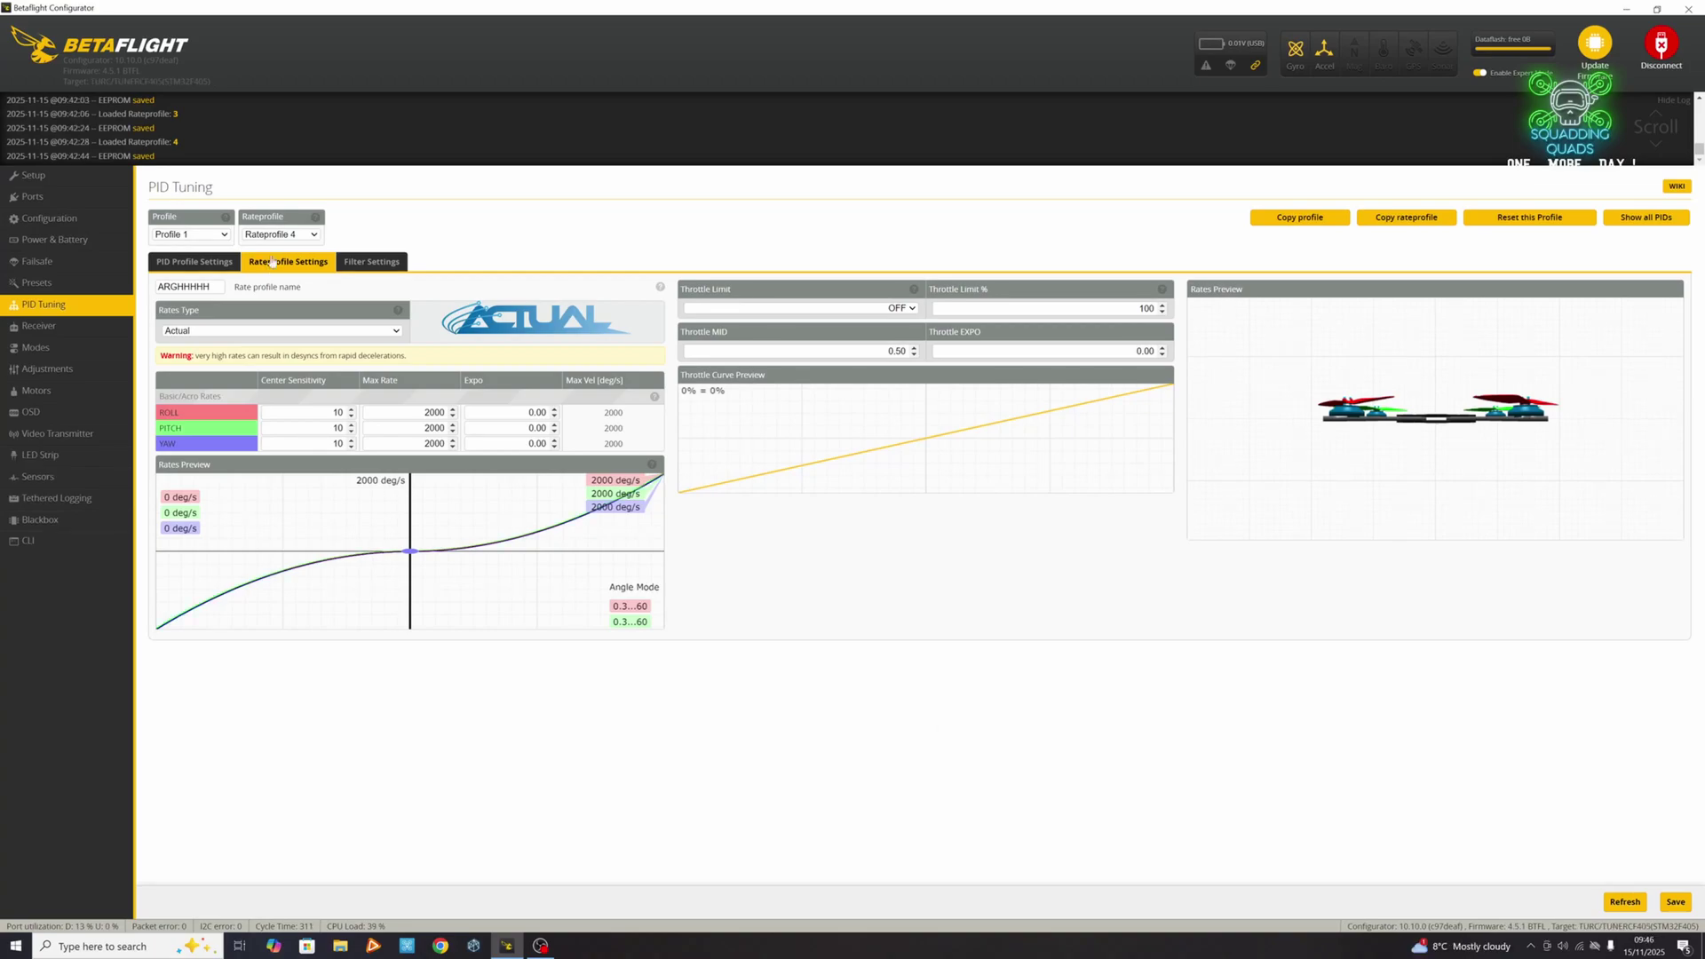
- Review the saved rates in Rateprofiles 1, 2 and 3, and return to Rateprofile 1
left_click(298, 332)
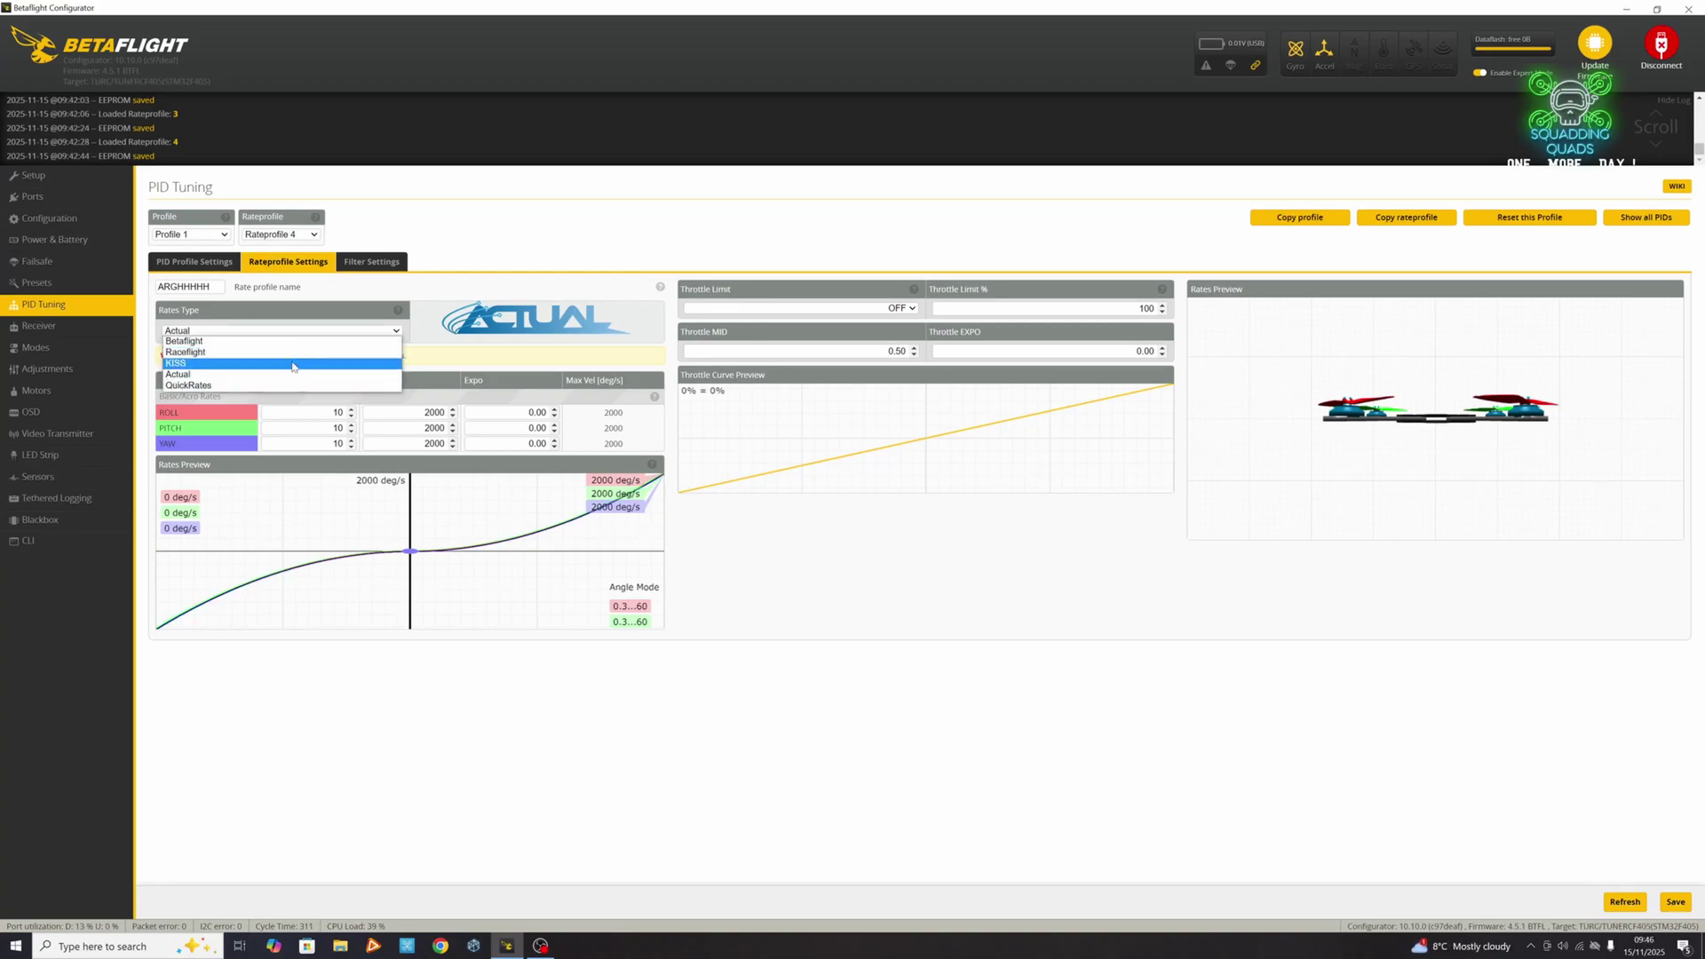
left_click(297, 271)
left_click(299, 236)
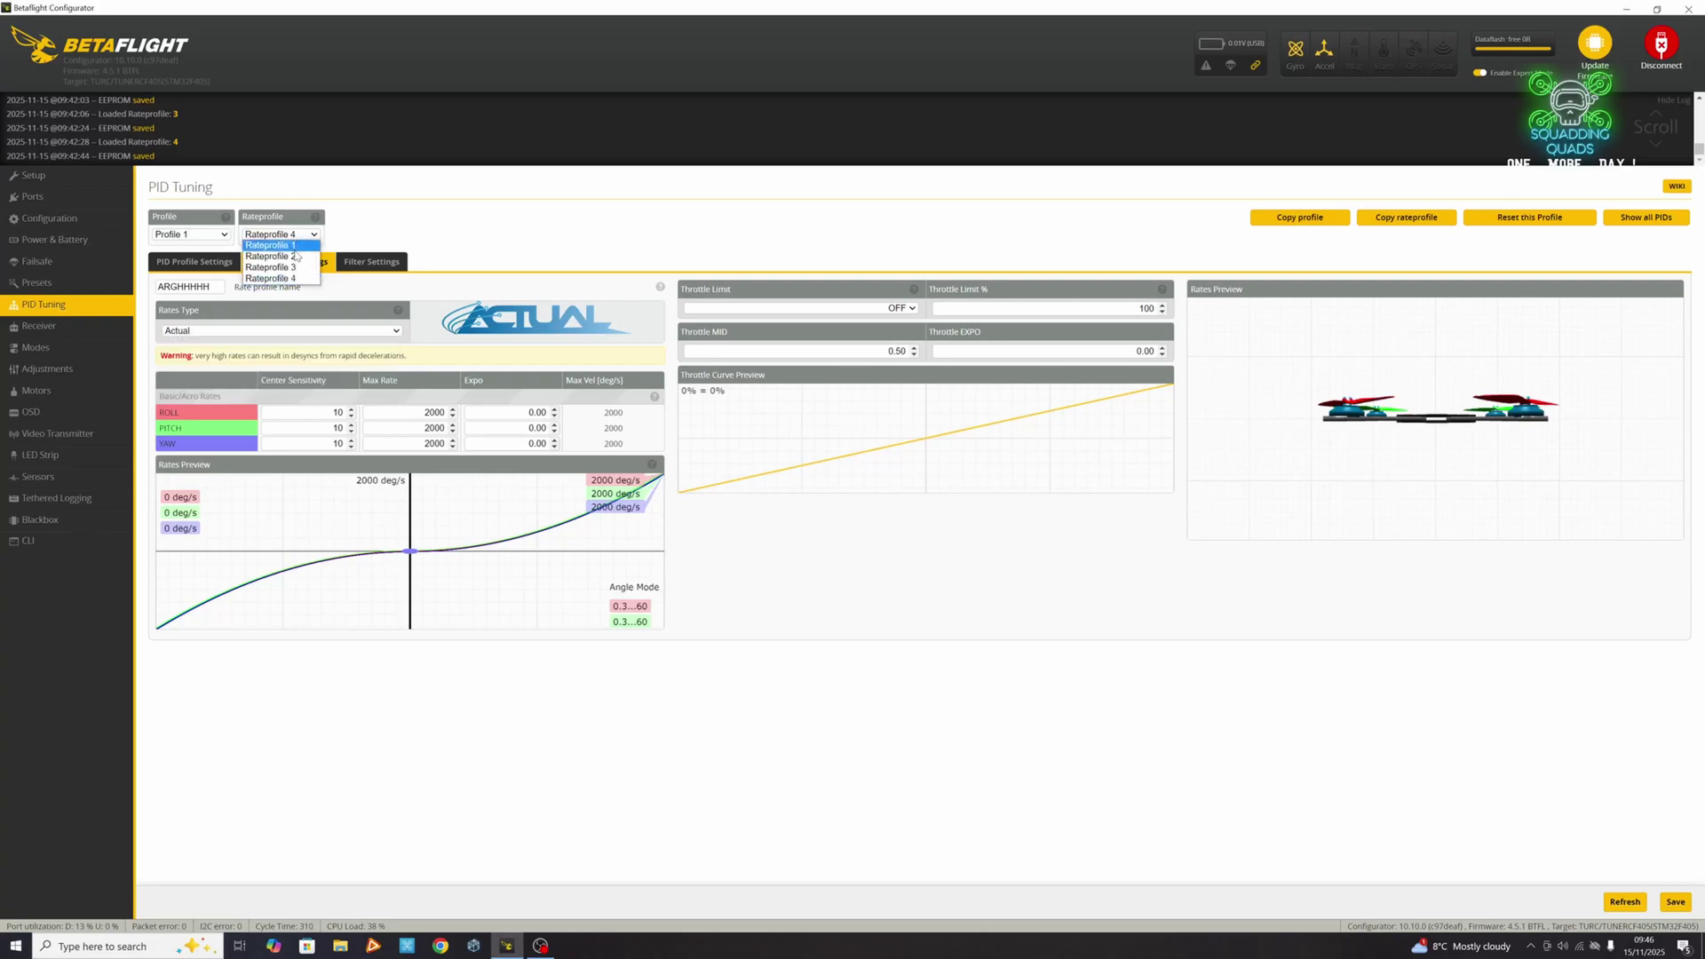
left_click(292, 246)
left_click(292, 237)
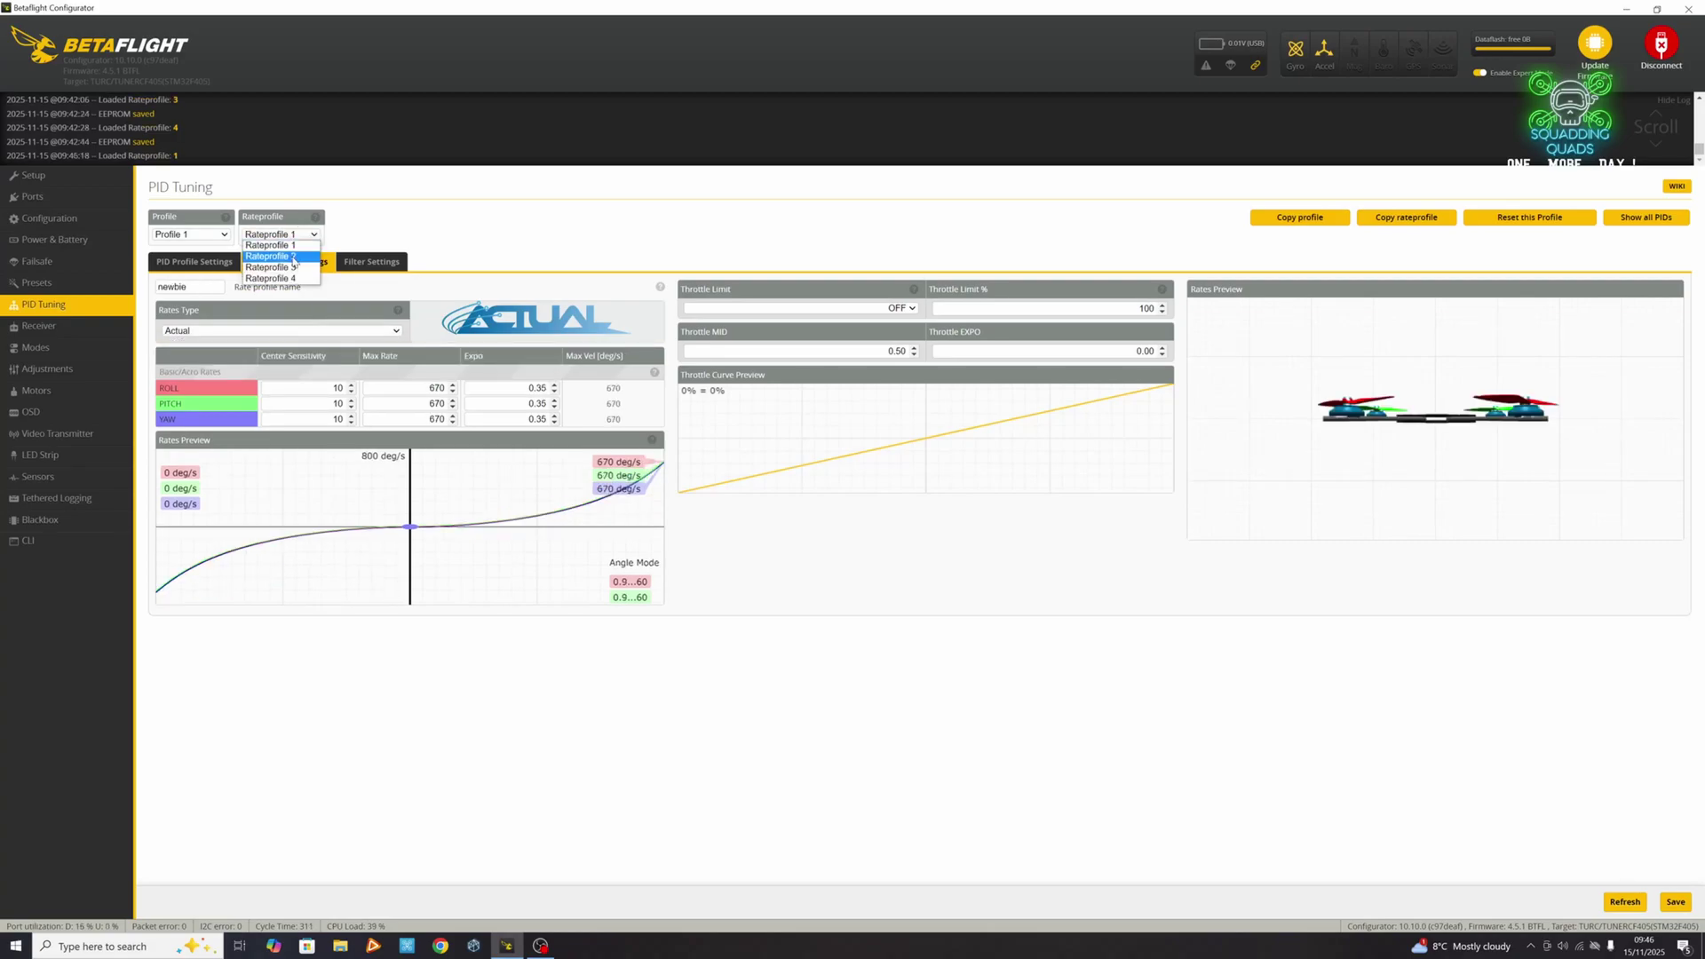
left_click(294, 255)
left_click(290, 237)
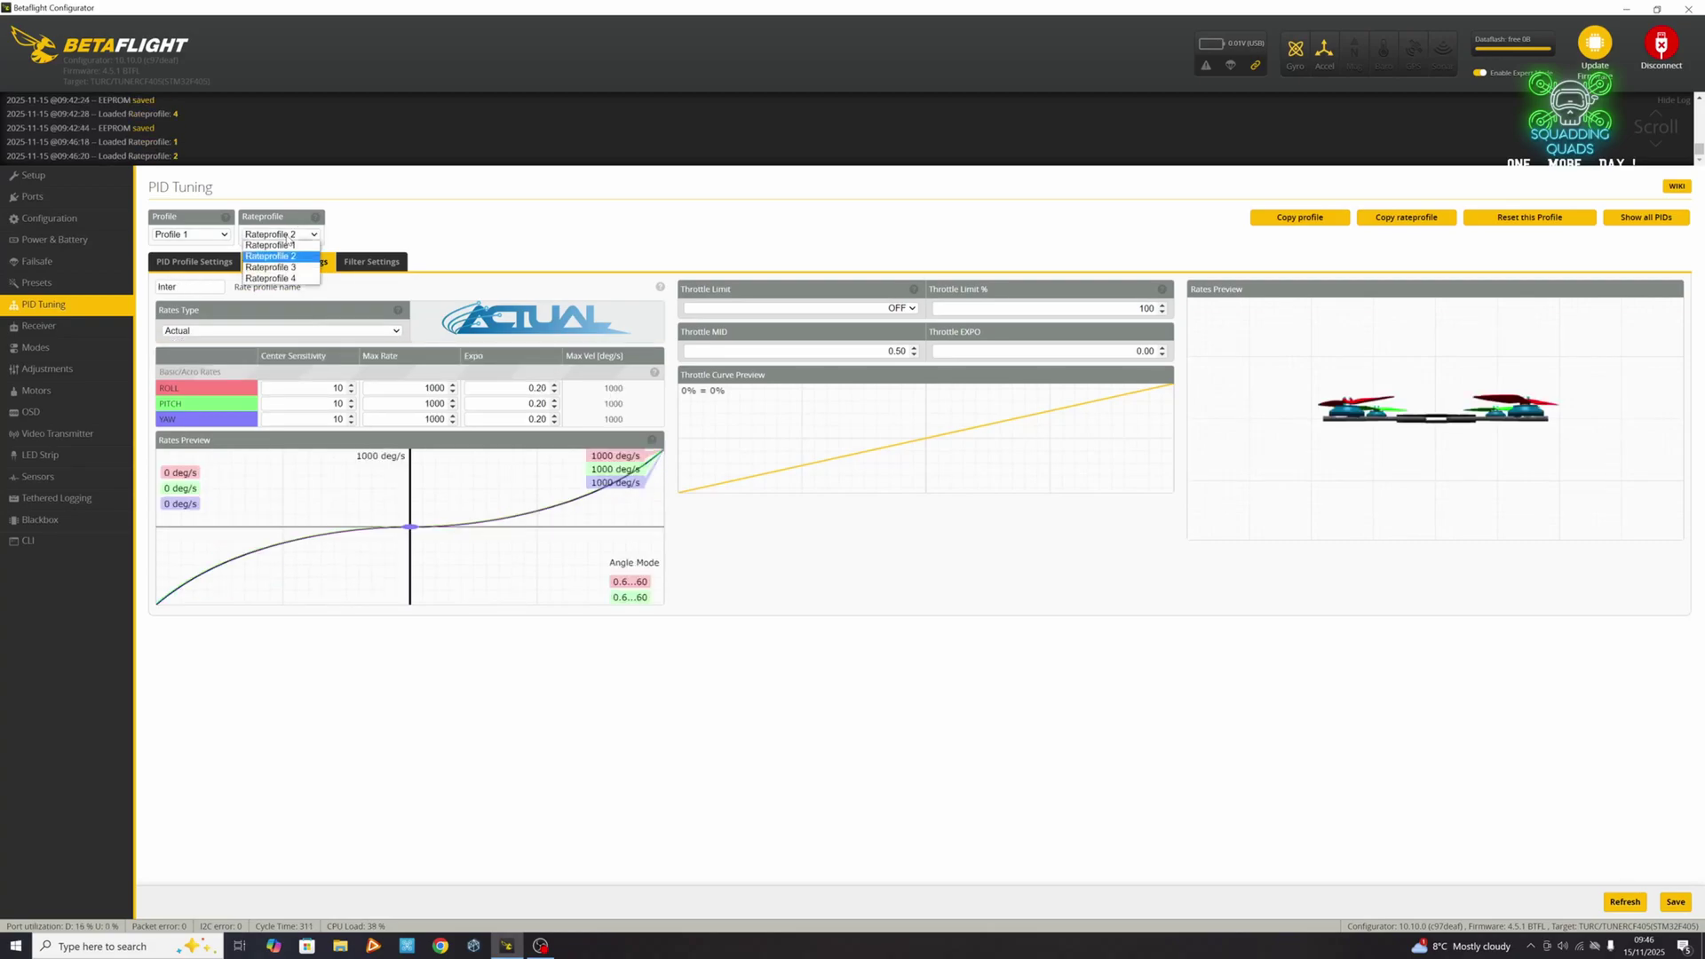
left_click(293, 269)
left_click(291, 238)
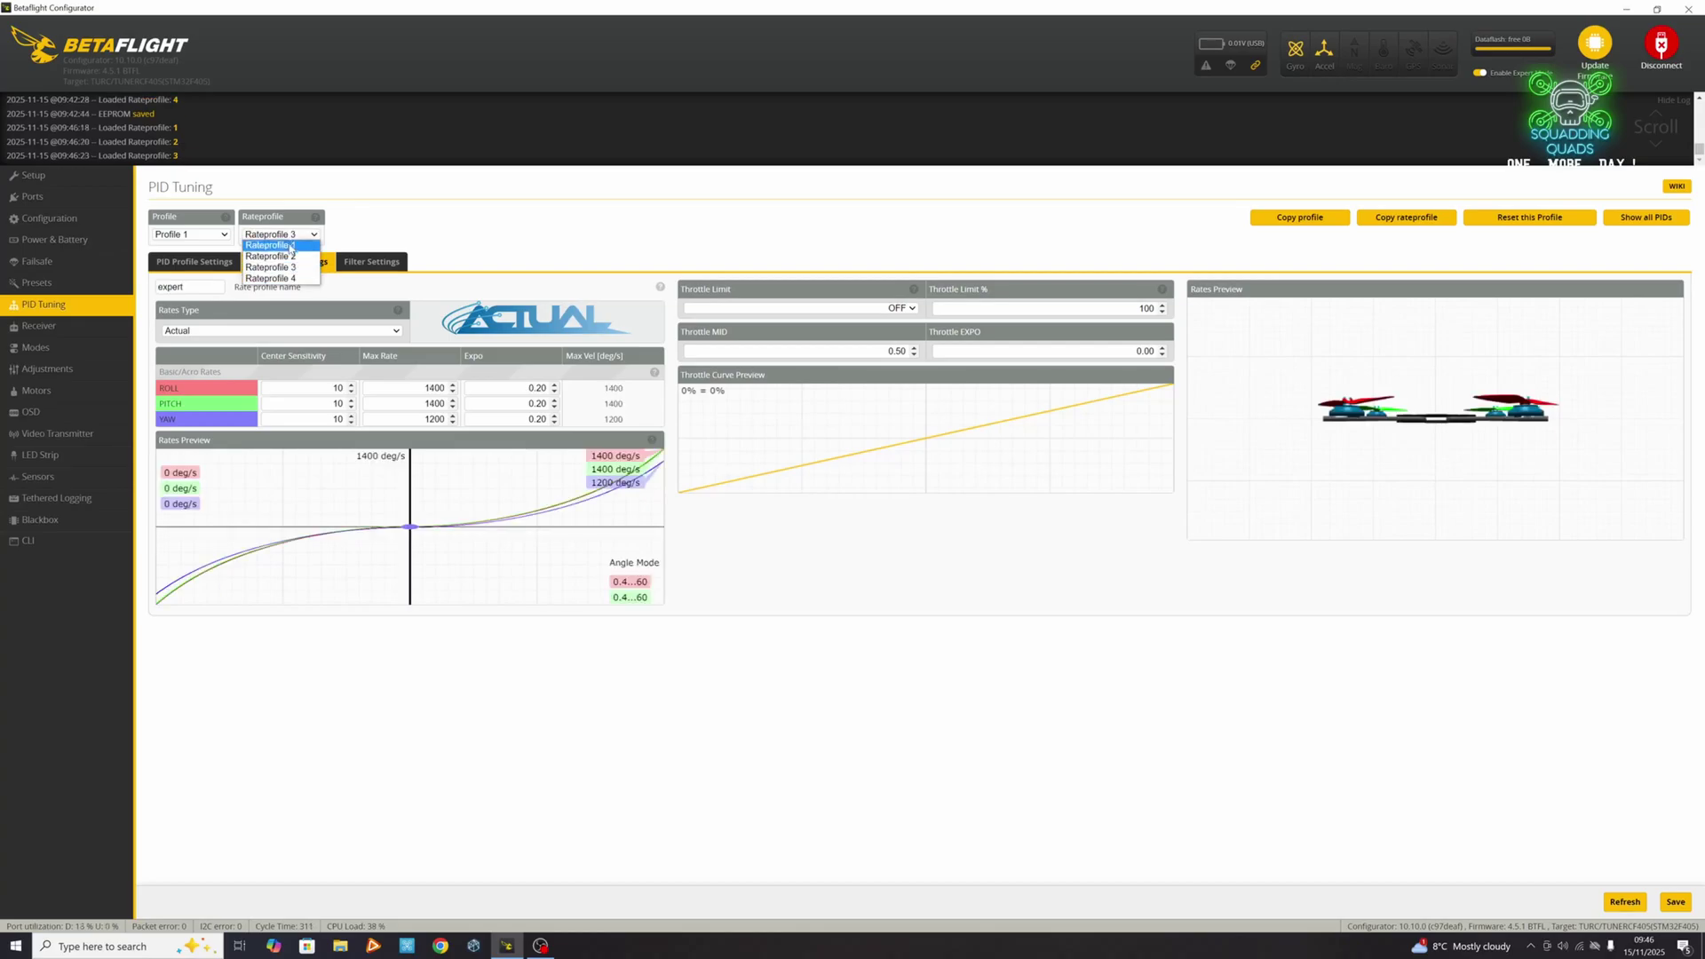
left_click(292, 246)
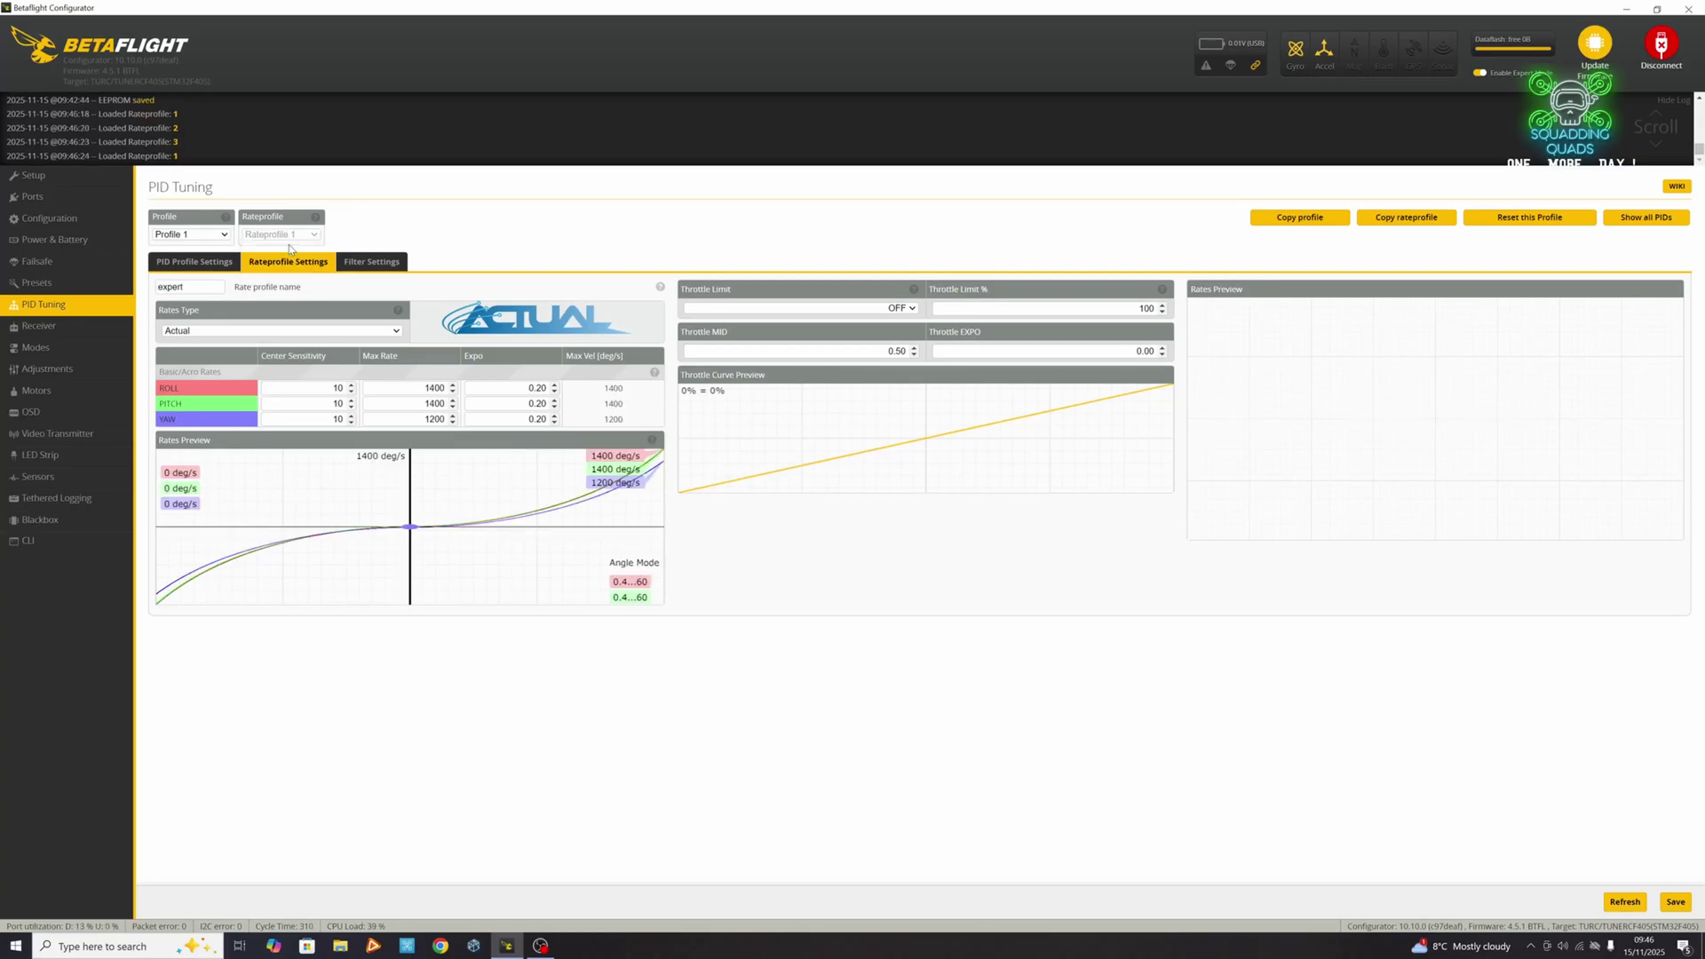
- Add the rate profile name element to OSD Profile 1, place it just above the LOW VOLTAGE warning, and save
left_click(54, 417)
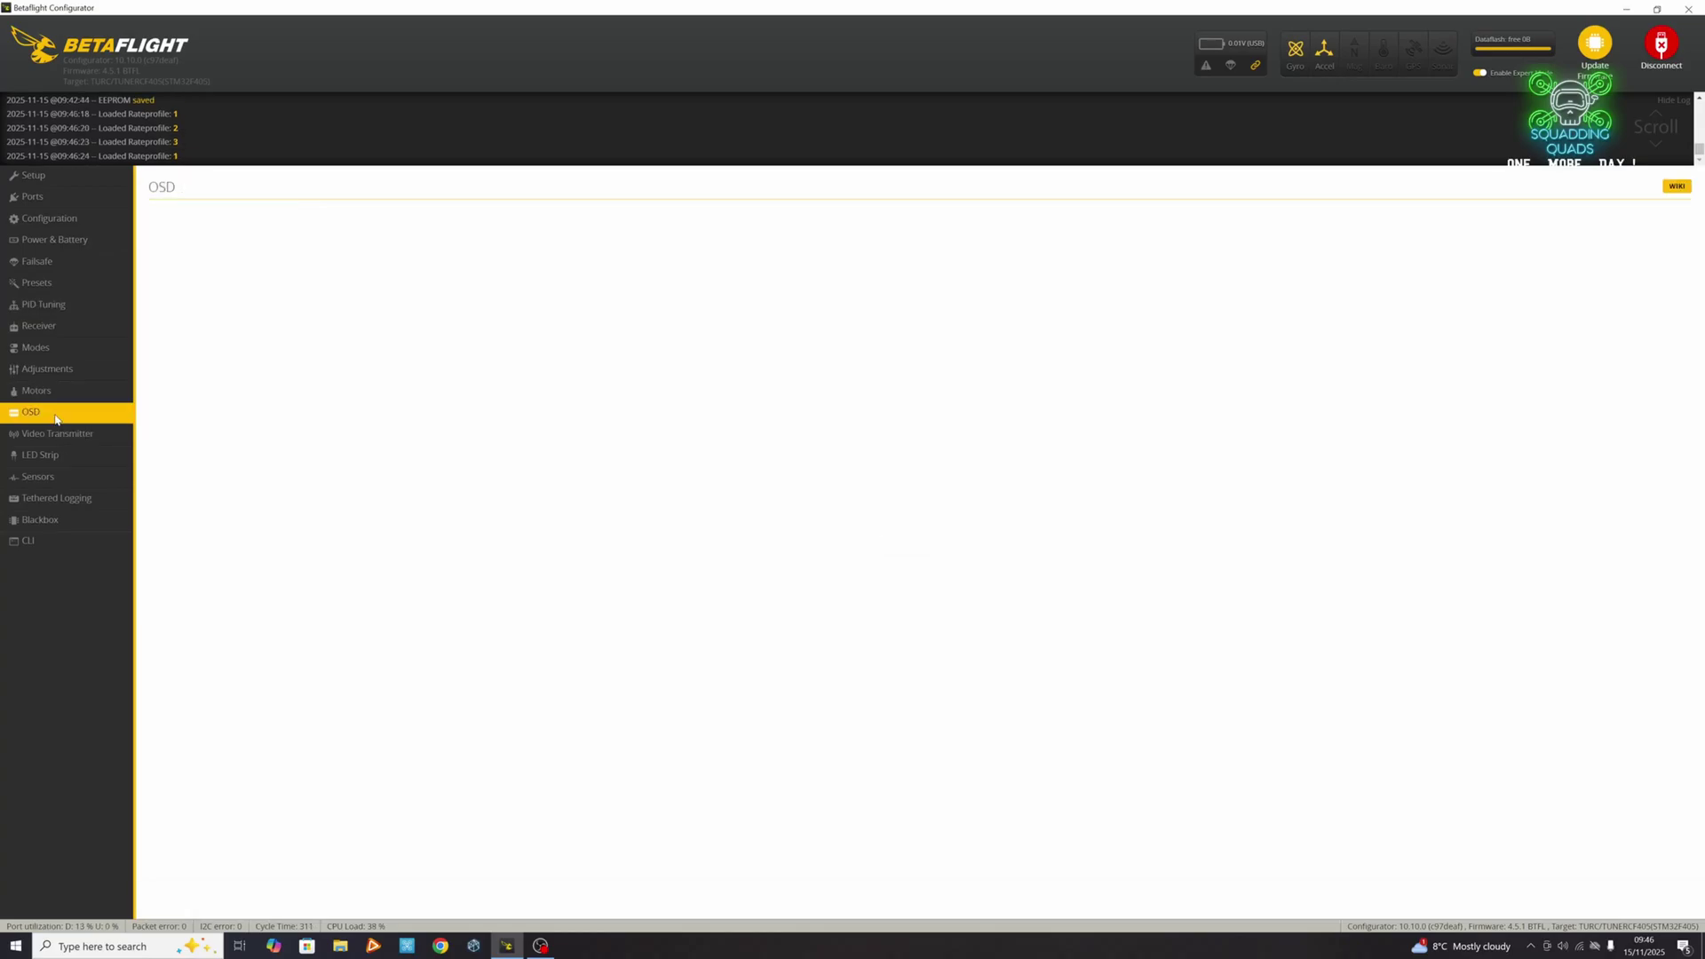
scroll(211, 664, "down", 6)
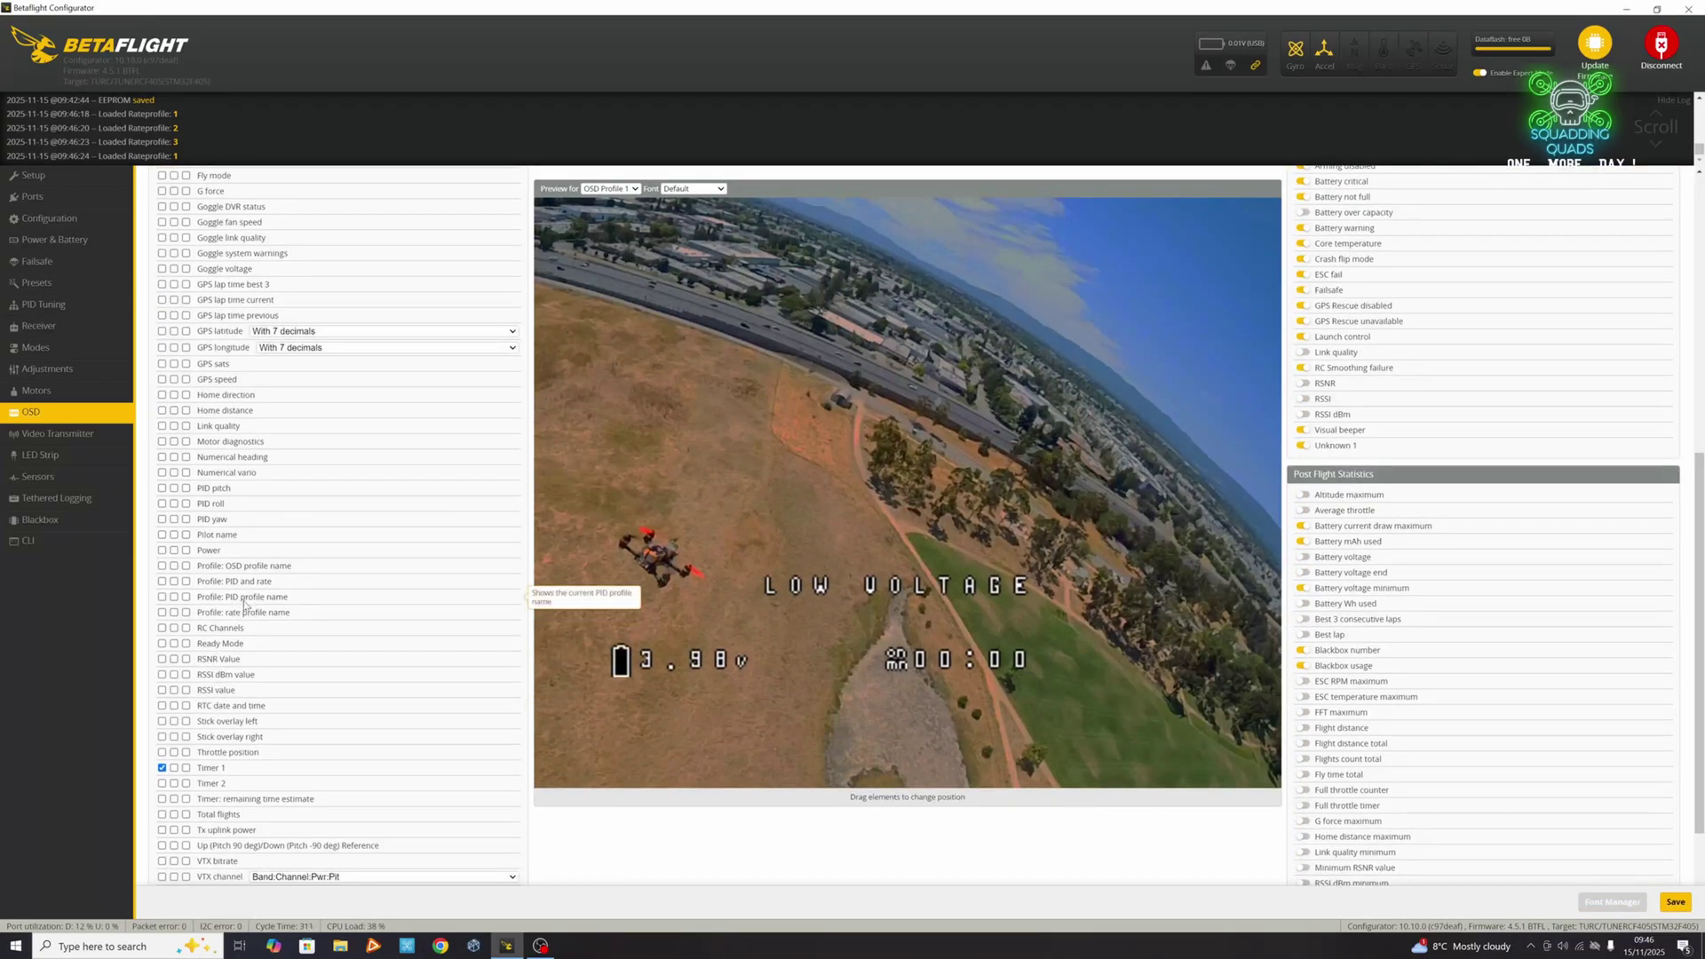
left_click(161, 582)
left_click(162, 613)
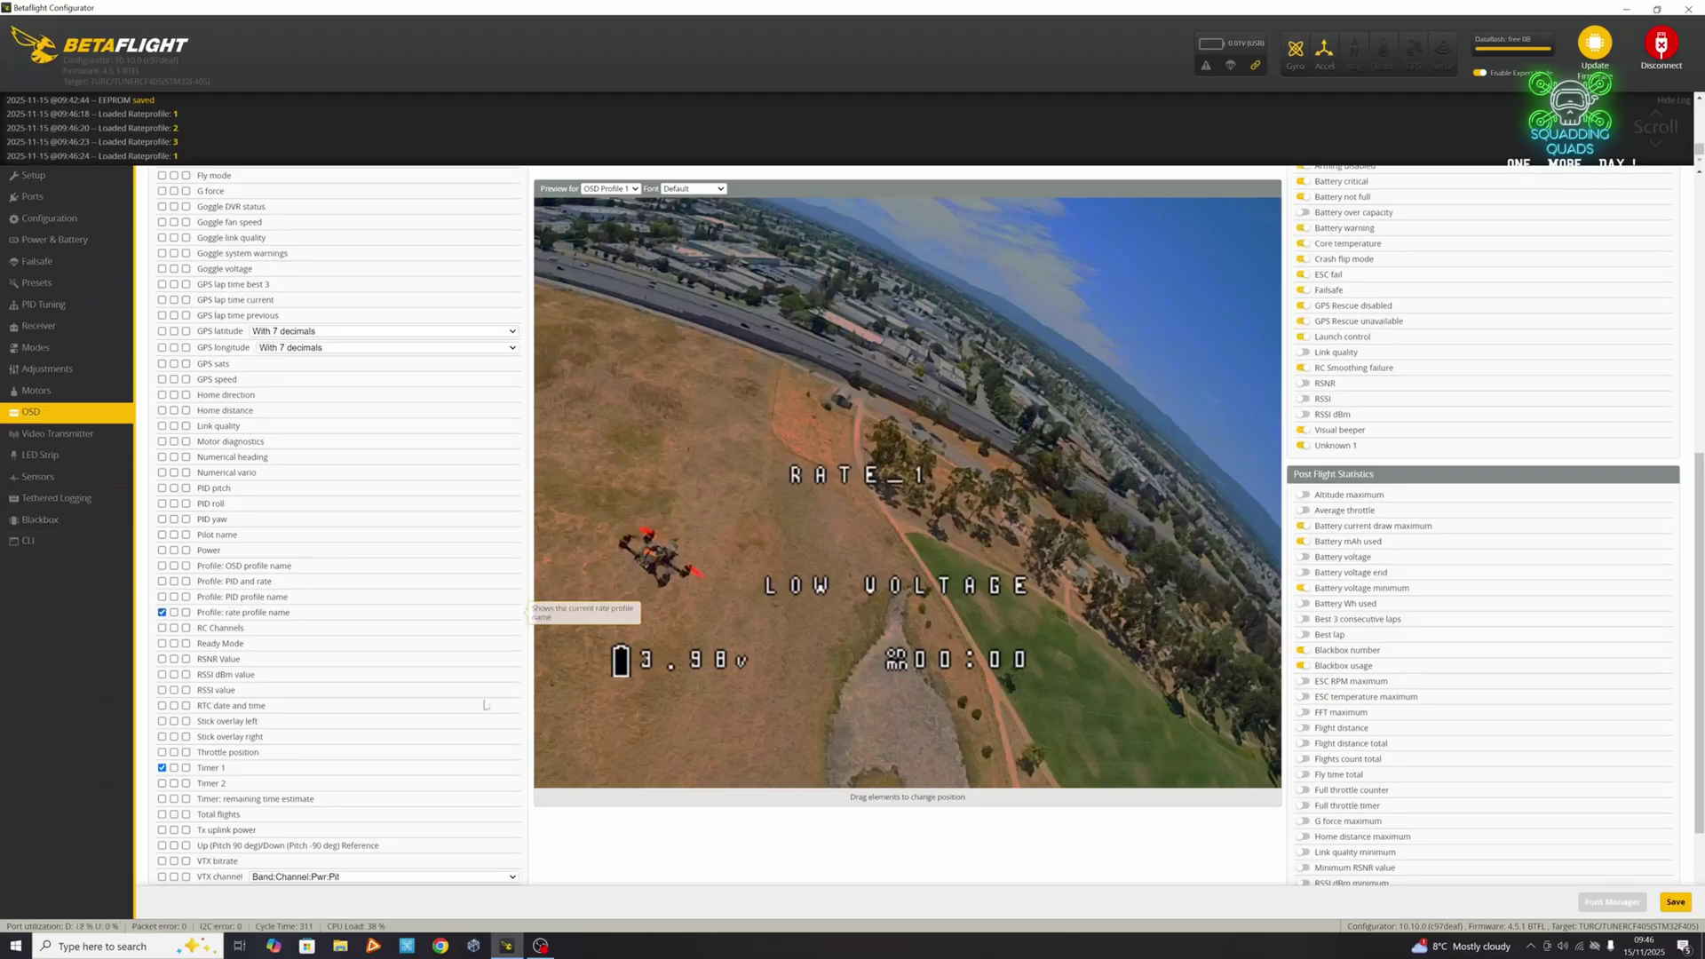
scroll(1448, 428, "up", 6)
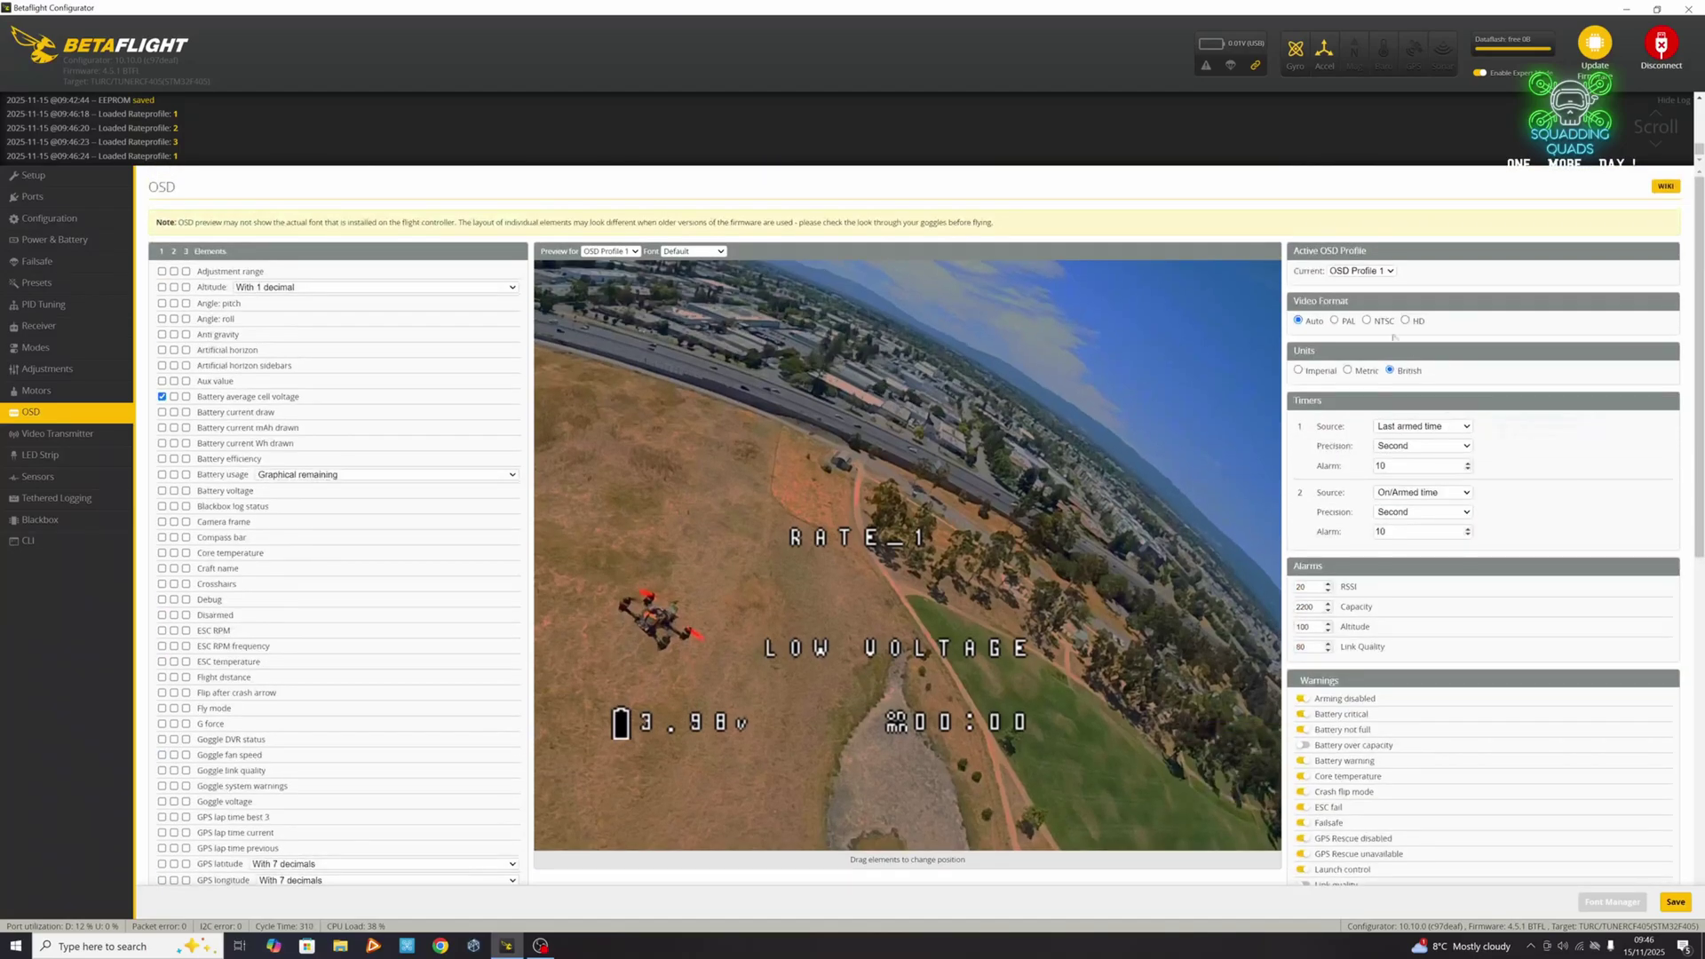
left_click(1406, 320)
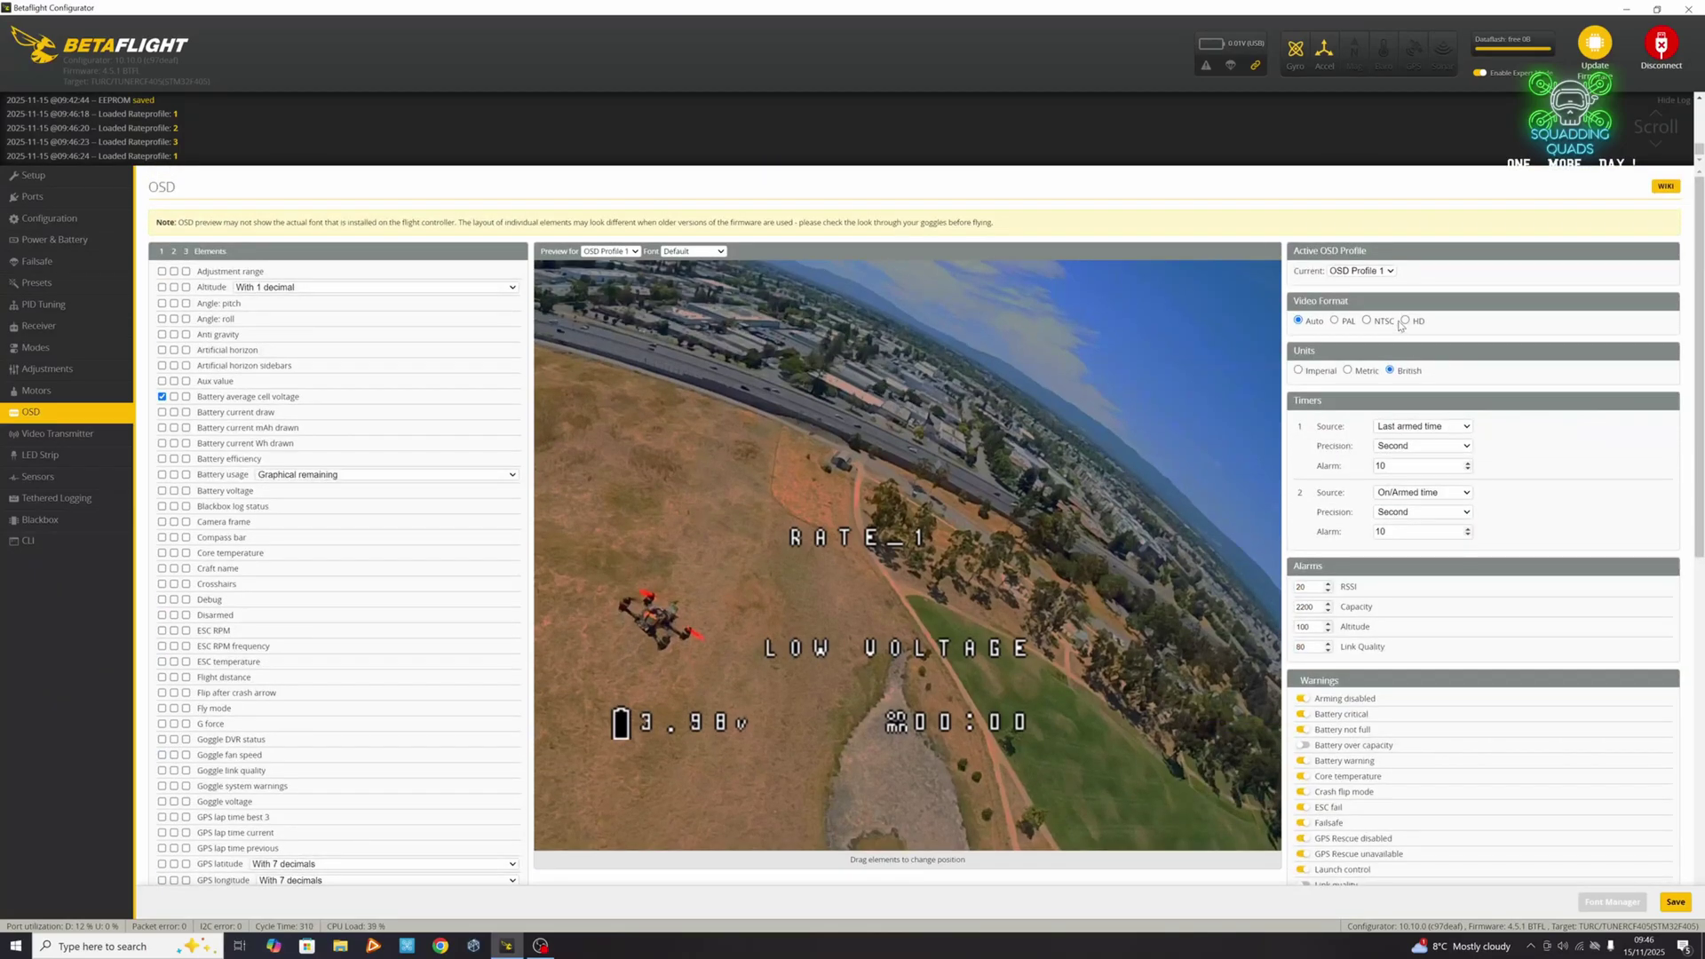
left_click(1675, 901)
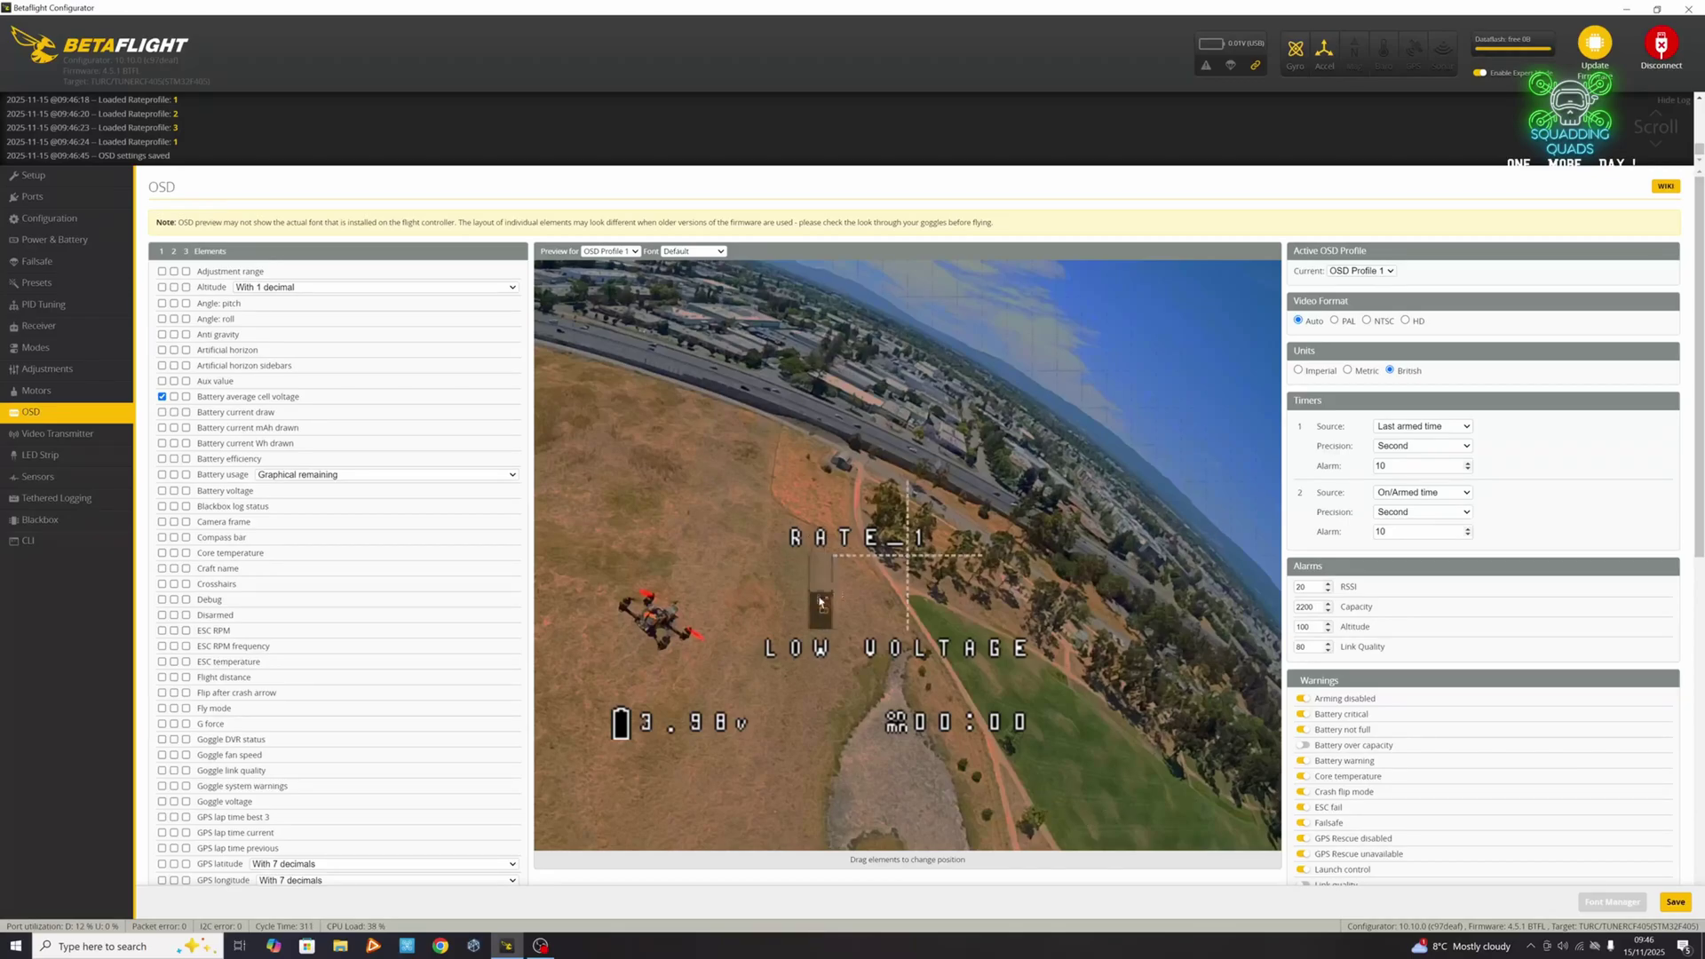
left_click(1675, 902)
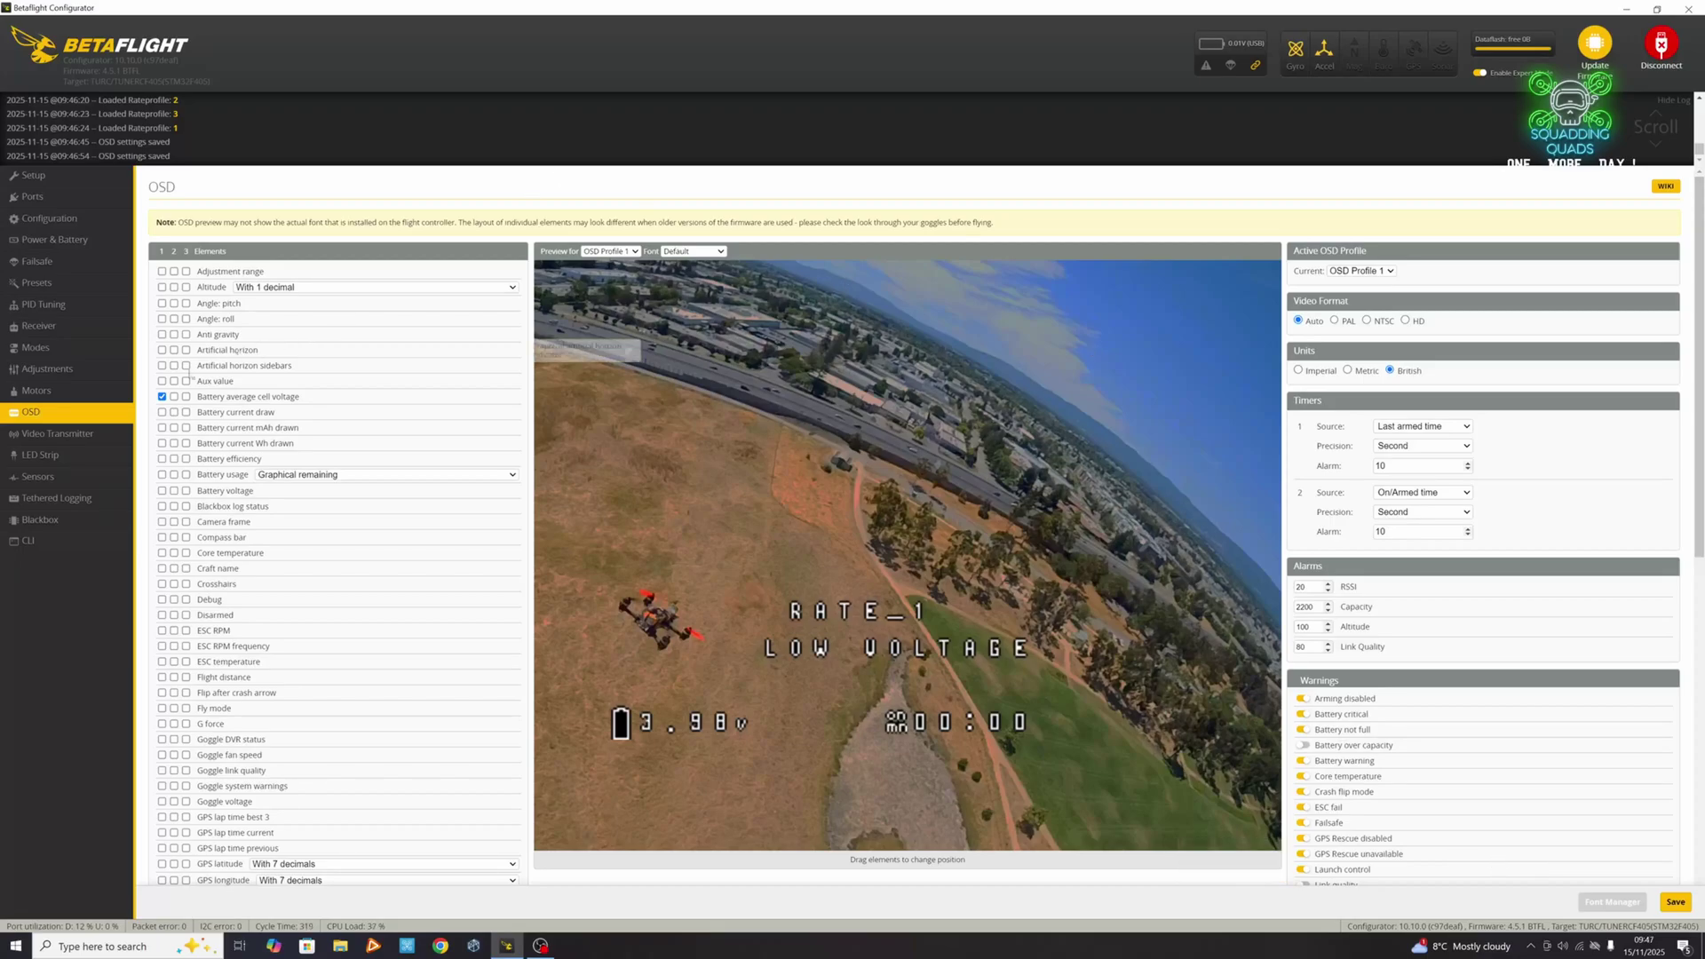
- Enable the first adjustment on AUX 1 with Rate Profile Selection and set its range to 900–1125
left_click(46, 371)
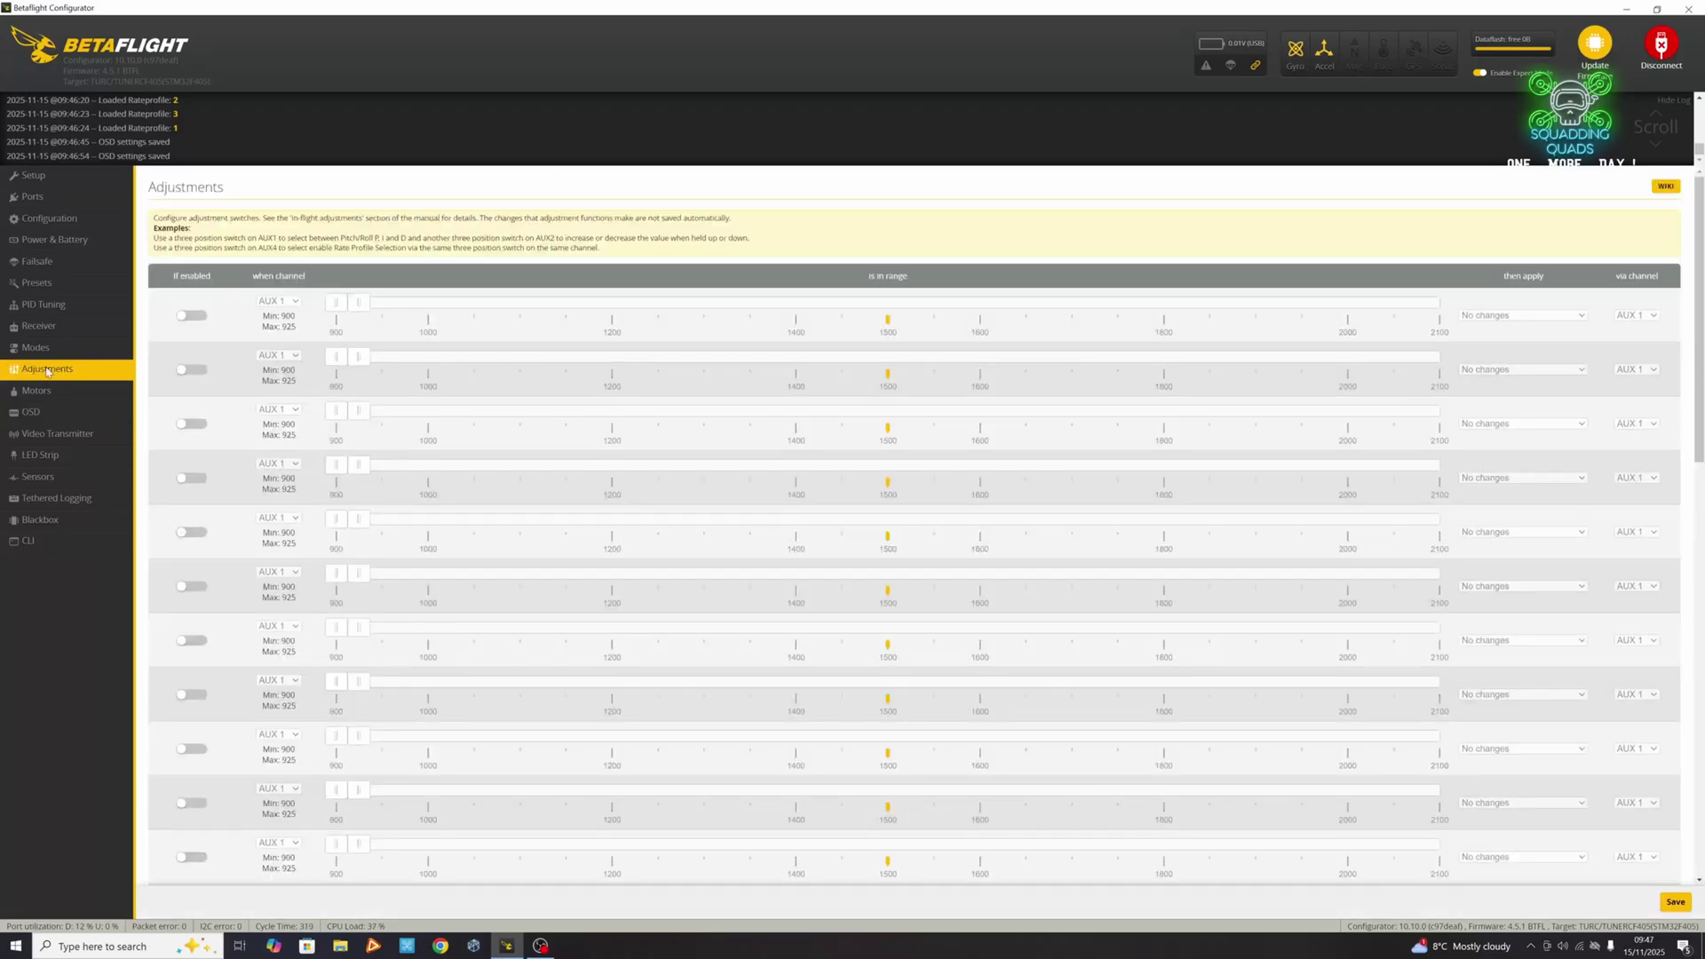
left_click(187, 317)
left_click(1543, 318)
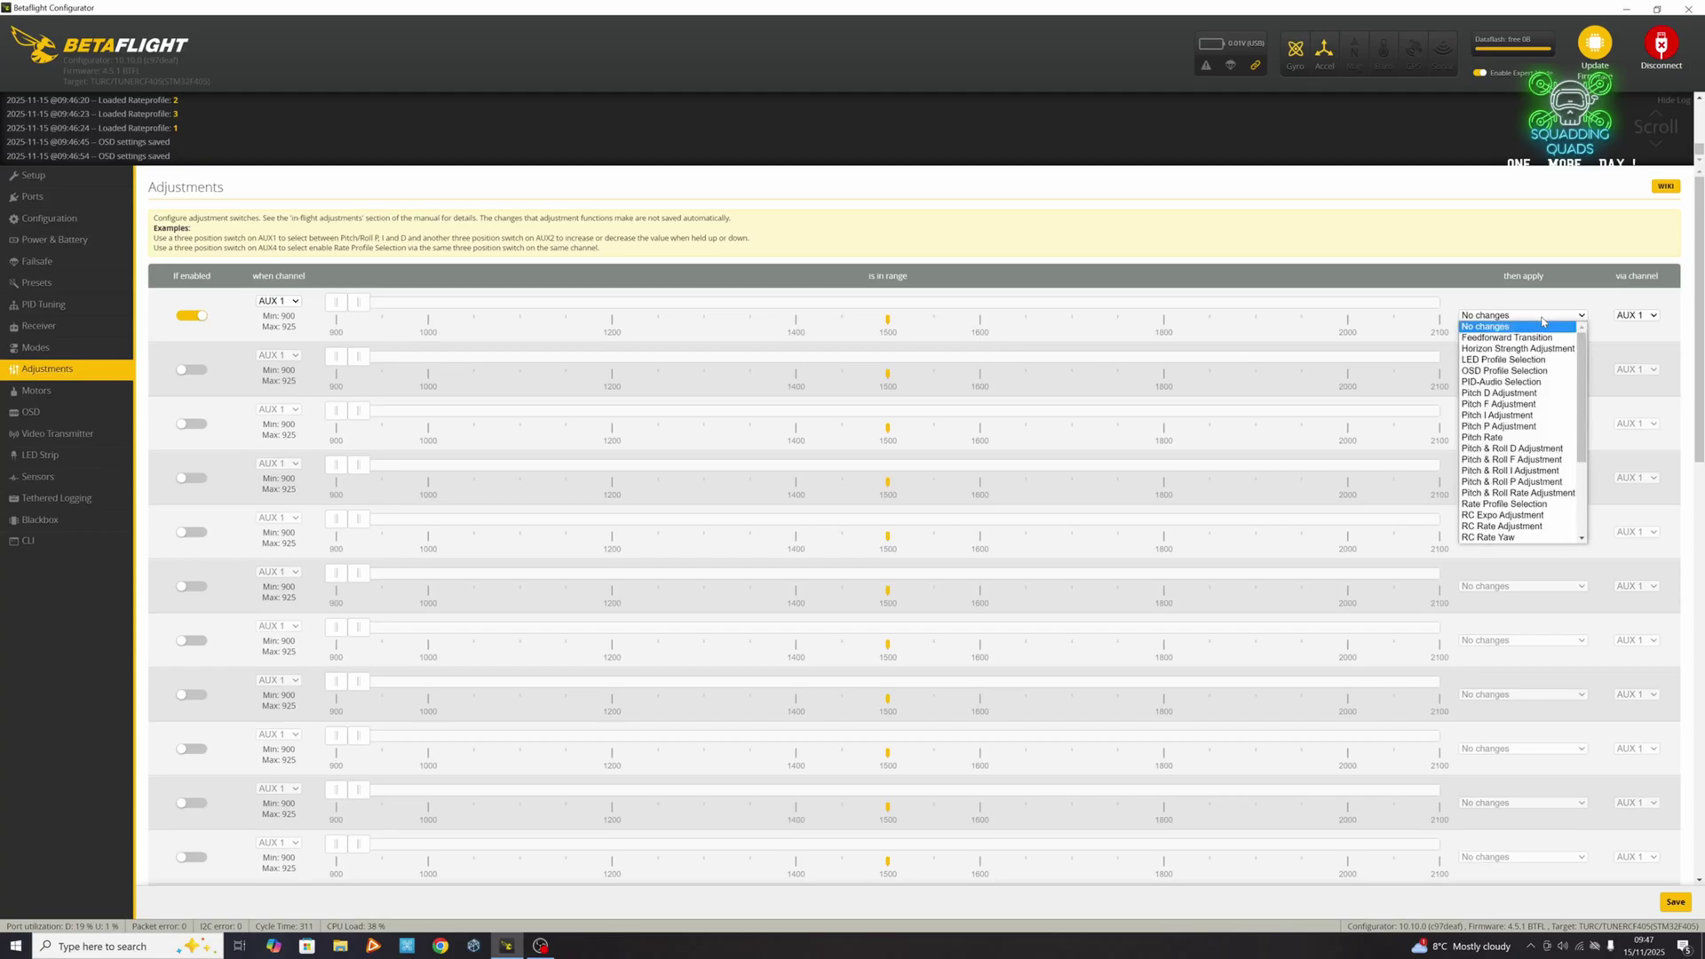
left_click(1542, 505)
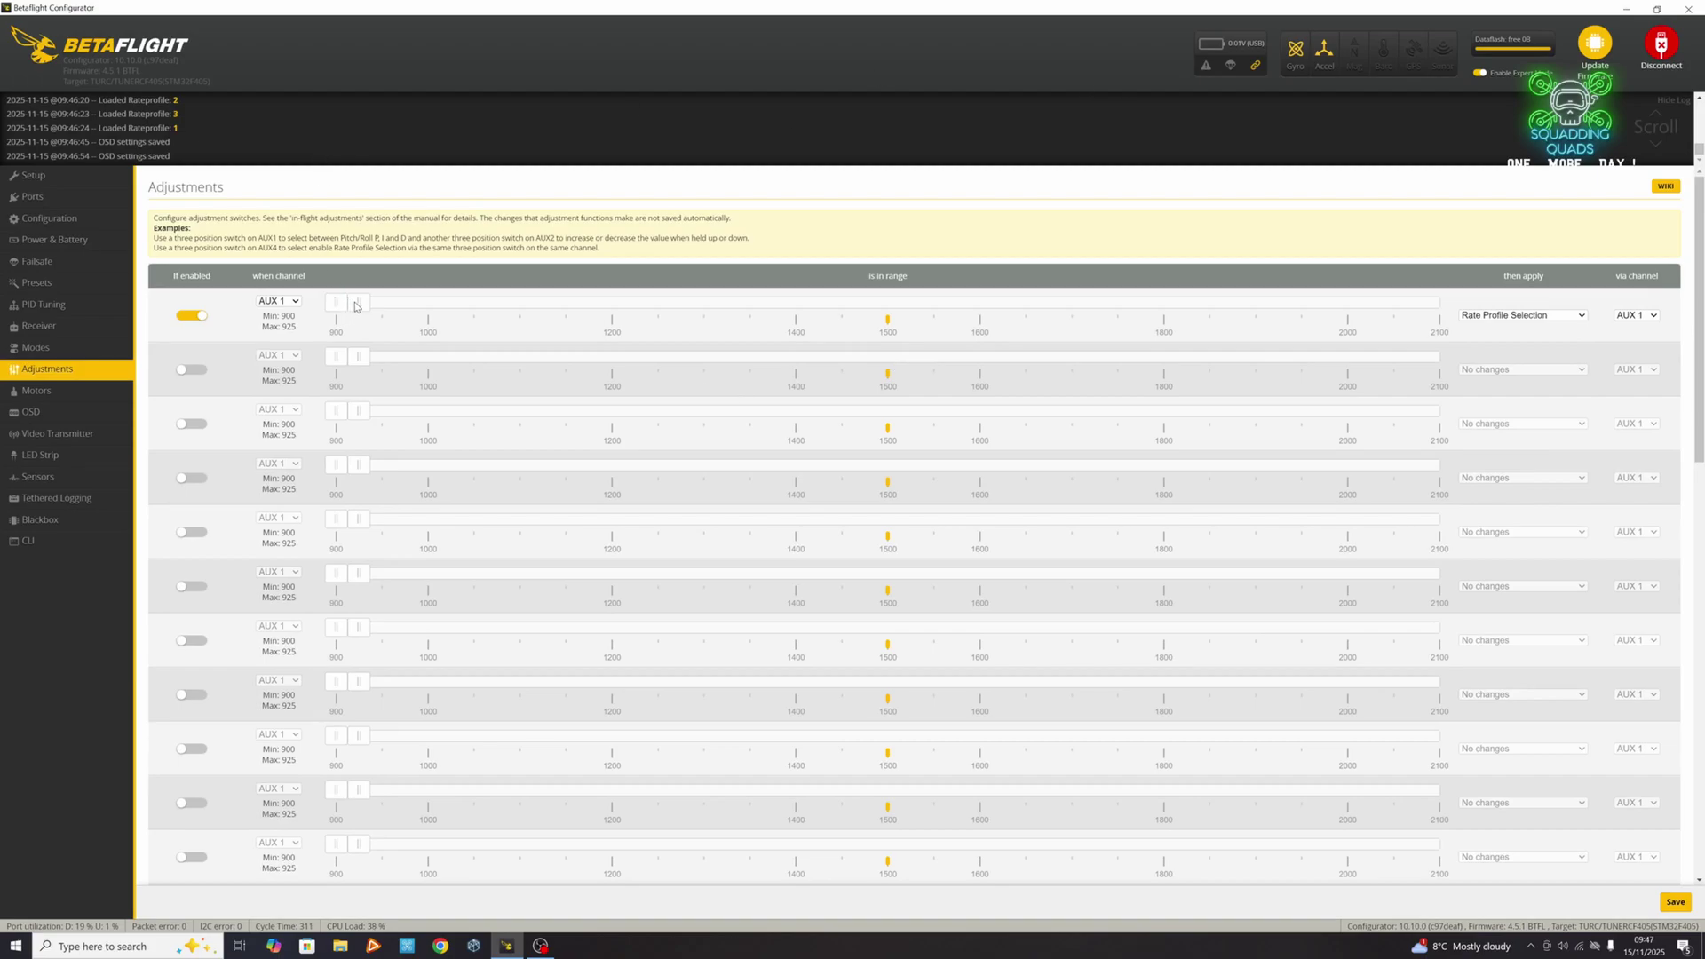
left_click_drag(358, 303, 543, 327)
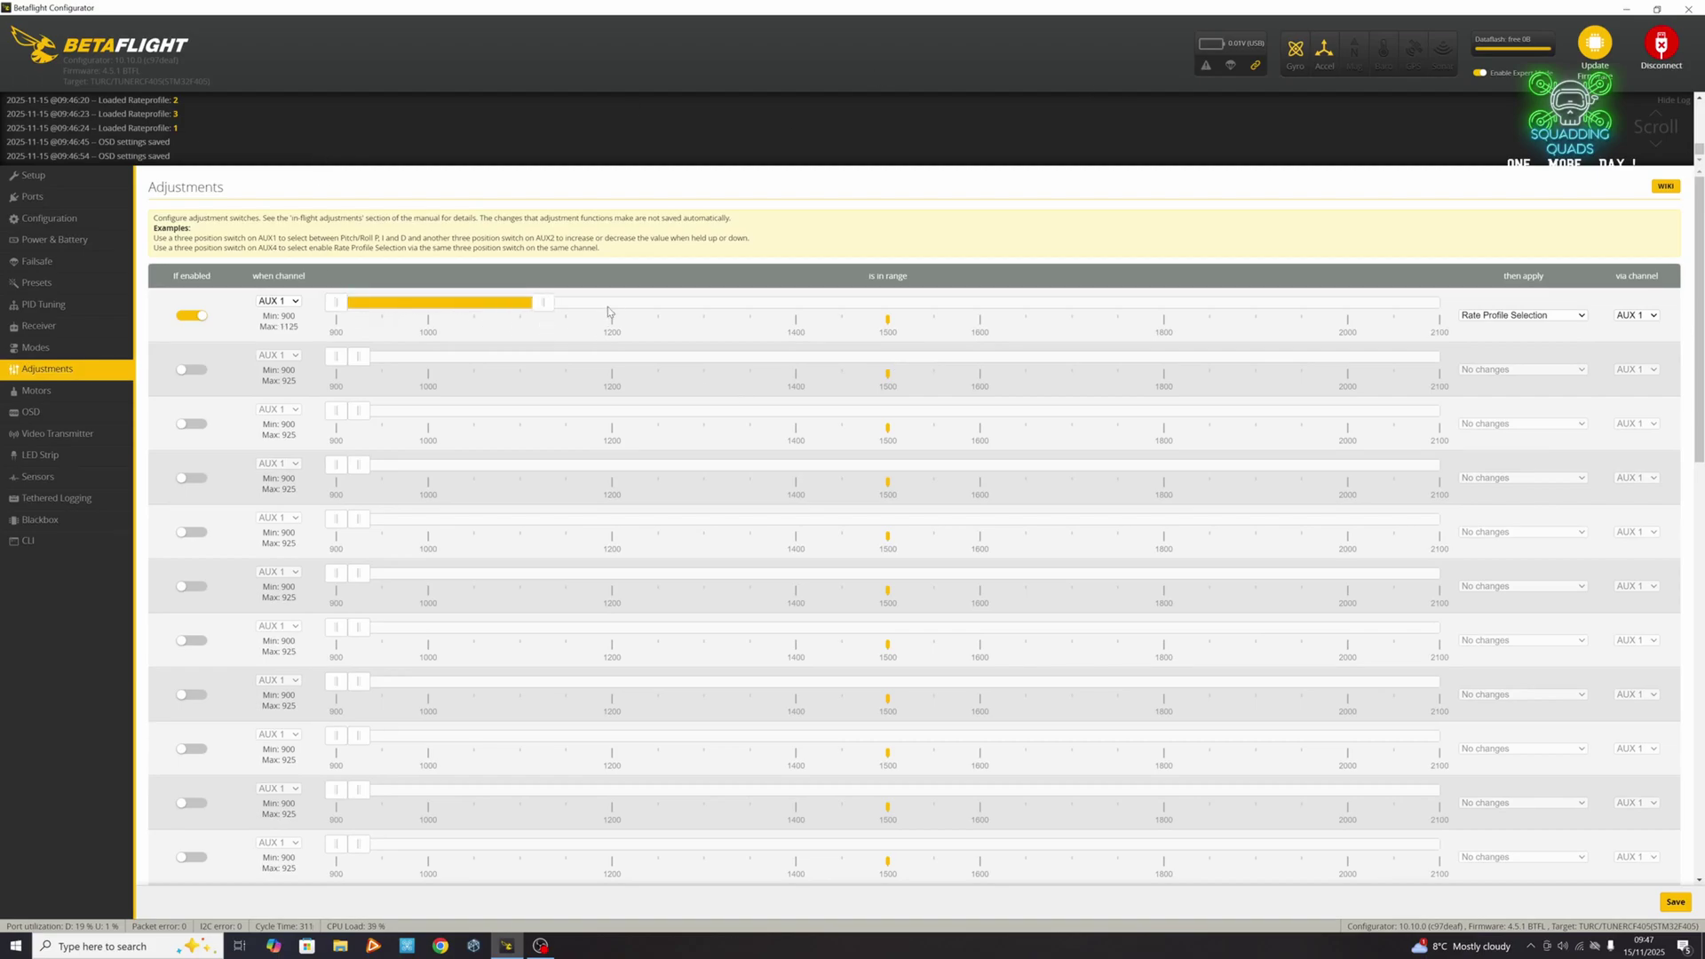
- Enable the second, third and fourth adjustments on AUX 1 and assign Rate Profile Selection to each
left_click(192, 371)
left_click(192, 424)
left_click(194, 480)
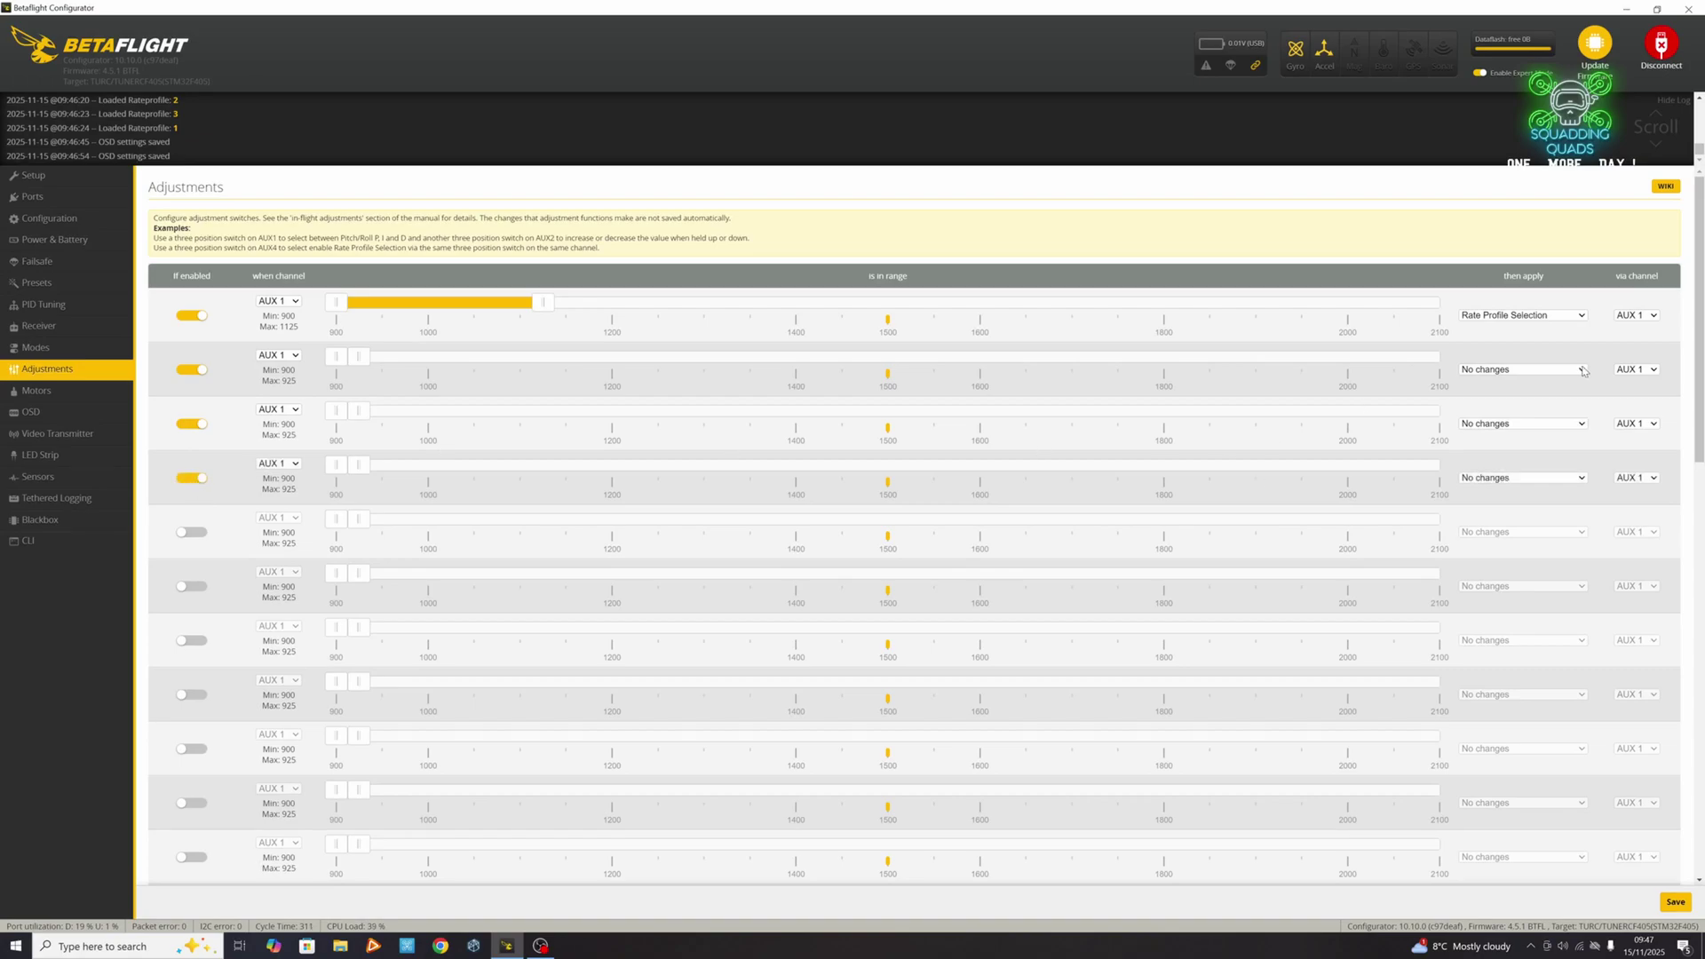
left_click(1529, 371)
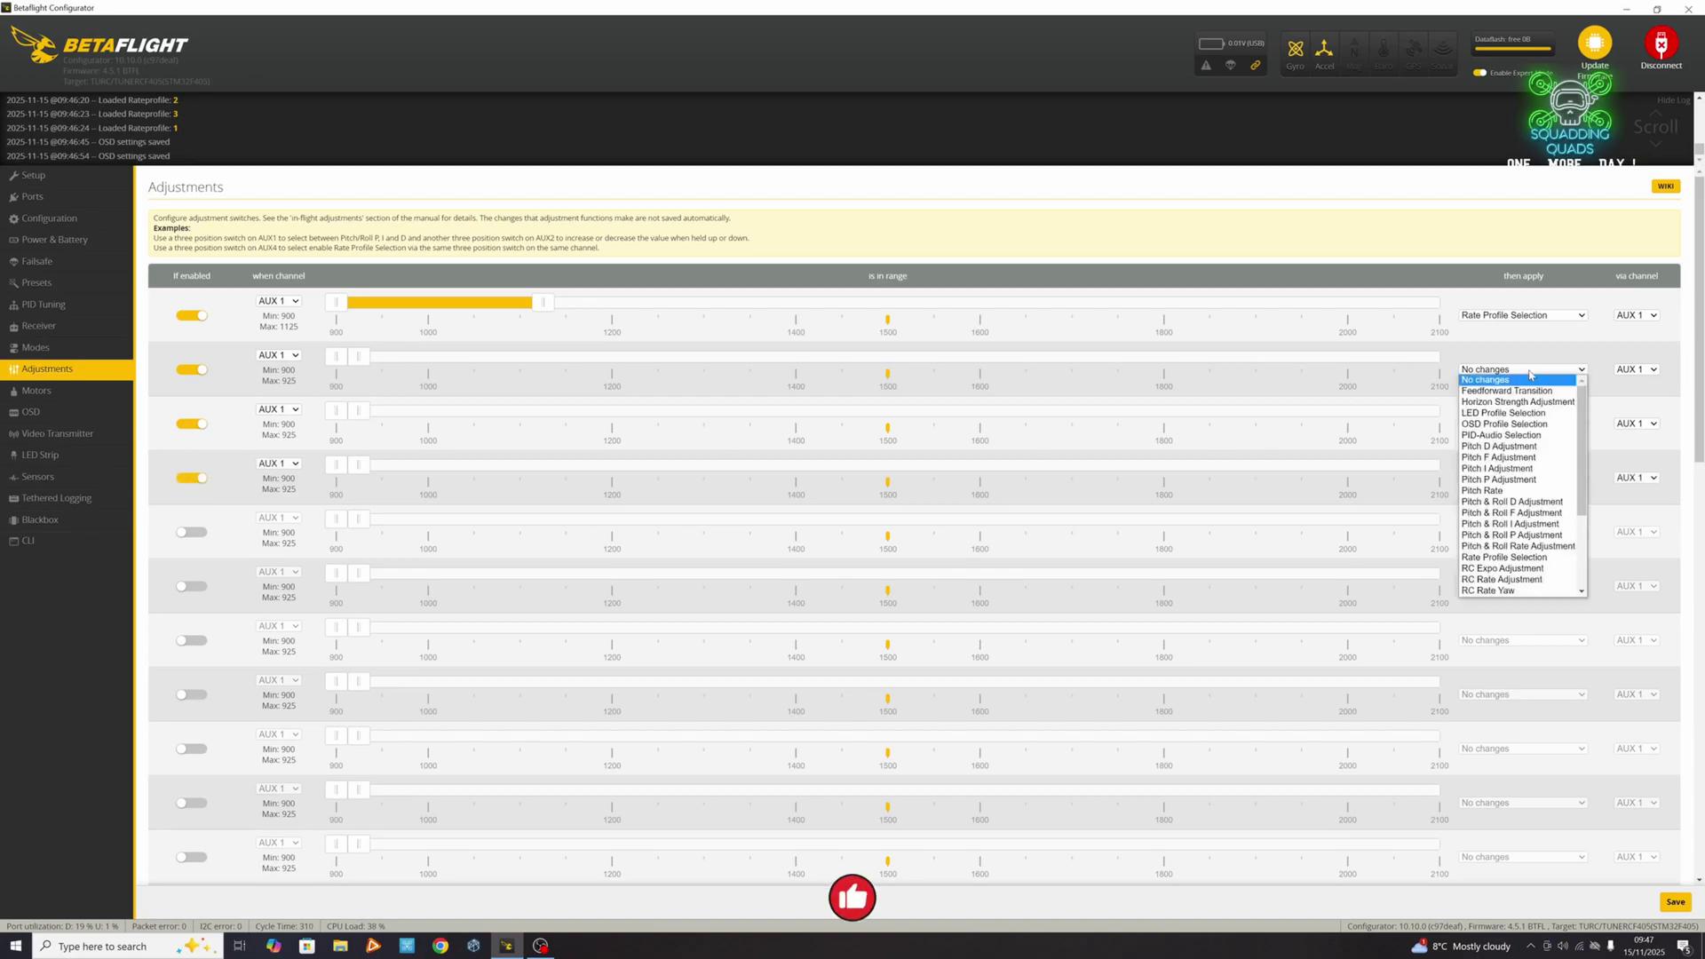
left_click(1523, 557)
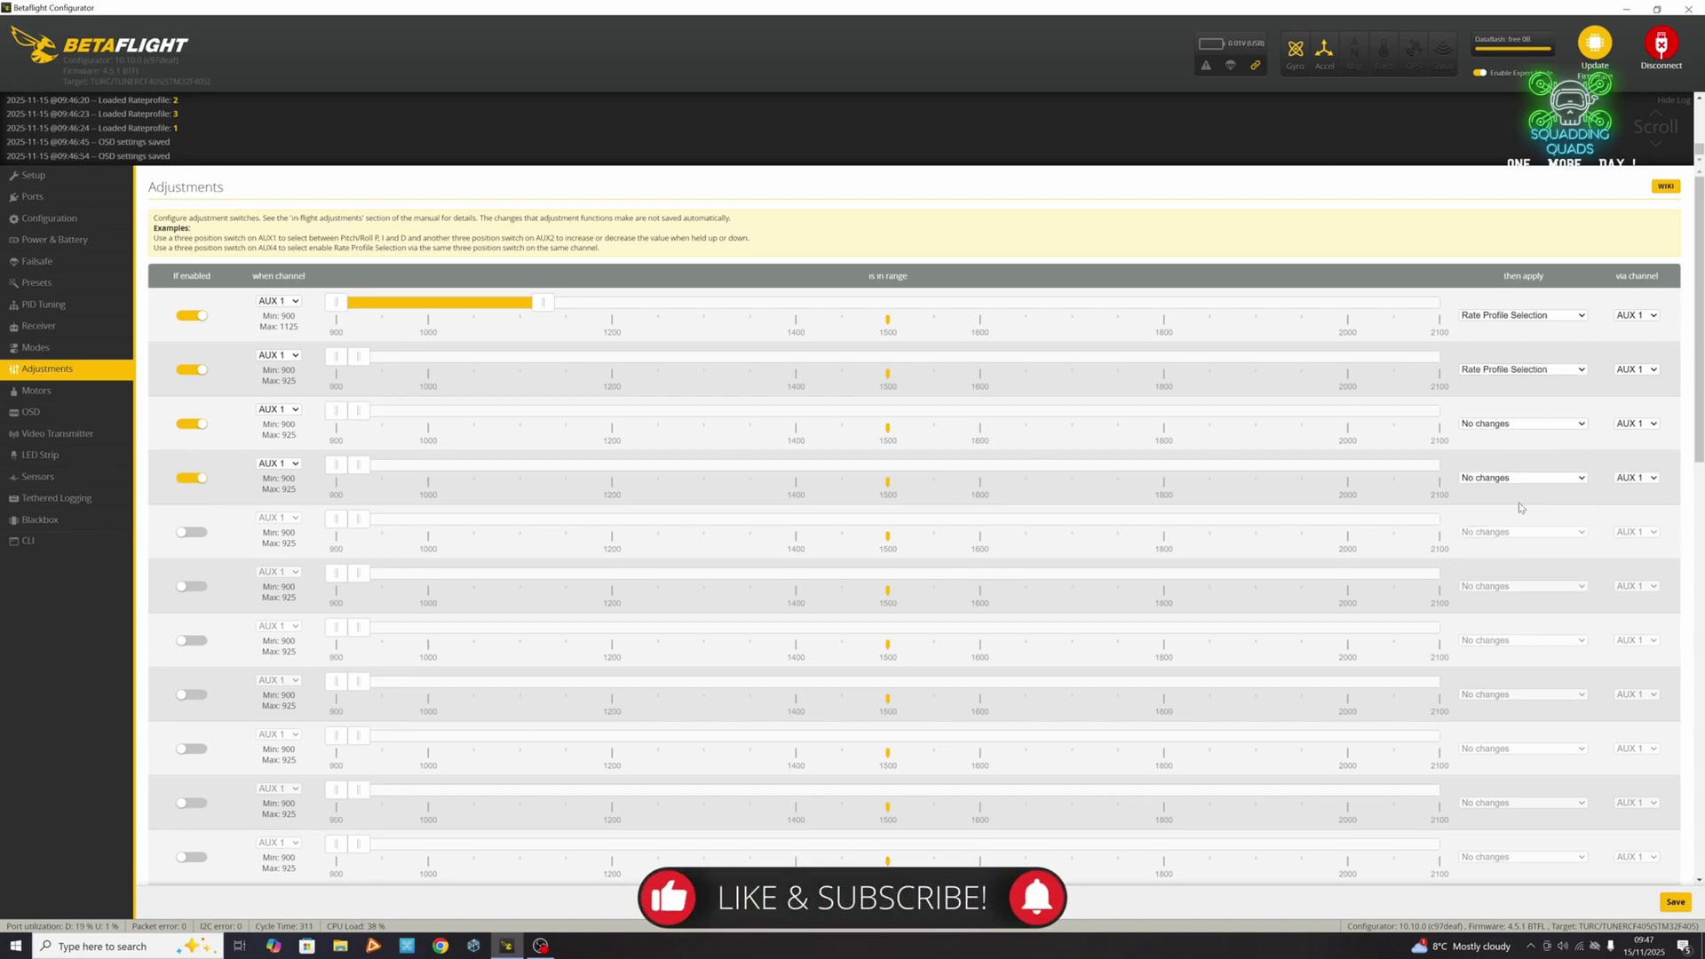
left_click(1530, 423)
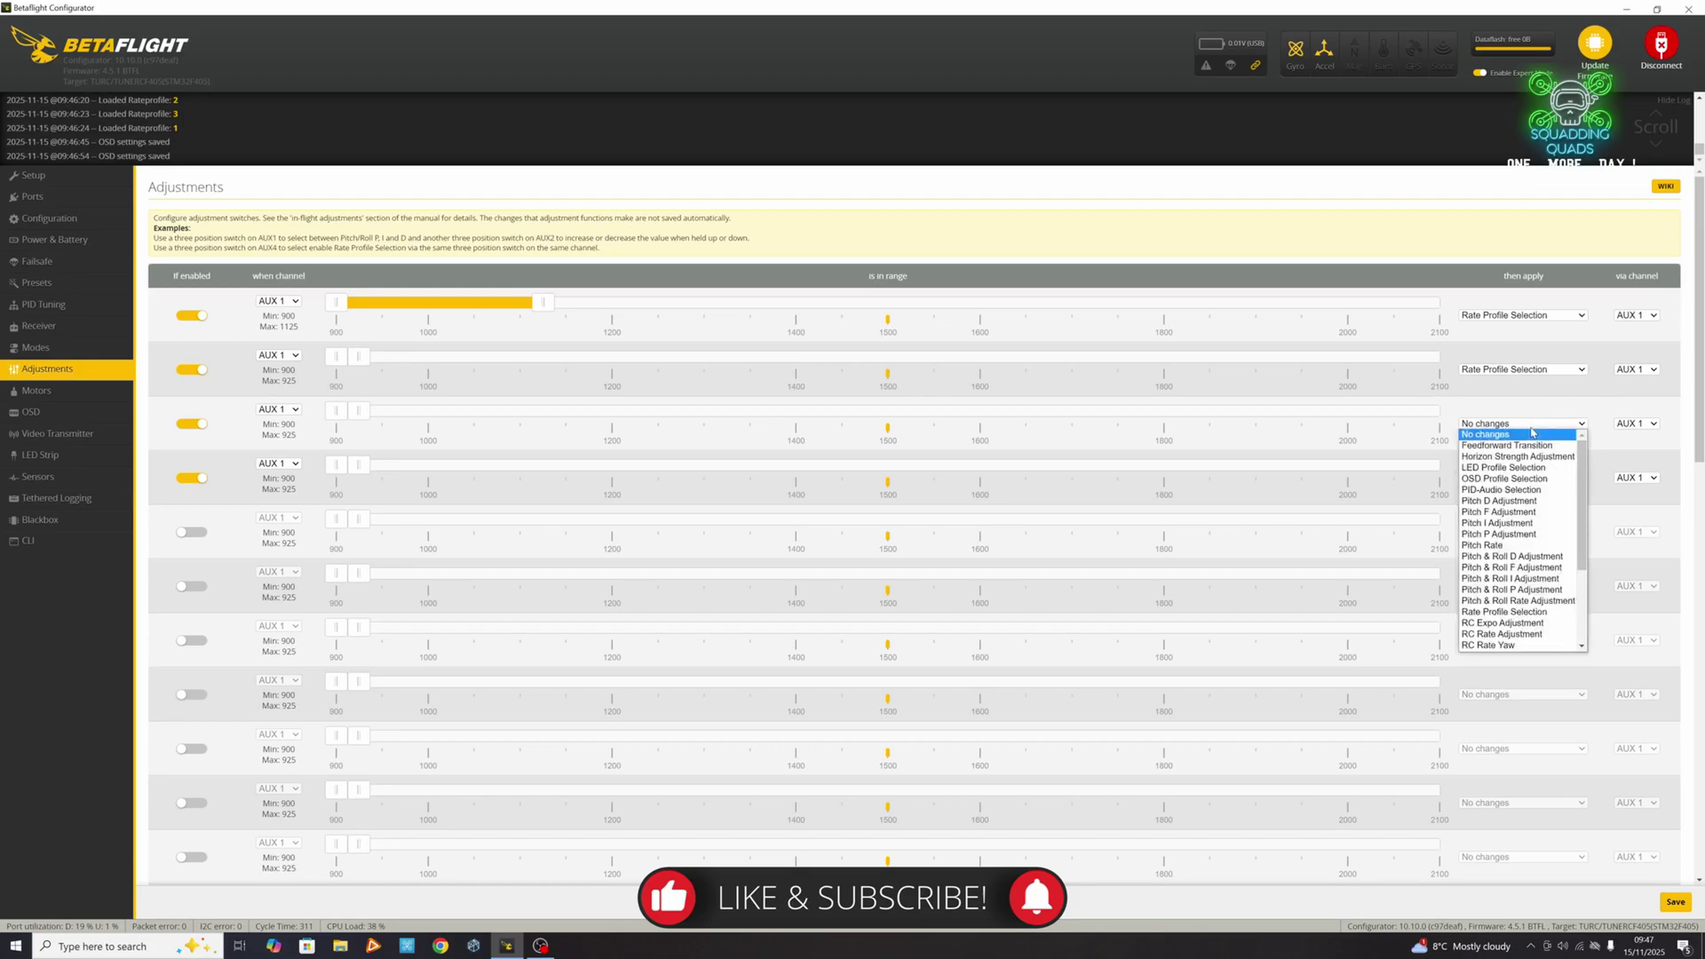
left_click(1528, 612)
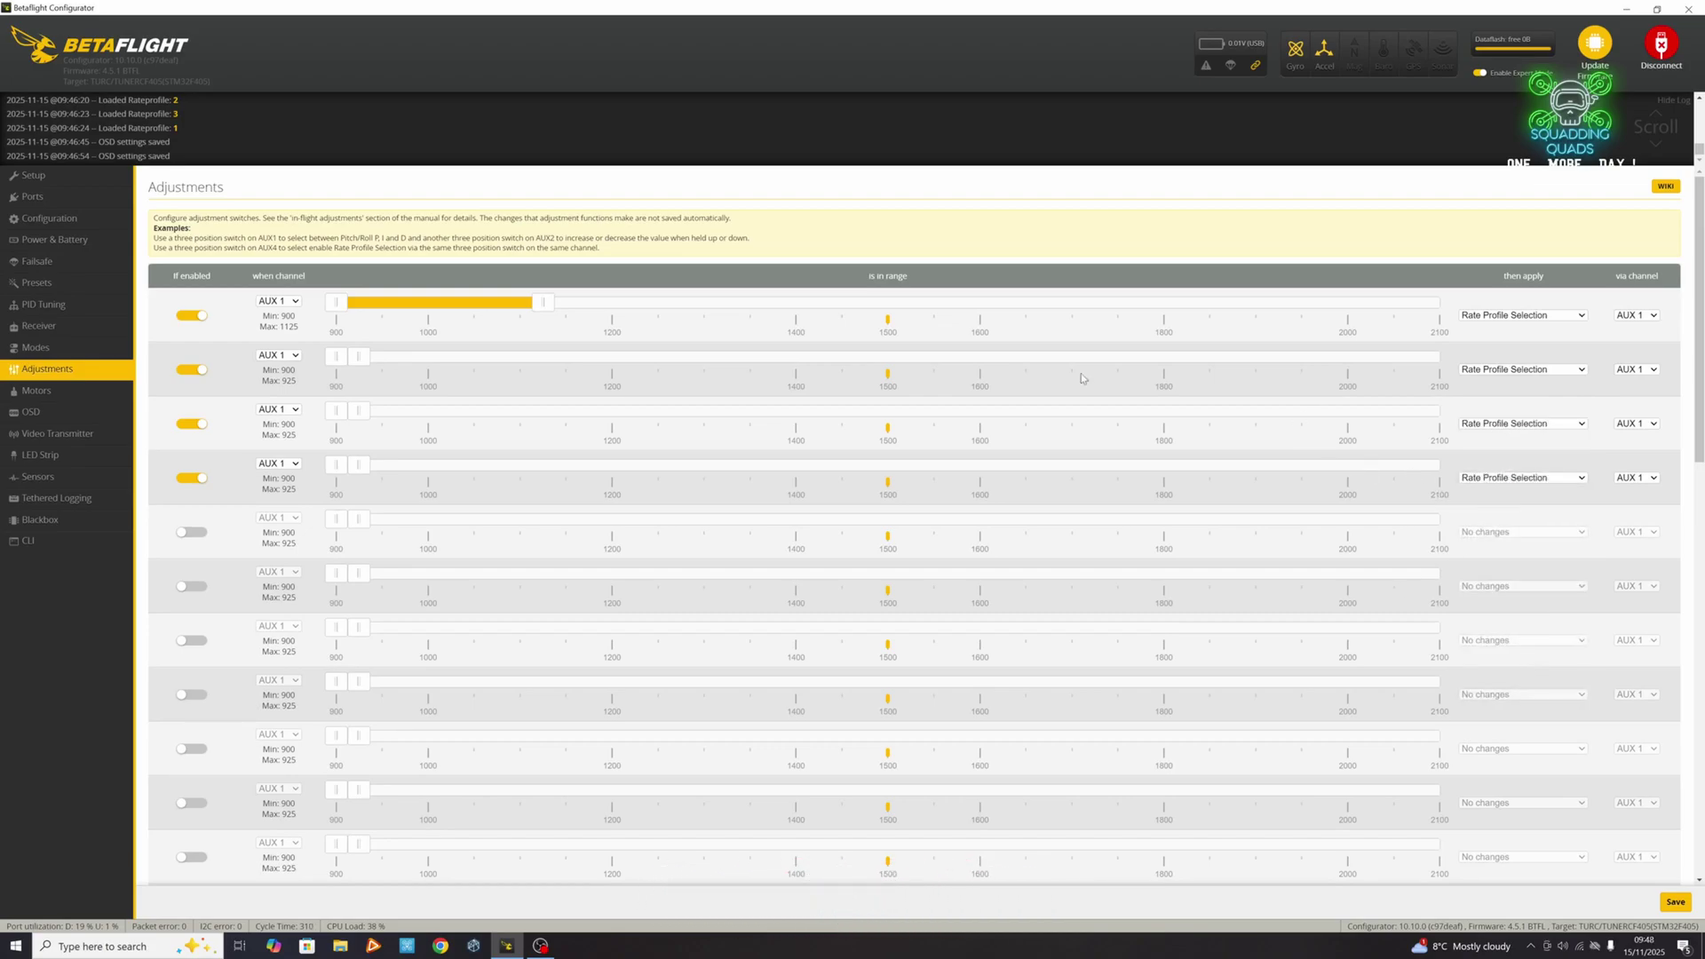
- Set the second adjustment's range to 1350–1575, the third's to 1700–1875 and the fourth's to 1950–2100
left_click_drag(359, 357, 544, 394)
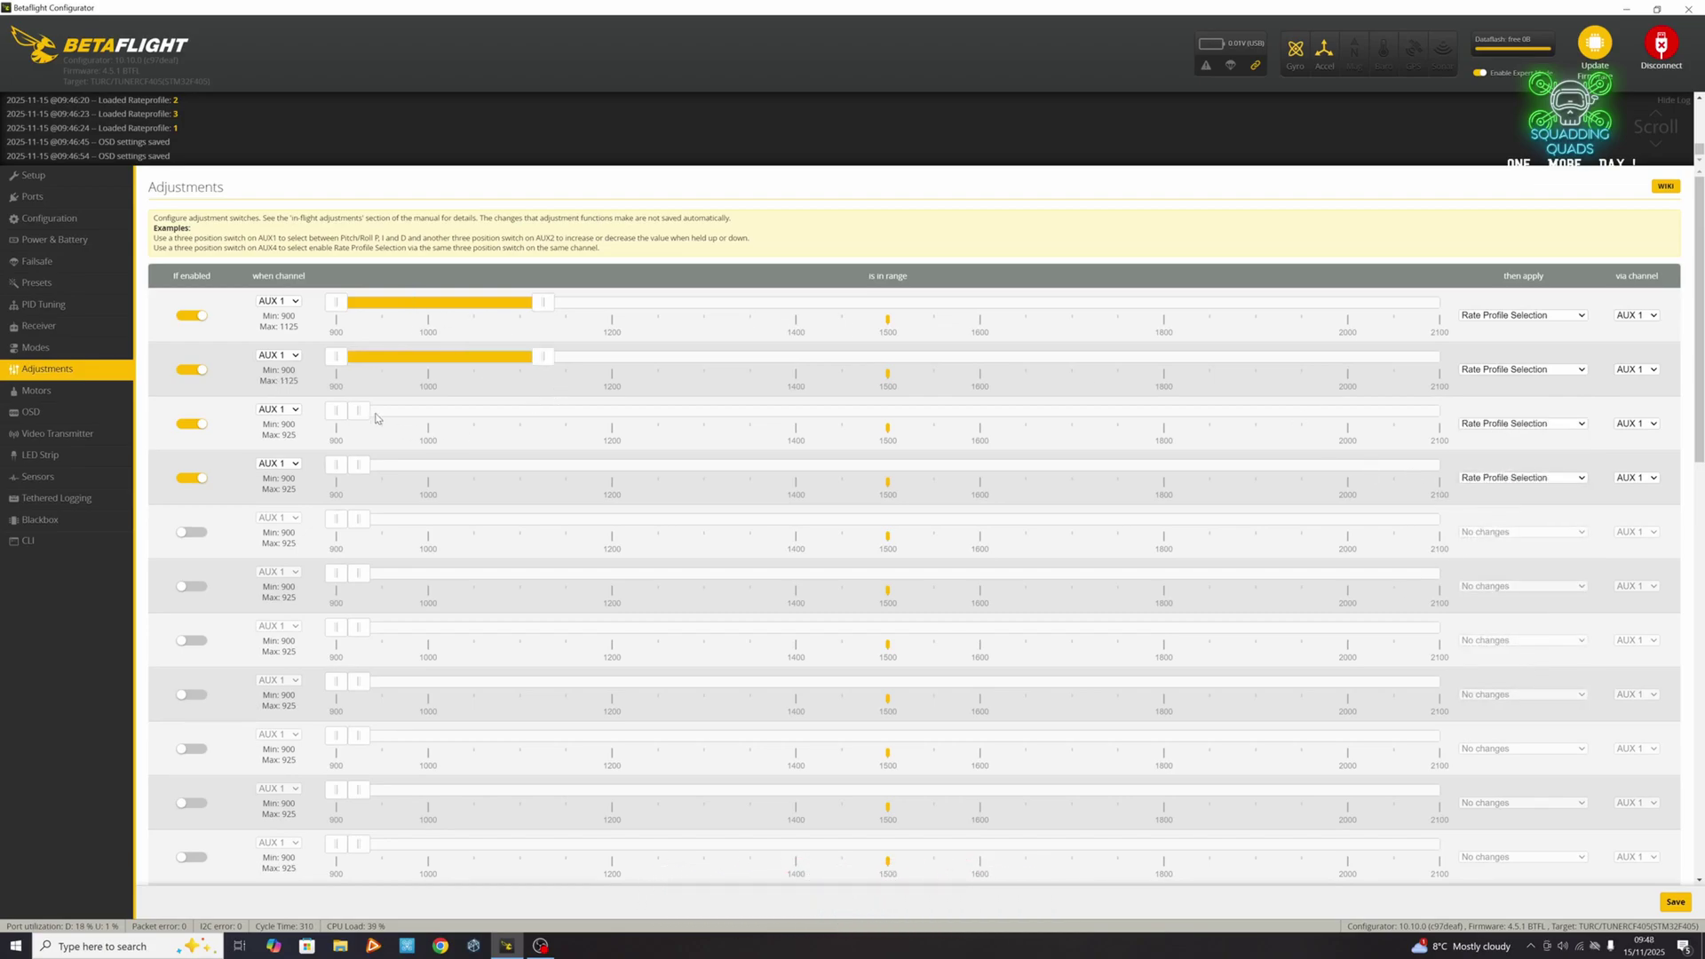
left_click_drag(359, 410, 473, 471)
left_click_drag(453, 411, 906, 358)
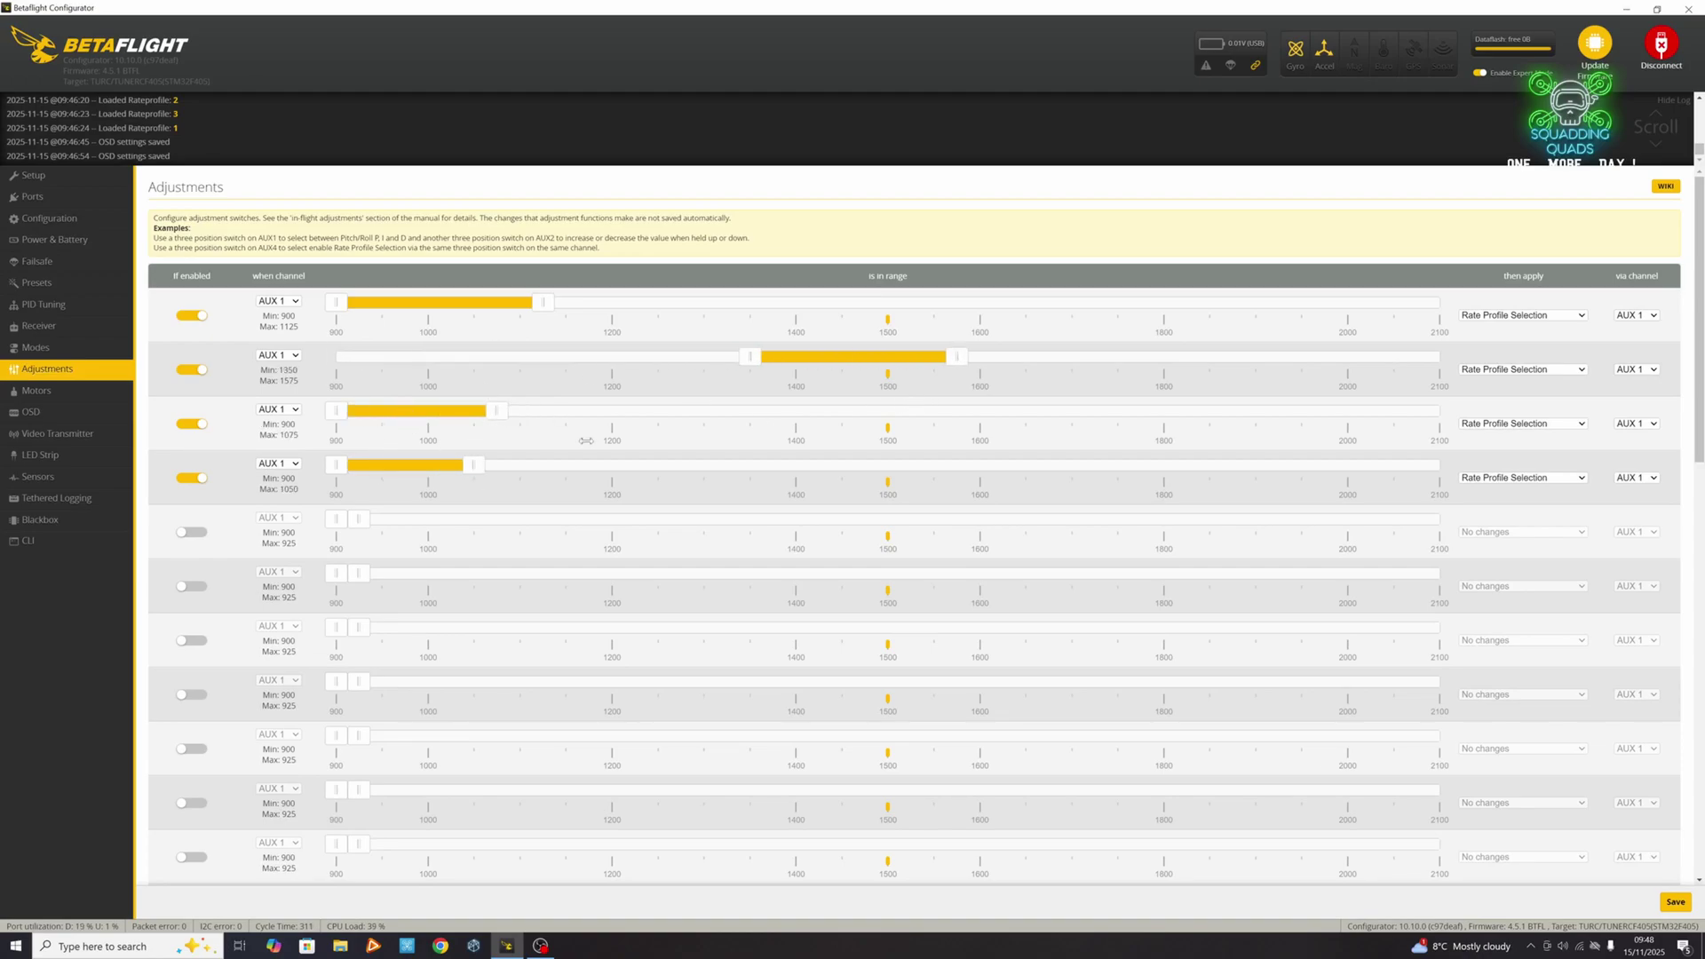
left_click_drag(415, 411, 1152, 444)
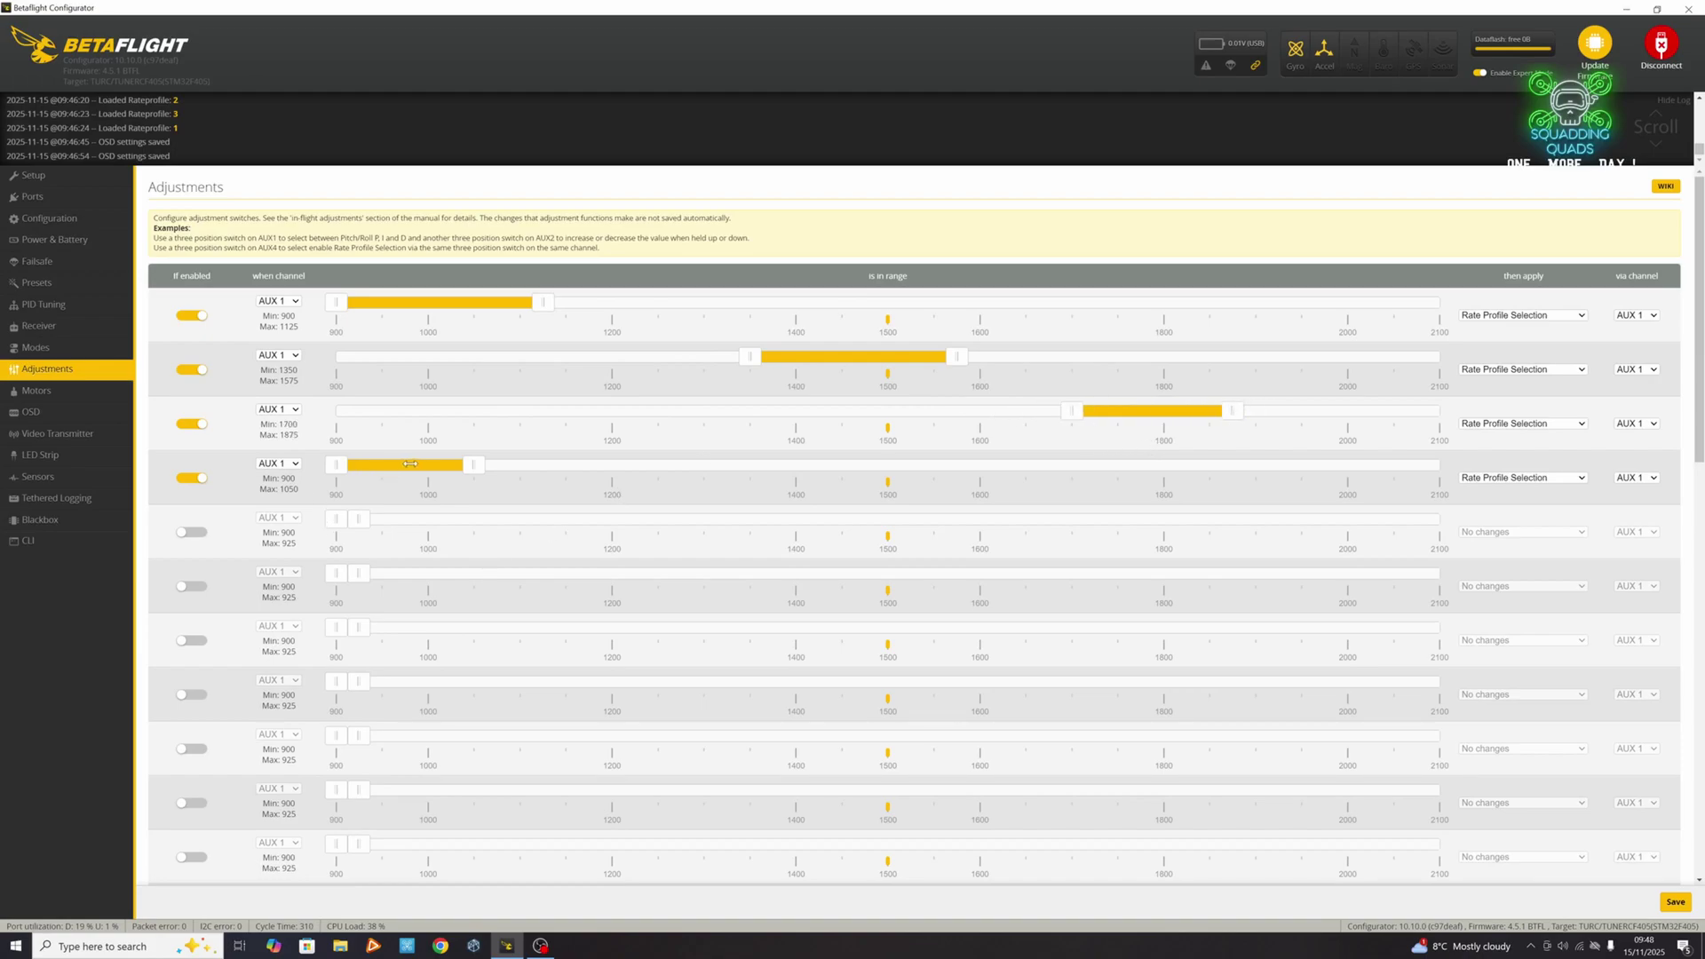
left_click_drag(375, 471, 1339, 471)
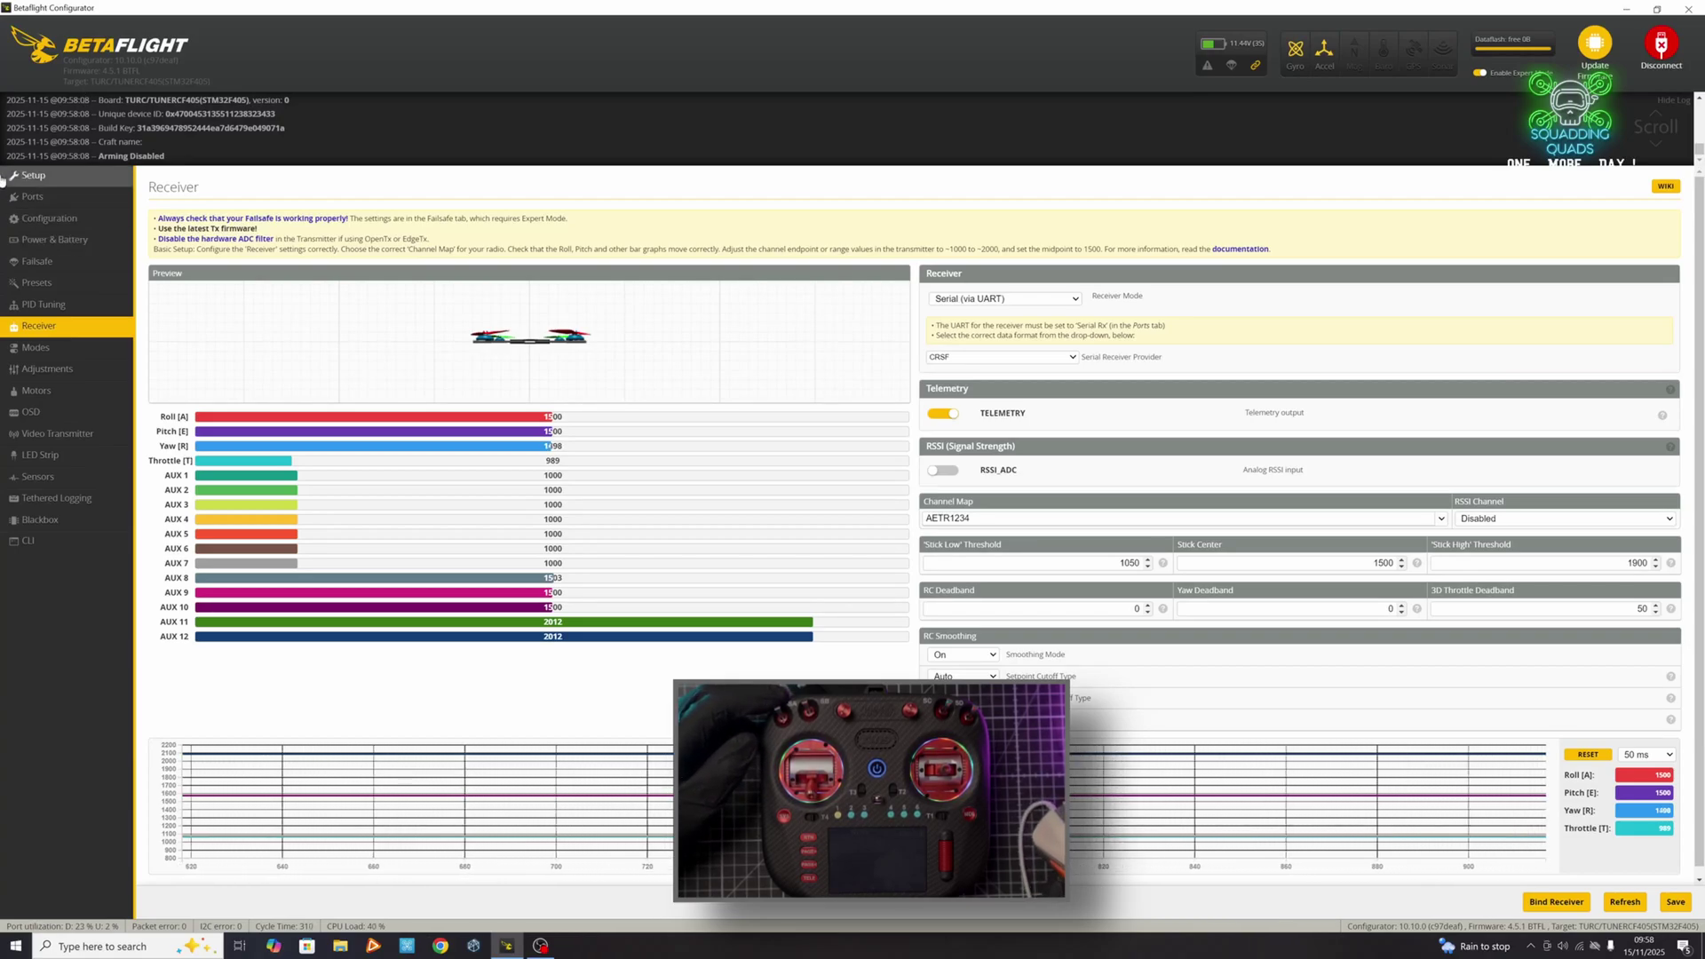
- Disable the fourth adjustment and set the activation channel (when channel) of the first three adjustments to AUX 3
left_click(31, 372)
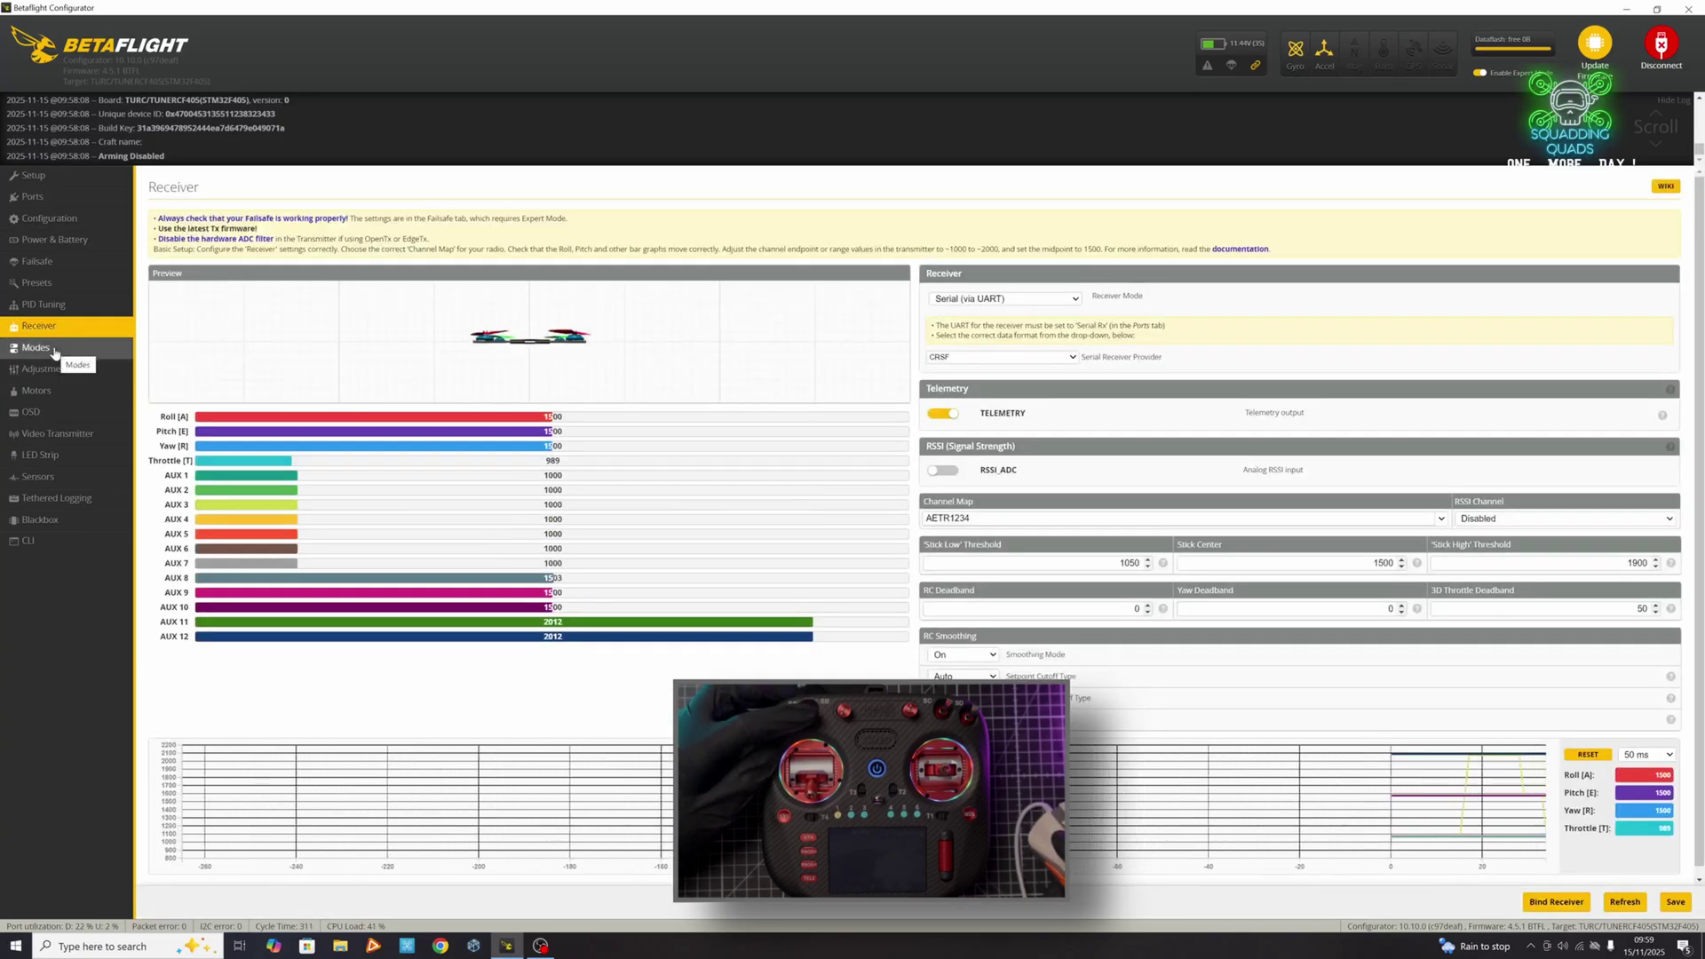
left_click(50, 370)
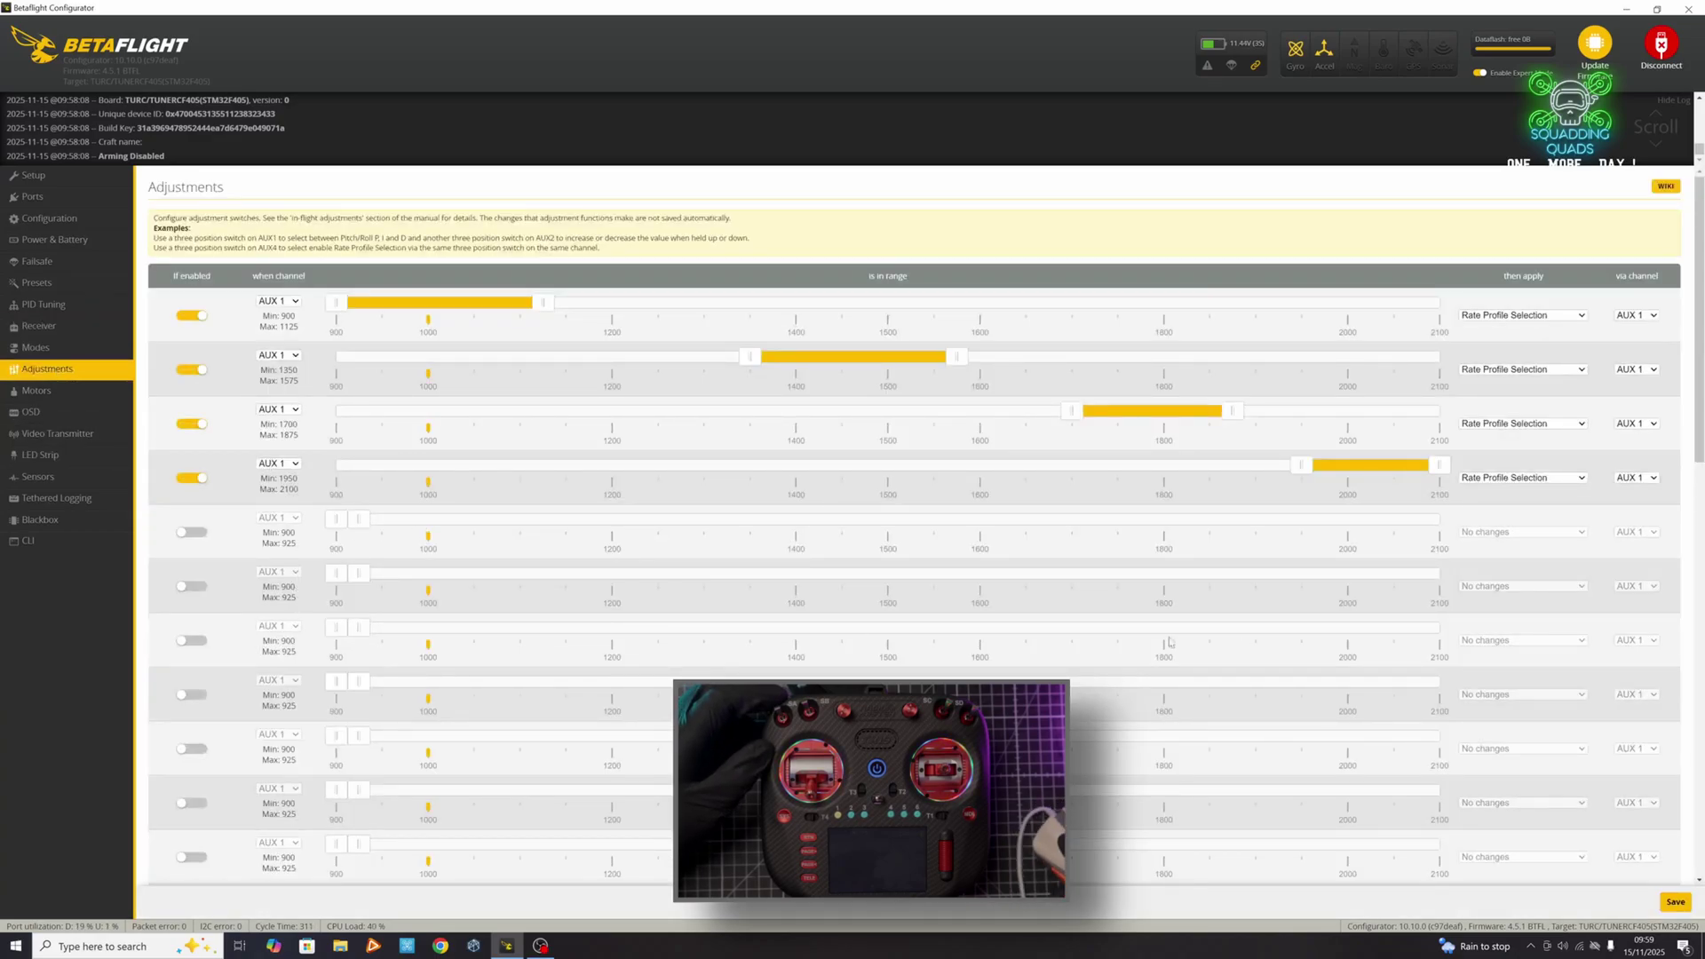
left_click(192, 478)
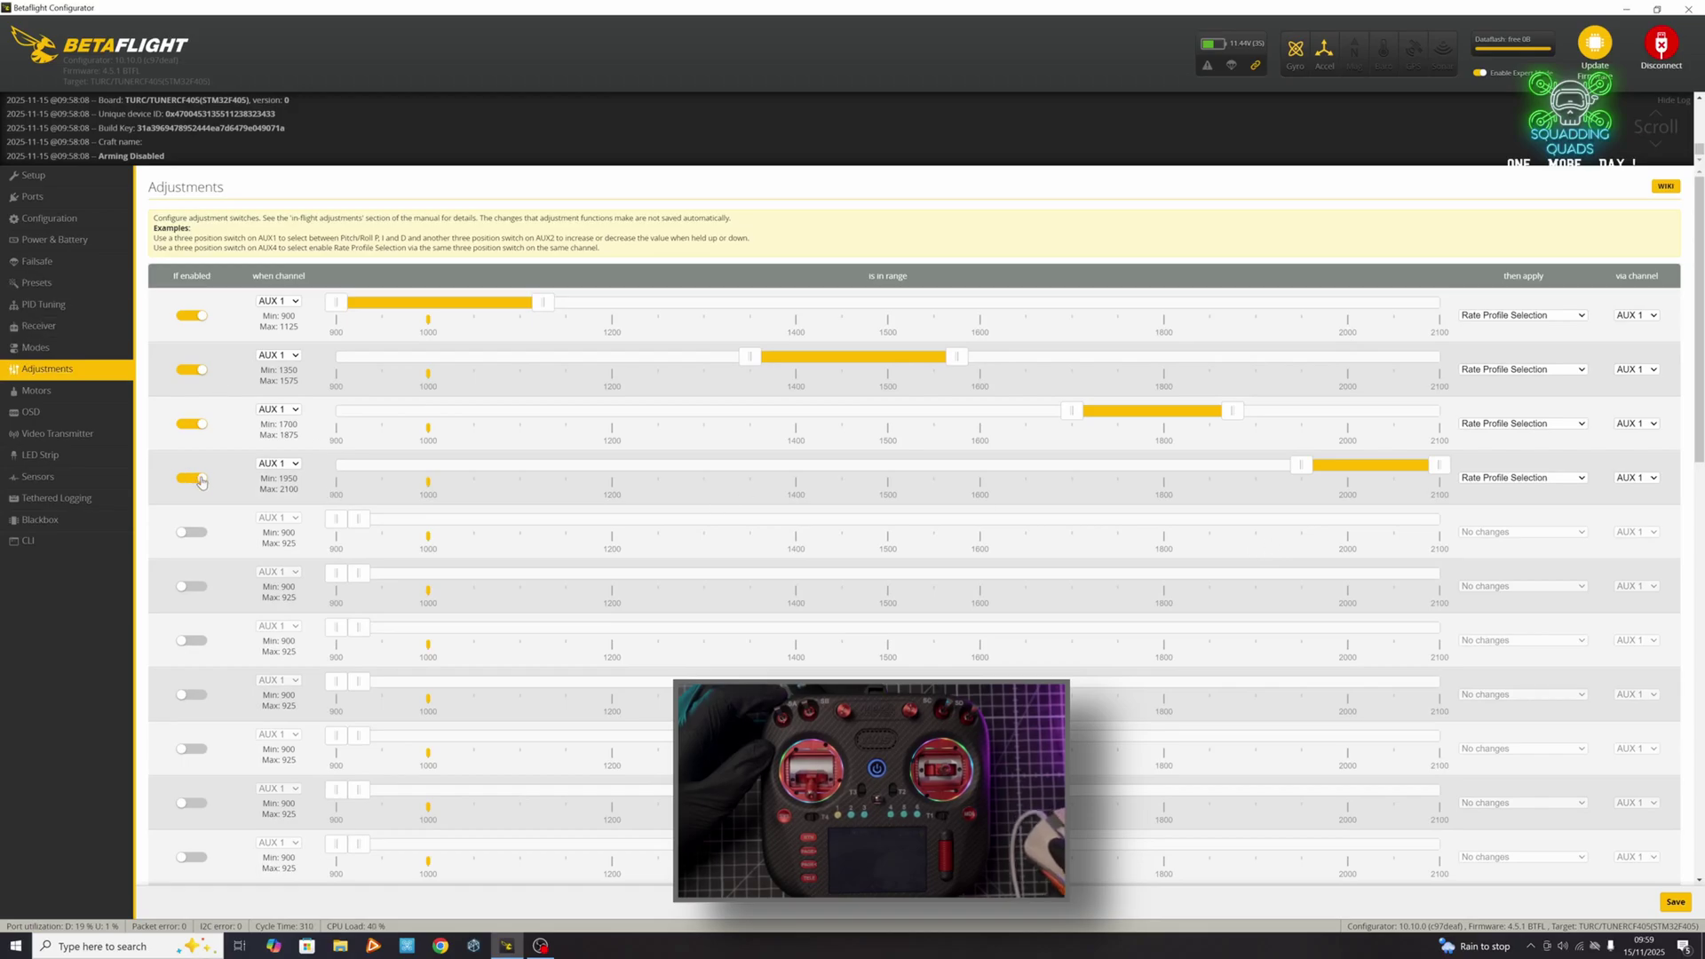
left_click(278, 301)
left_click(283, 335)
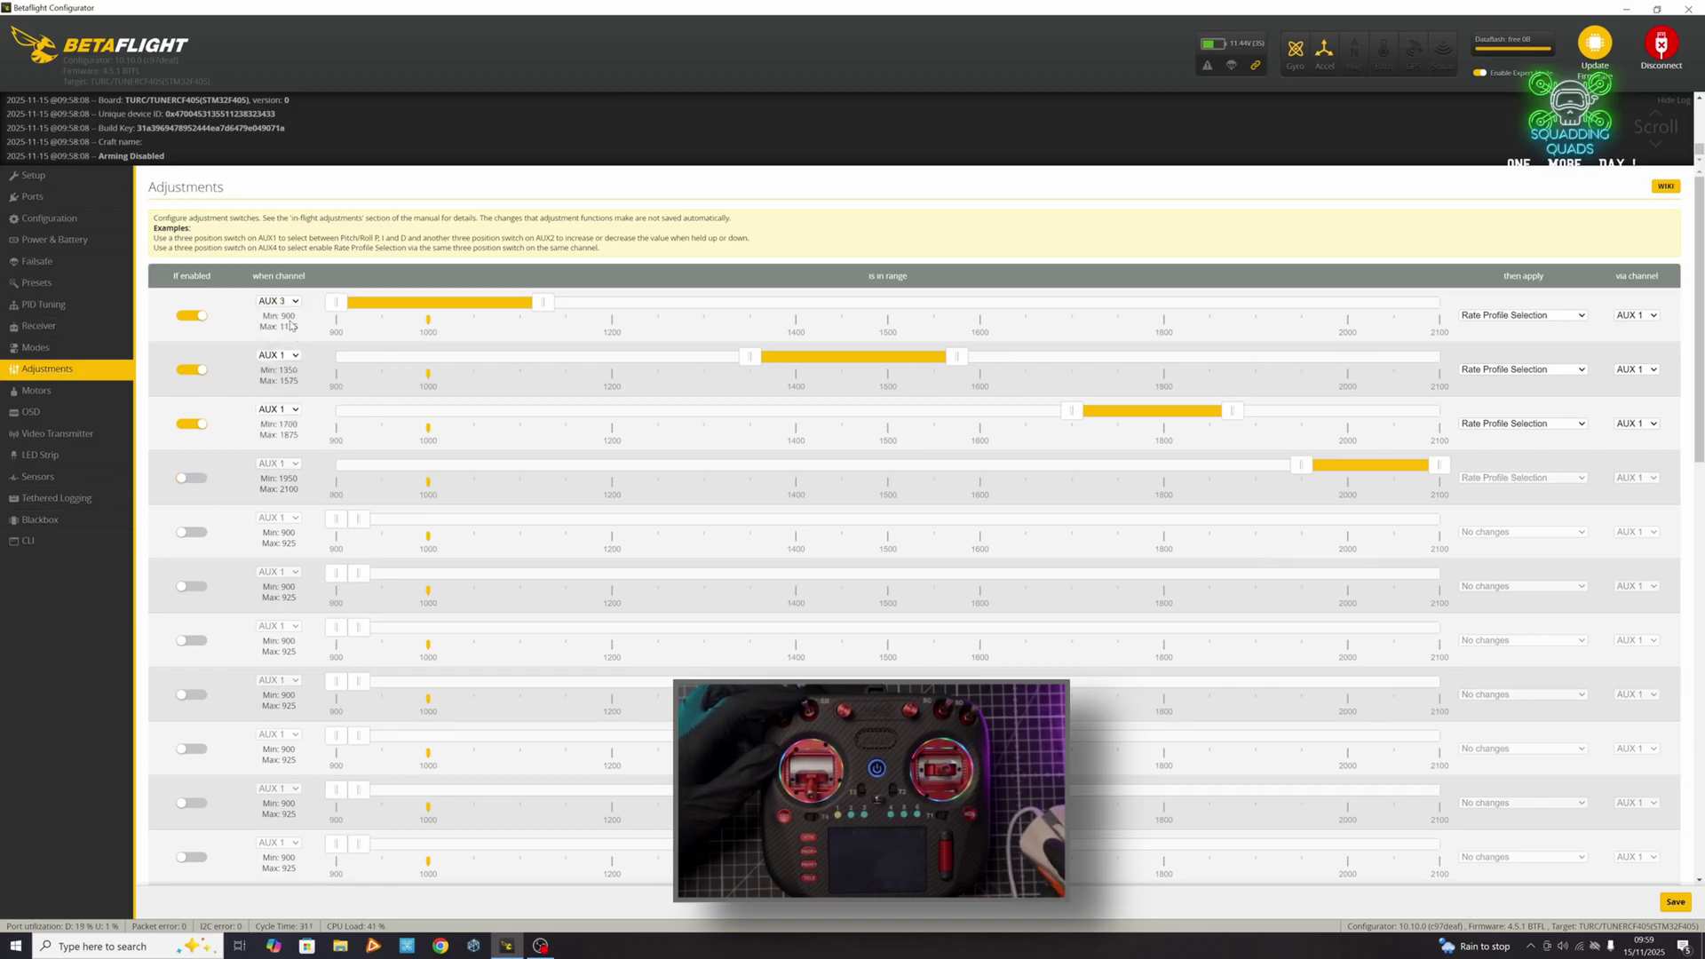
left_click(296, 357)
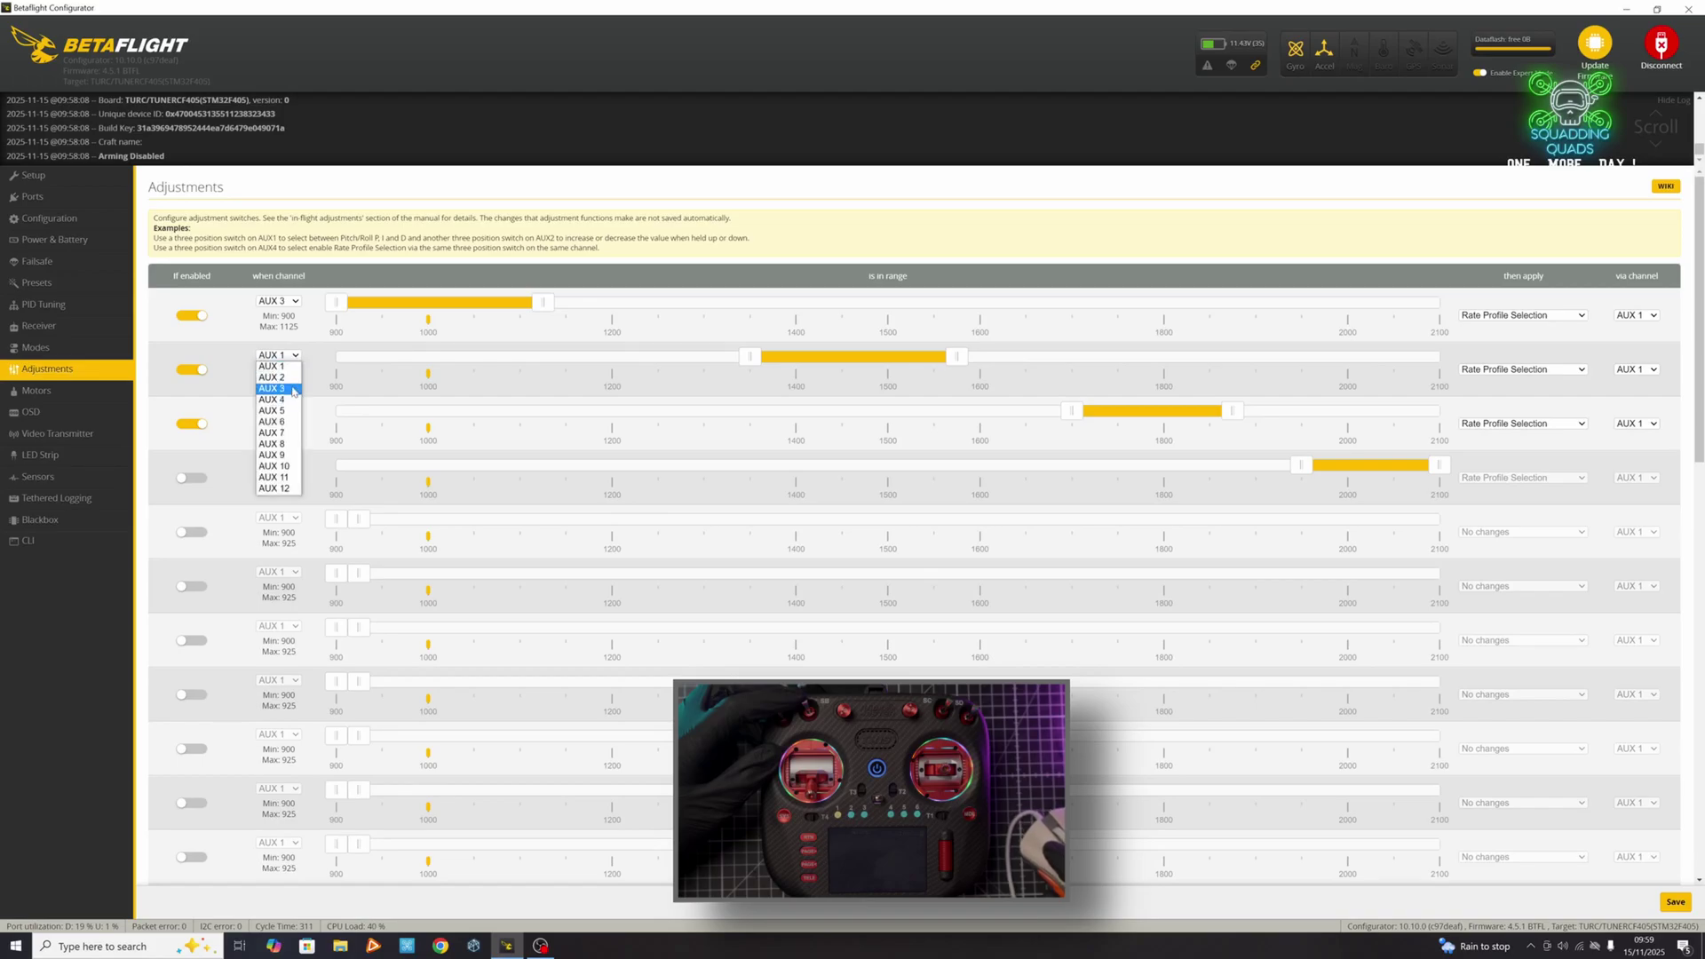
left_click(293, 388)
left_click(297, 409)
left_click(290, 442)
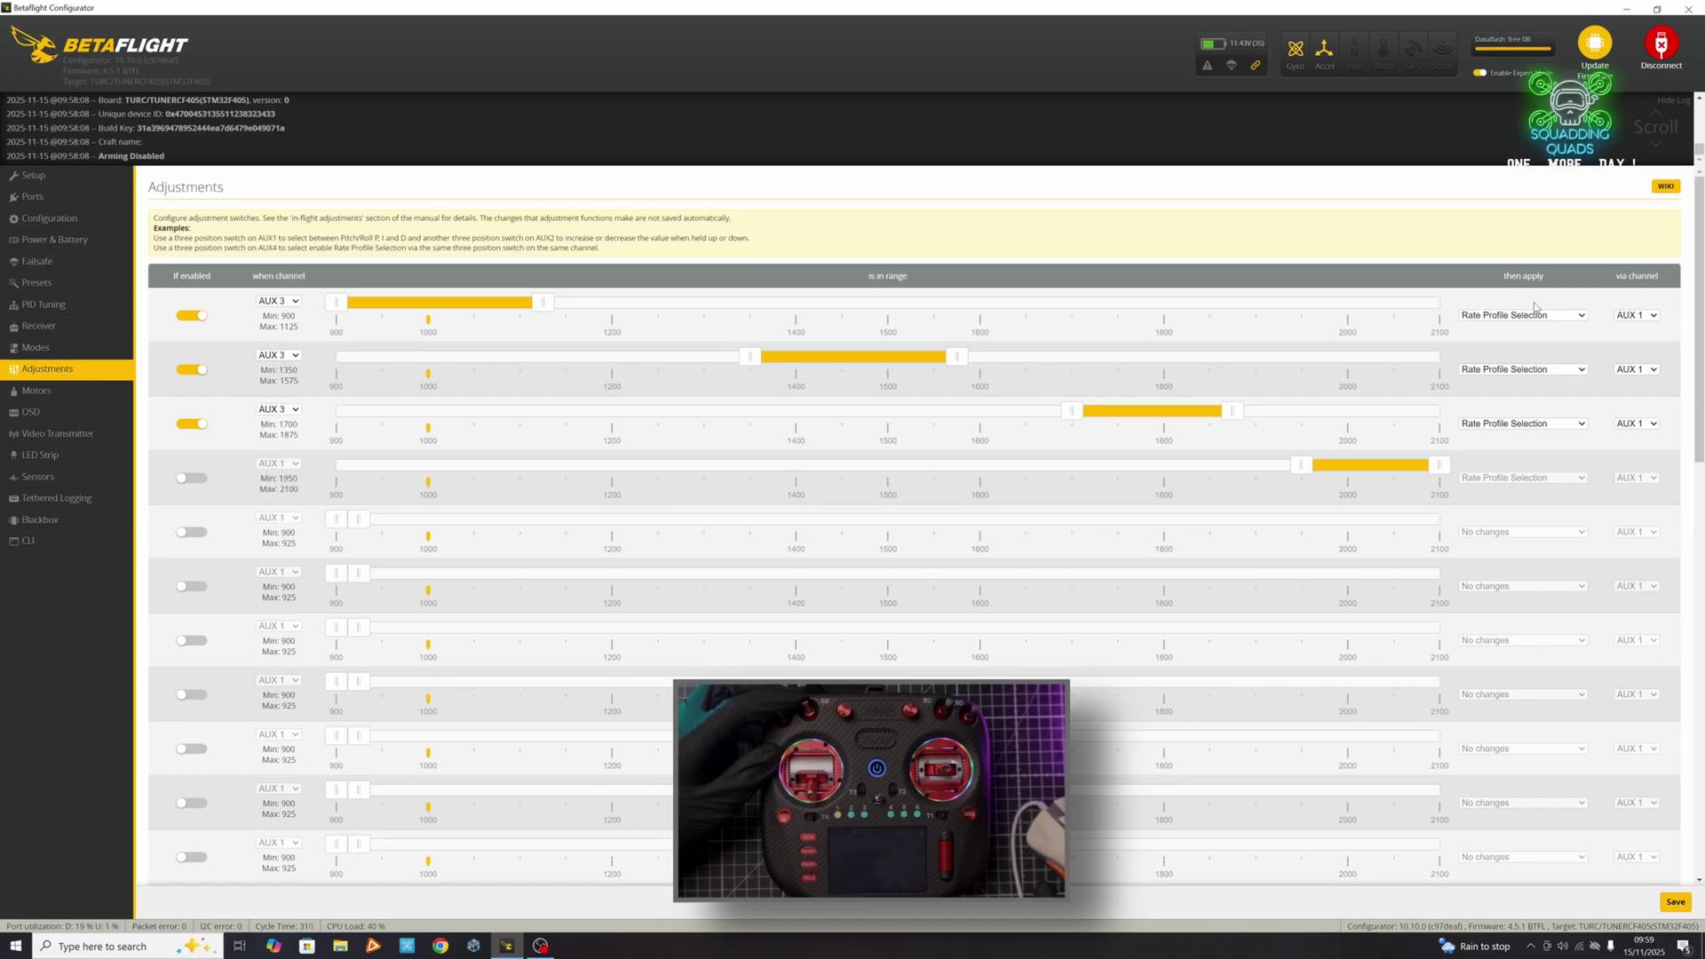
- Set the via channel of the first three Rate Profile Selection adjustments to AUX 3 and save the adjustments
left_click(1639, 317)
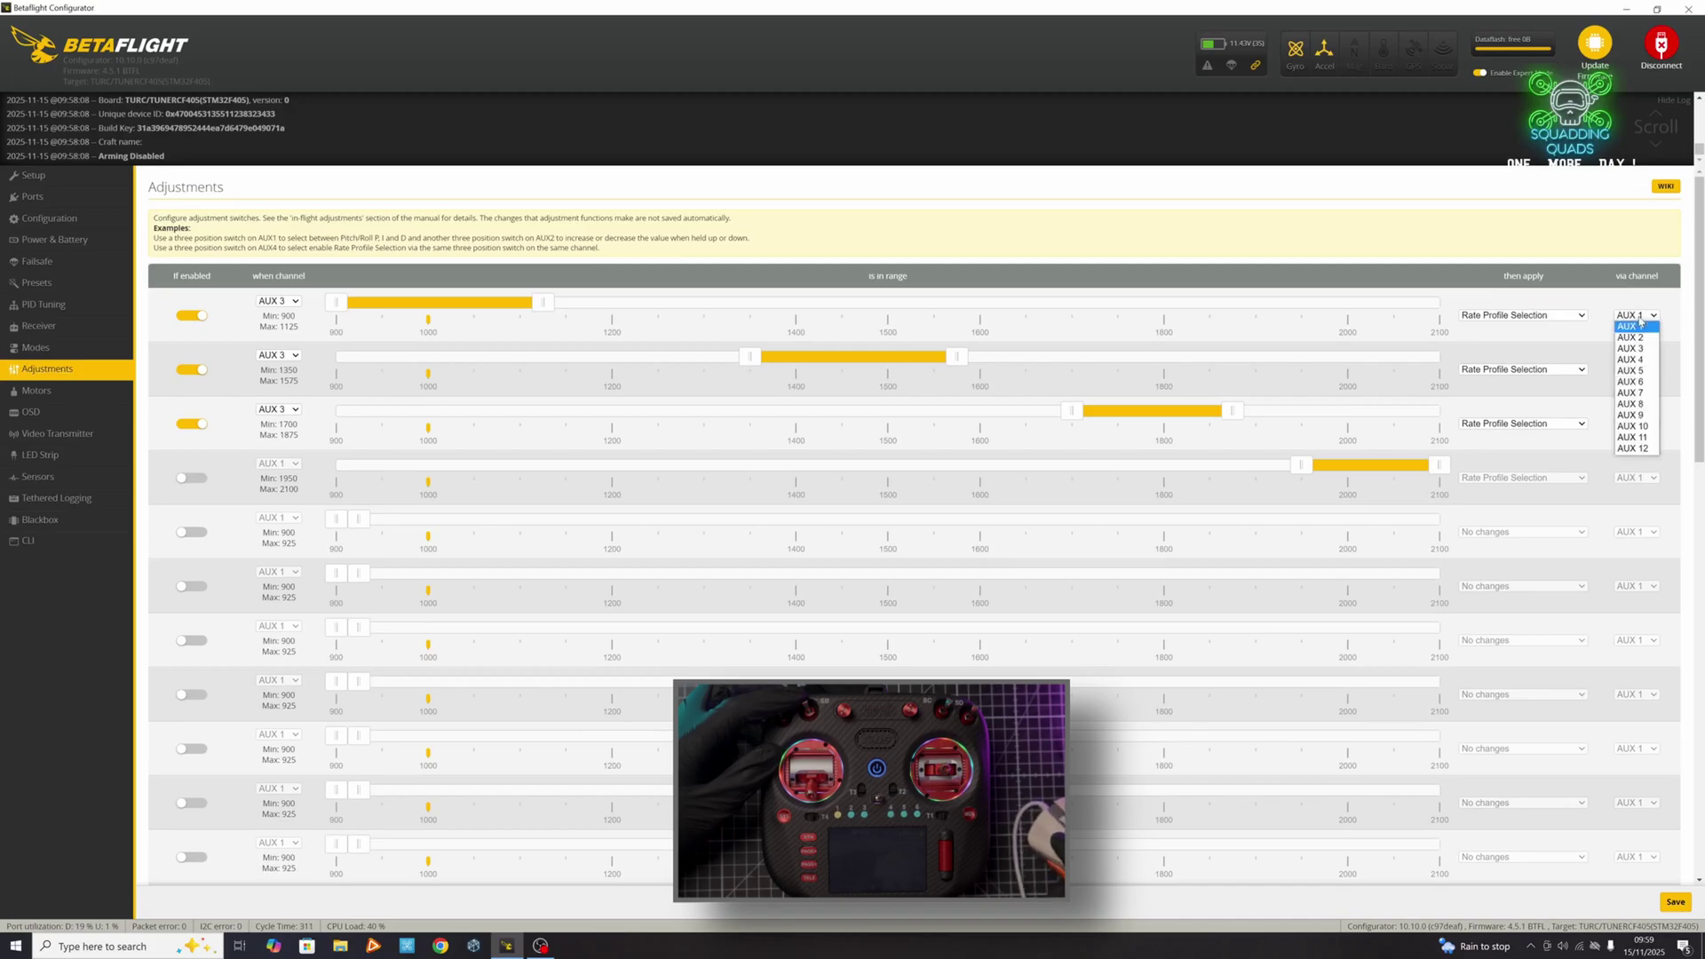
left_click(1631, 348)
left_click(1641, 370)
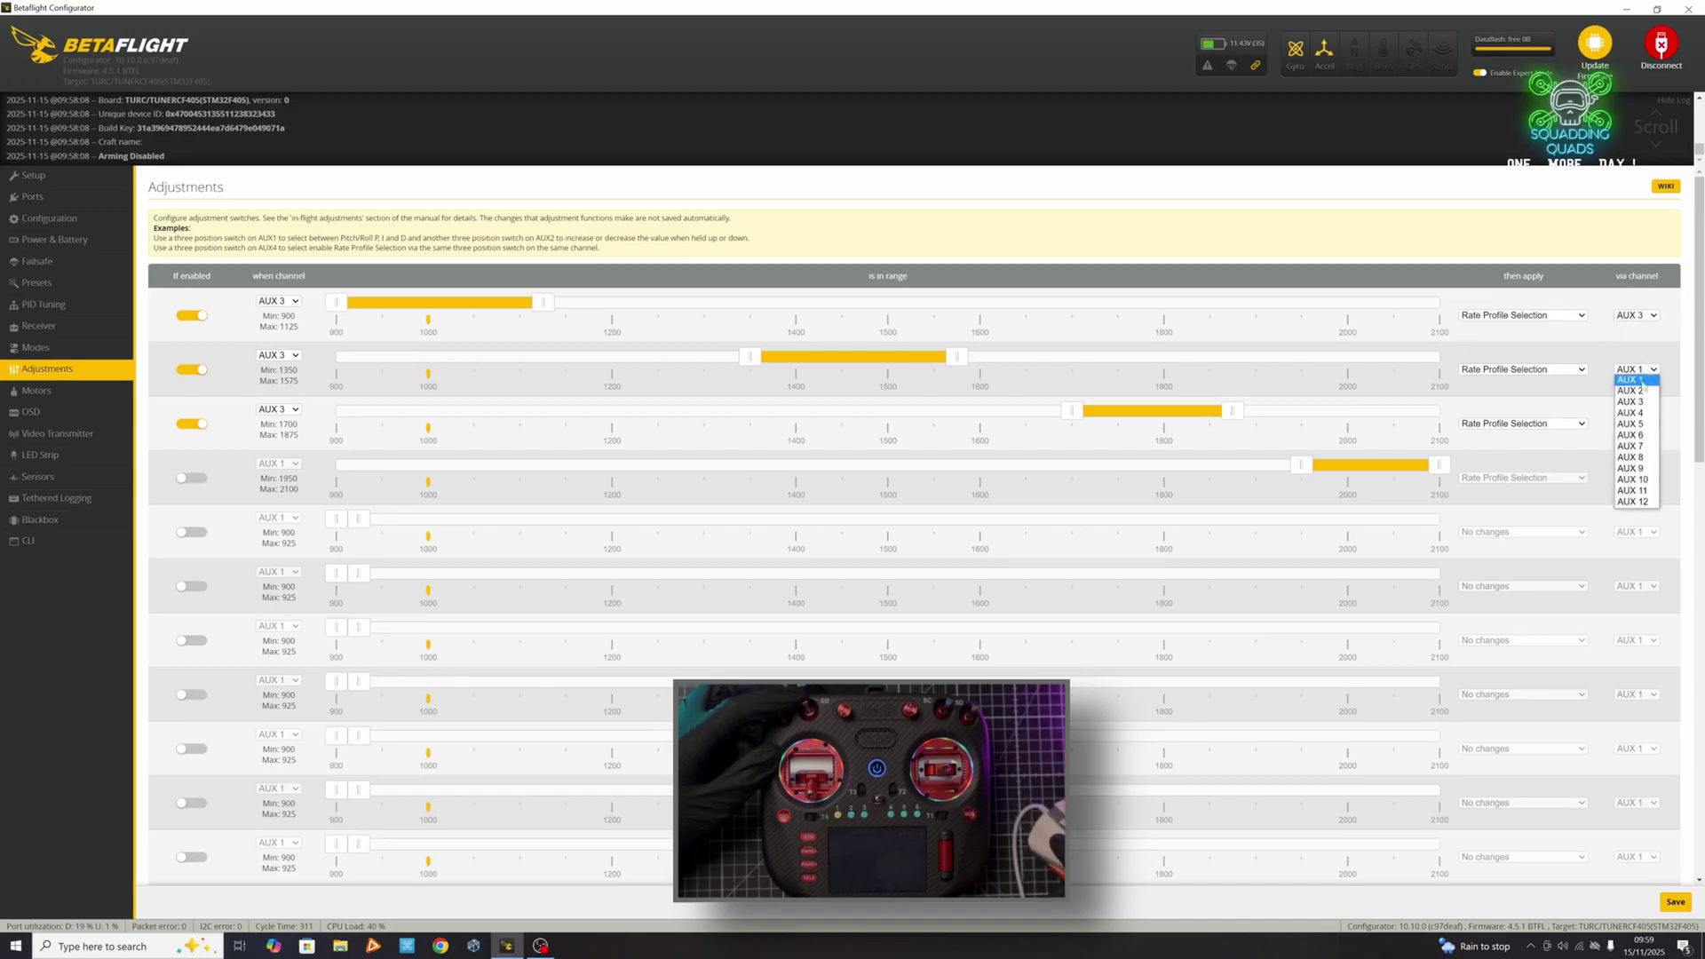
left_click(1642, 401)
left_click(1647, 425)
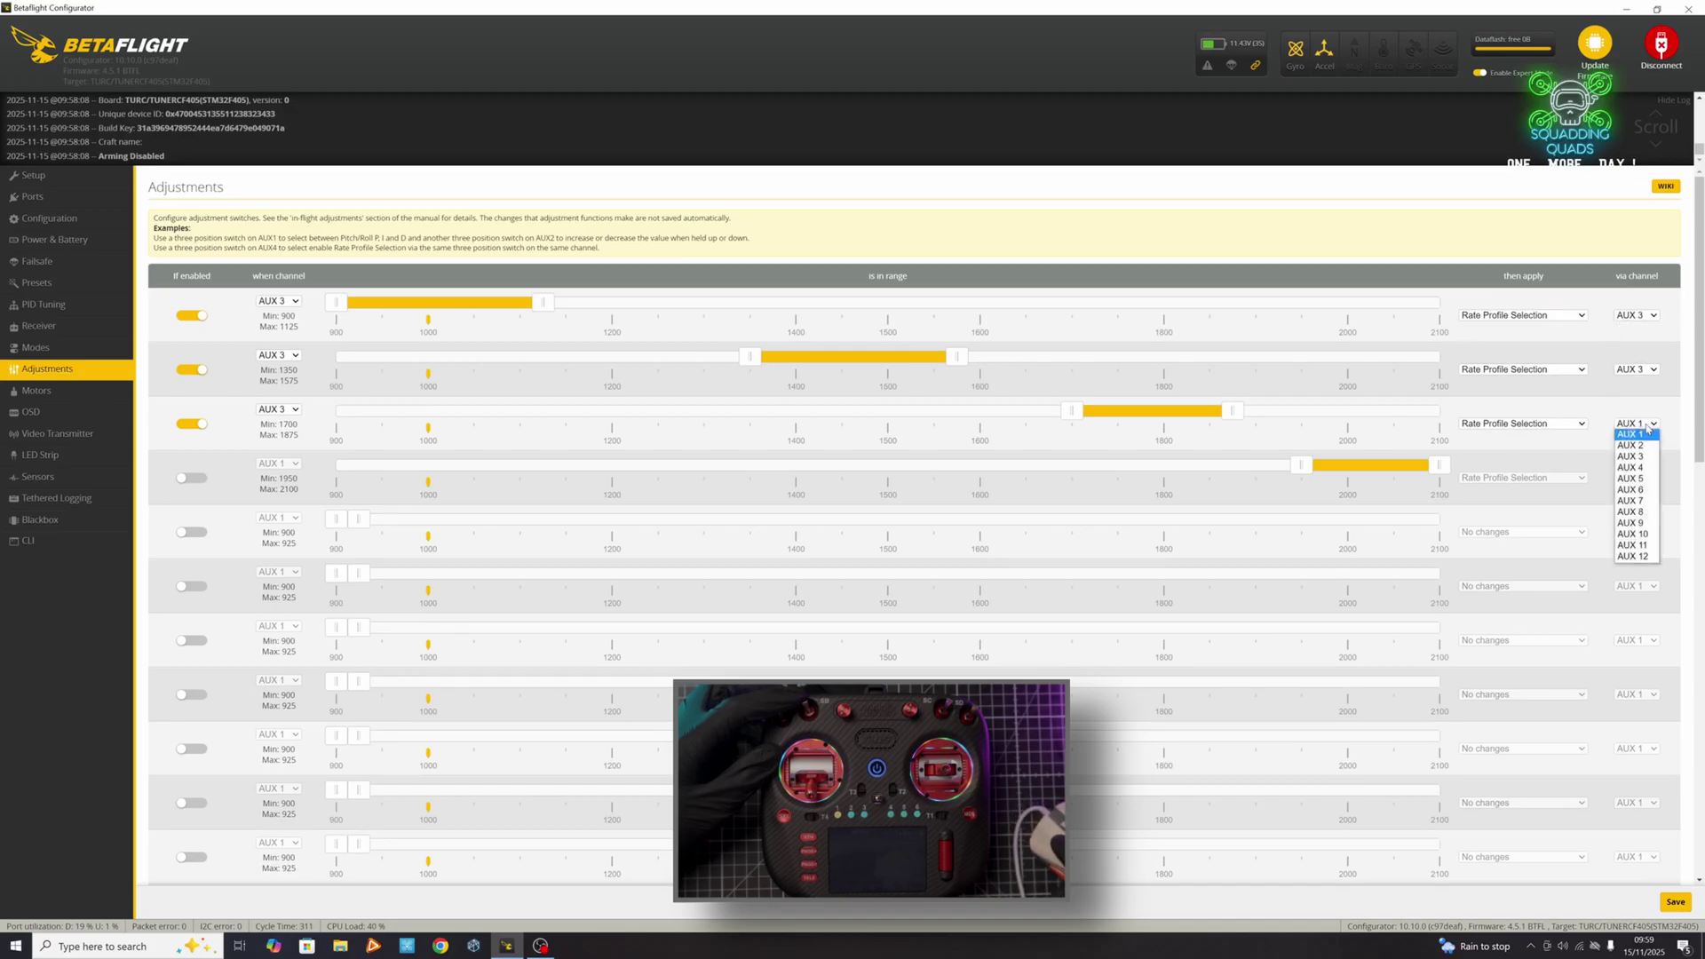
left_click(1632, 456)
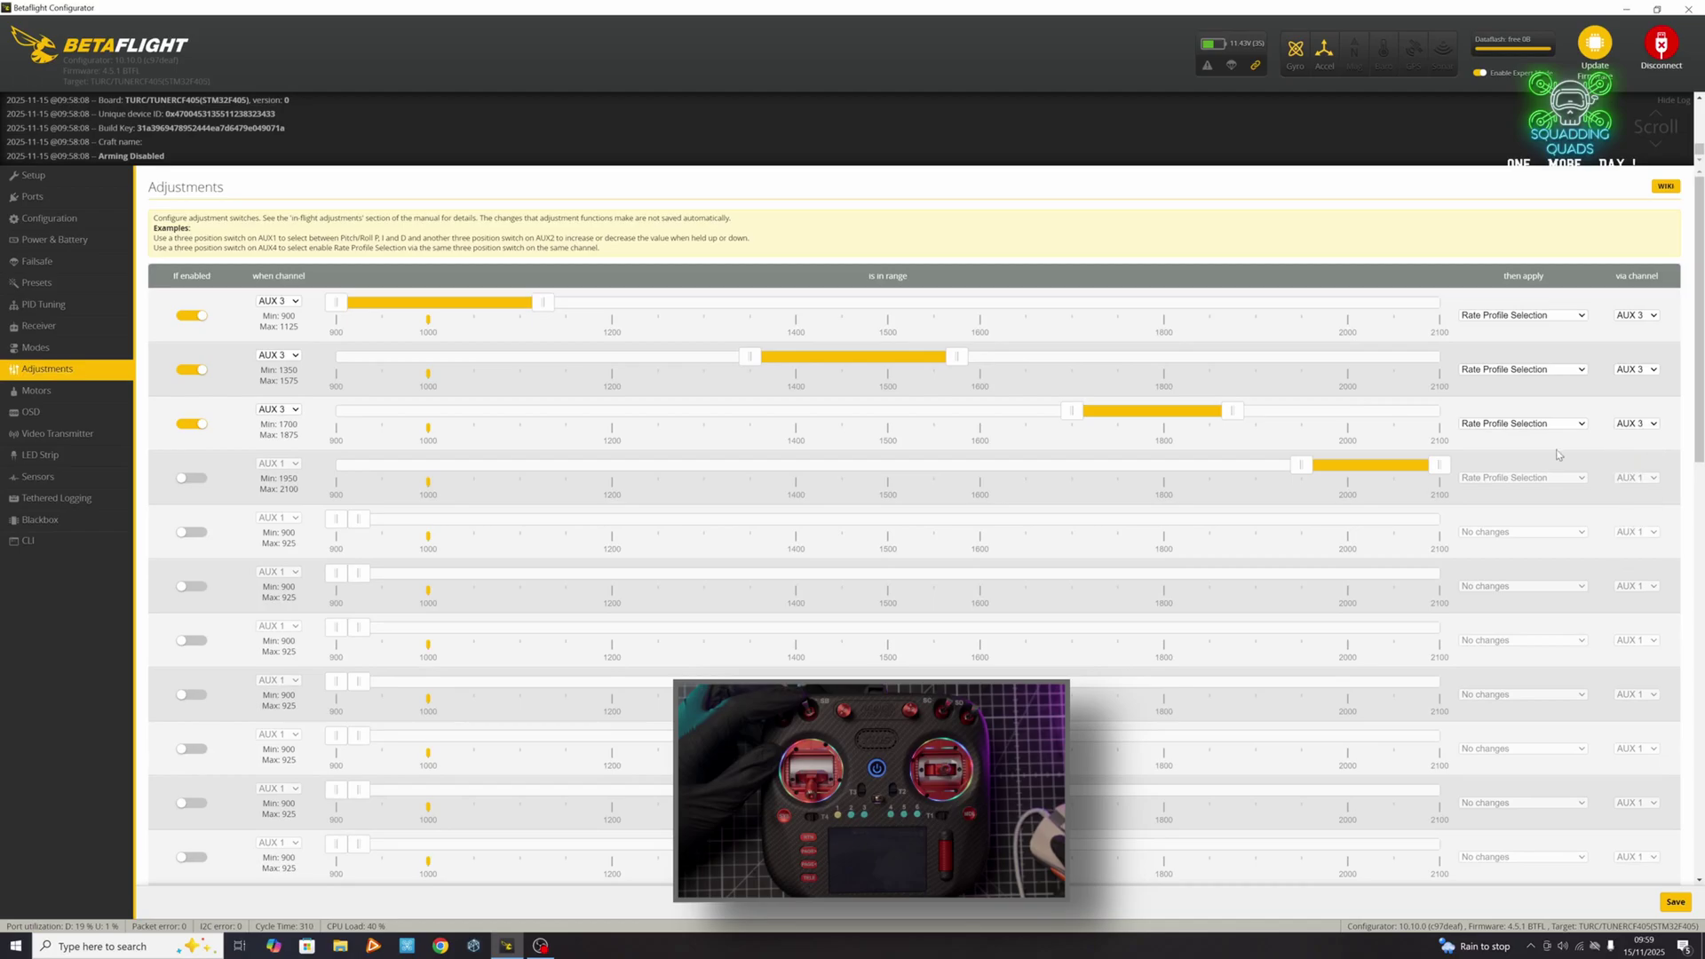
left_click(1676, 903)
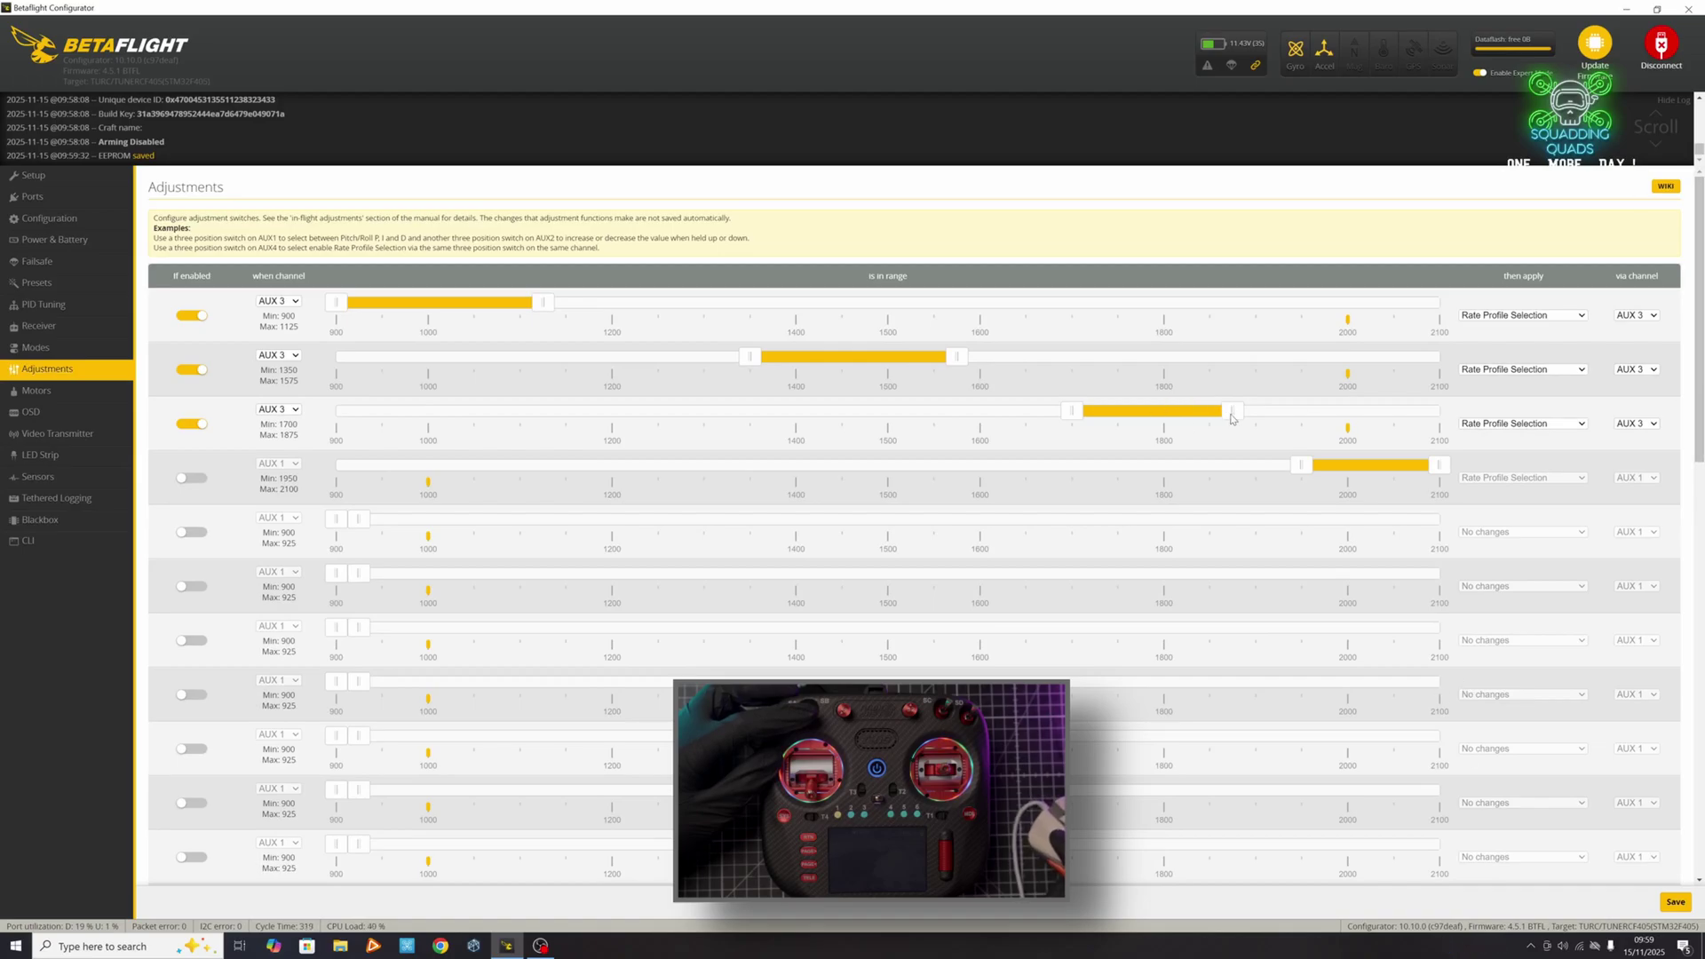
- Extend the third adjustment's range to 1700–2100, save it, and open the OSD settings
left_click_drag(1232, 410, 1439, 410)
left_click(1675, 902)
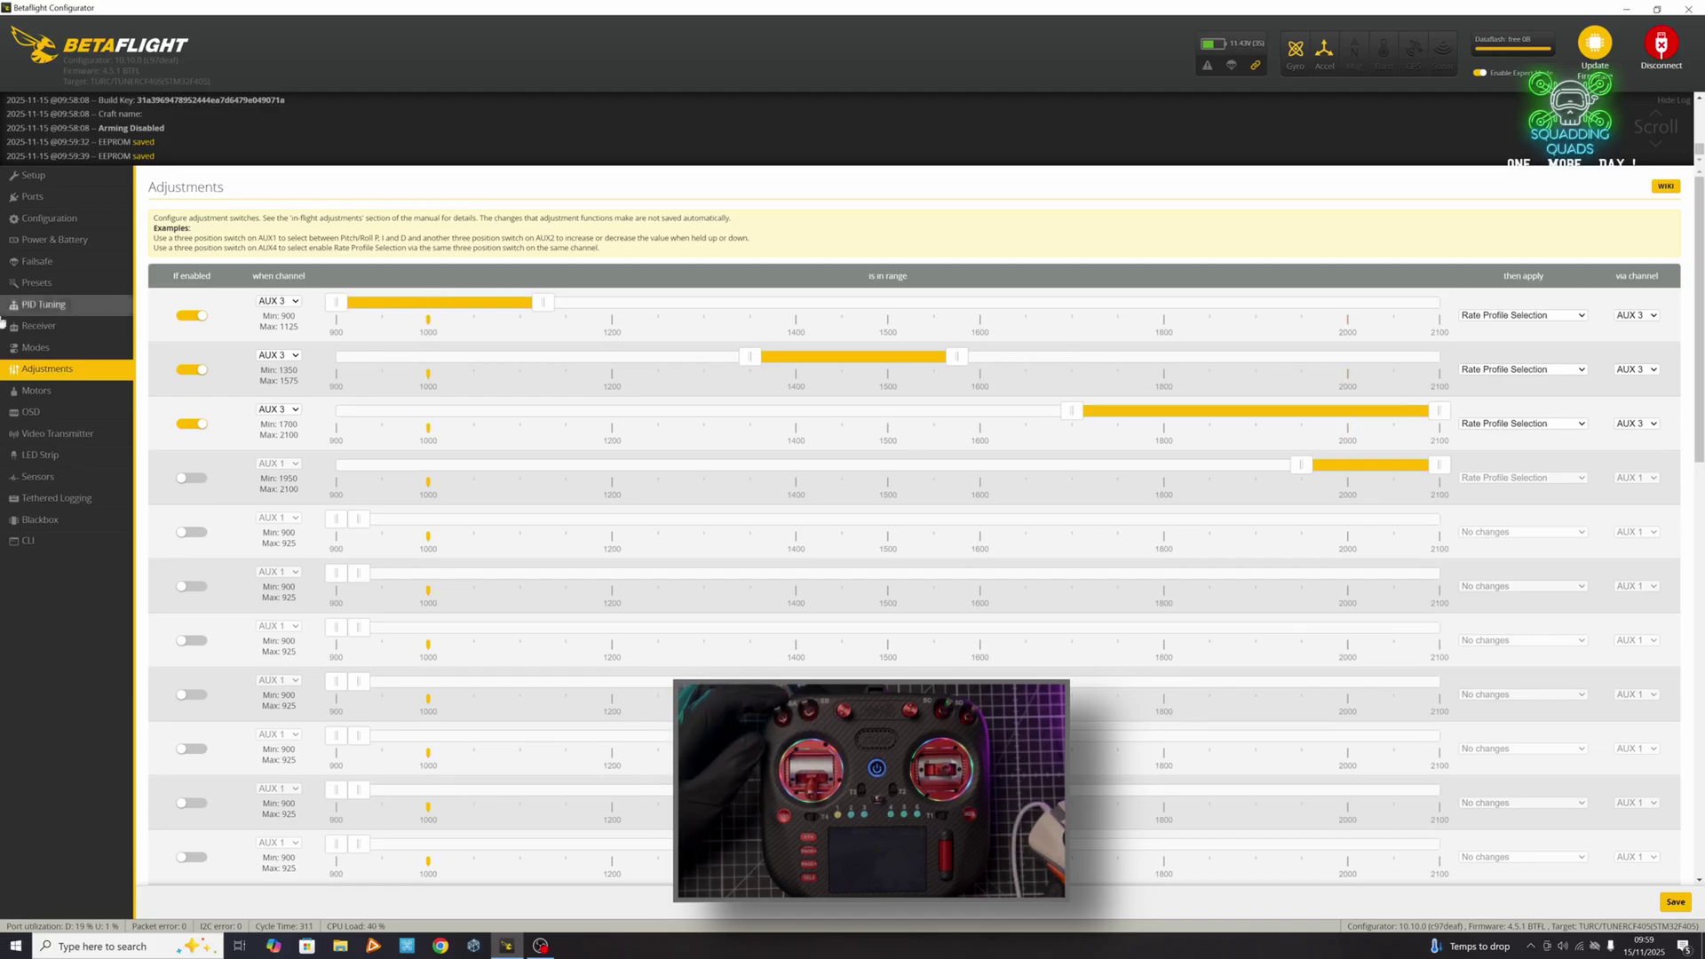
left_click(32, 413)
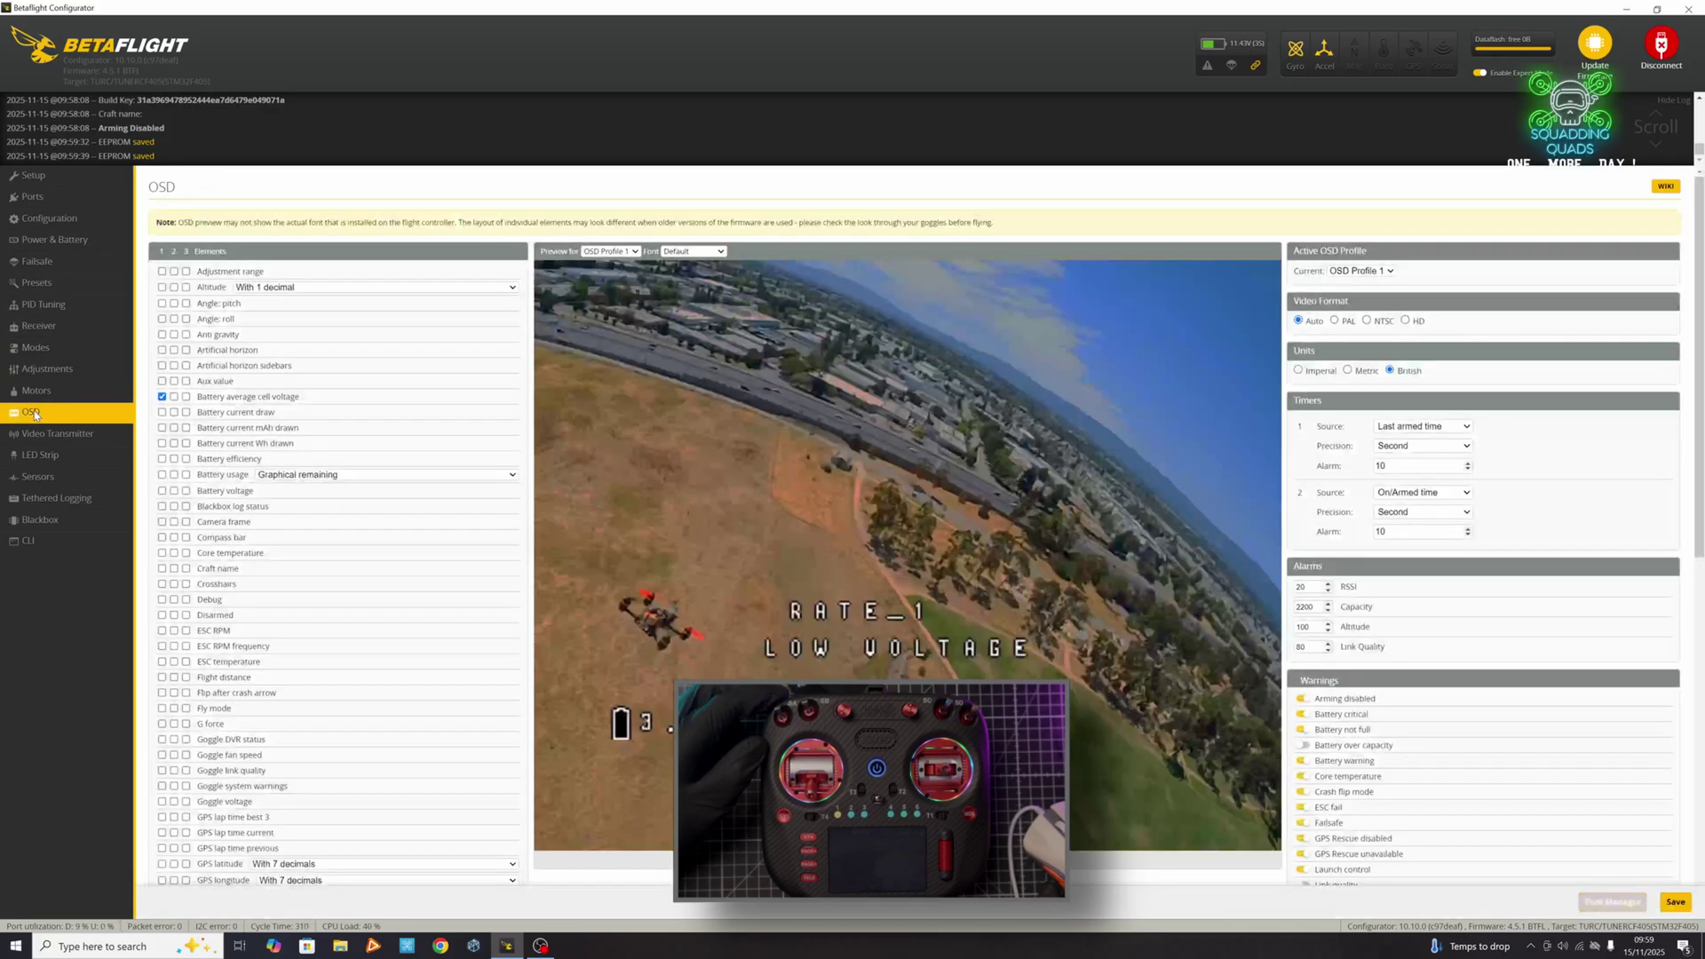